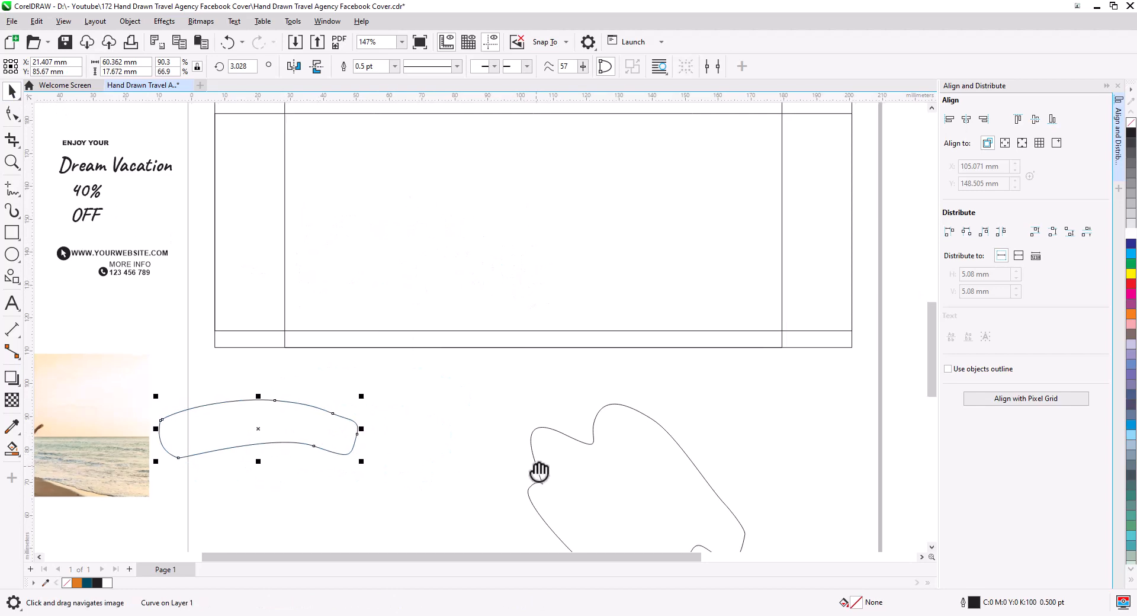
Step: Set up the Artistic Media tool with the Splatter brush category and the dense splatter stroke that tapers to fine spray
scroll(534, 323, "up", 2)
scroll(541, 333, "down", 2)
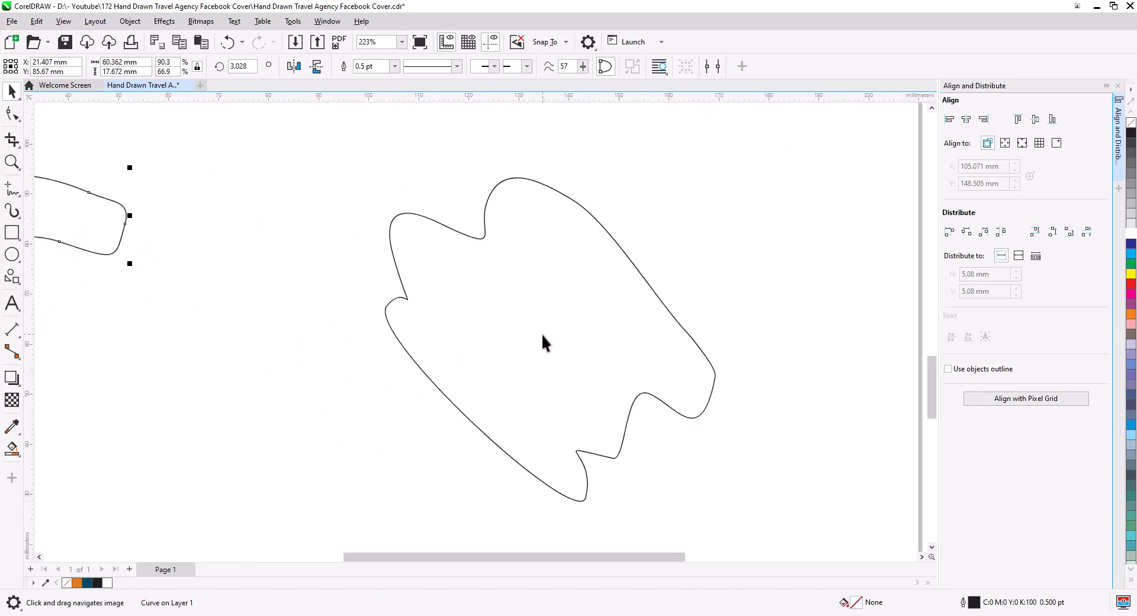
left_click(497, 300)
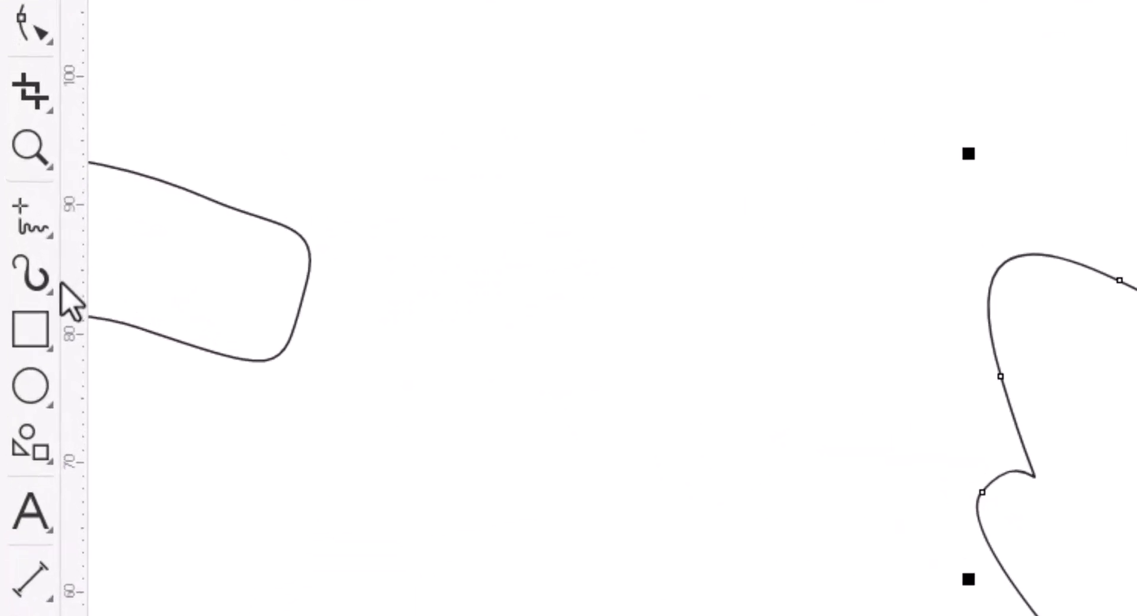
left_click(44, 289)
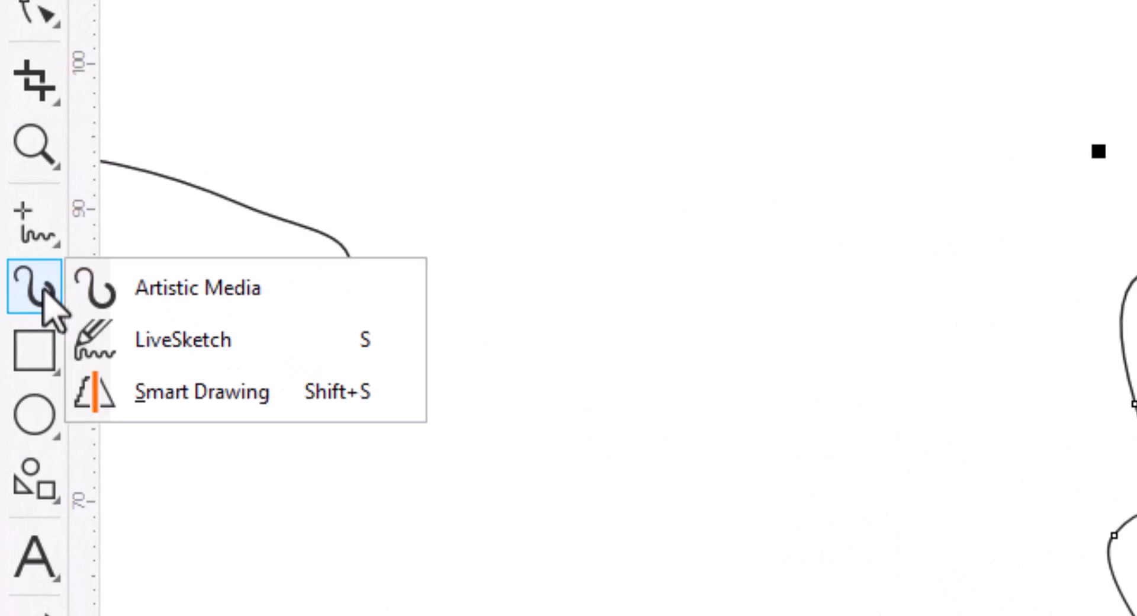
left_click(219, 297)
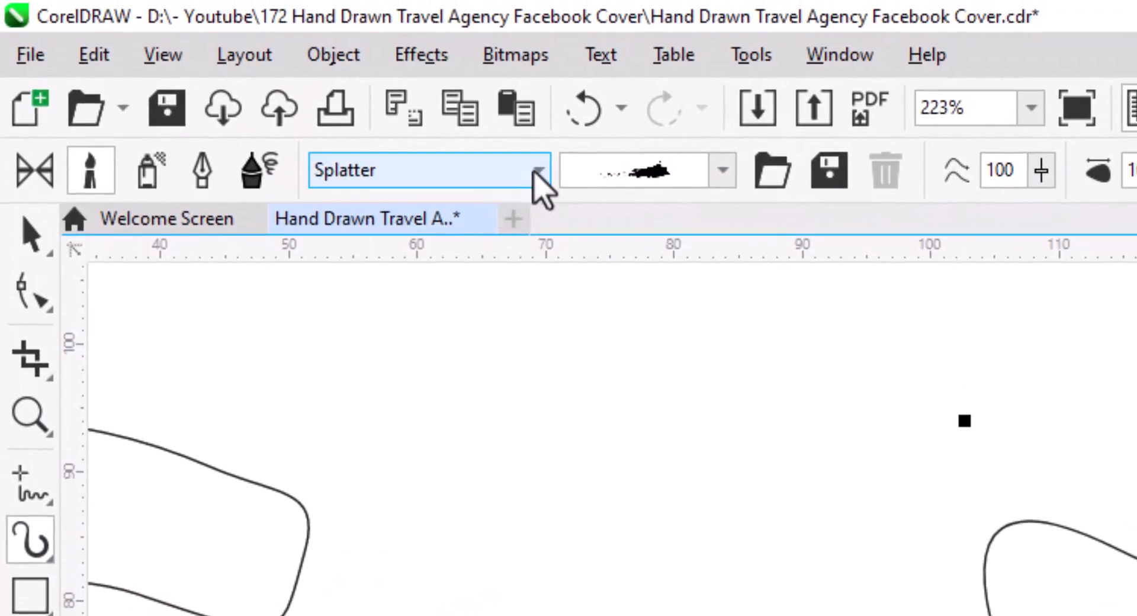
left_click(539, 173)
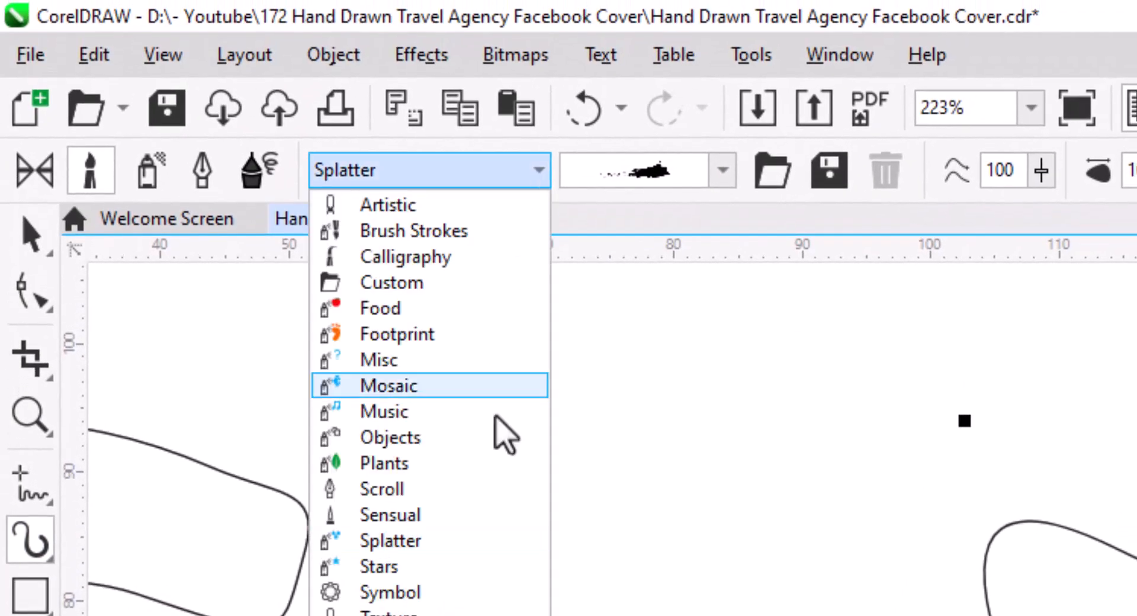
left_click(431, 542)
left_click(723, 170)
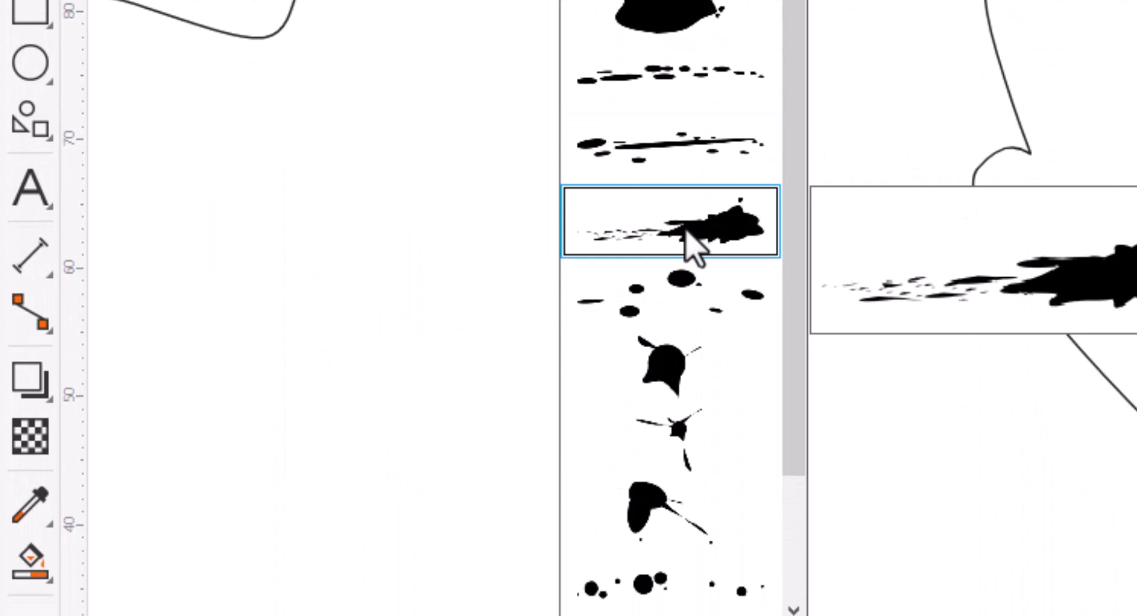
left_click(686, 232)
Step: Paint splatter strokes all around the edge of the large wavy curve, leaving rough, feathered edges outside its outline
mouse_move(431, 309)
left_mouse_down()
mouse_move(391, 287)
mouse_move(417, 342)
left_mouse_up()
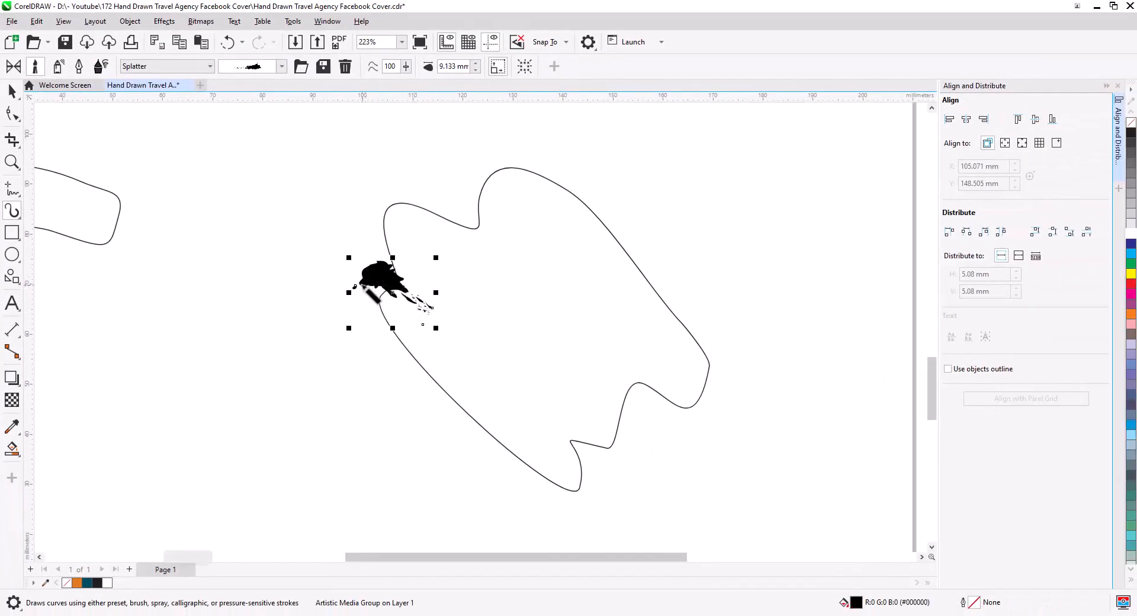
left_click_drag(350, 242, 433, 311)
mouse_move(360, 209)
left_mouse_down()
mouse_move(395, 237)
mouse_move(417, 199)
mouse_move(486, 237)
mouse_move(483, 173)
mouse_move(510, 145)
mouse_move(589, 207)
left_mouse_up()
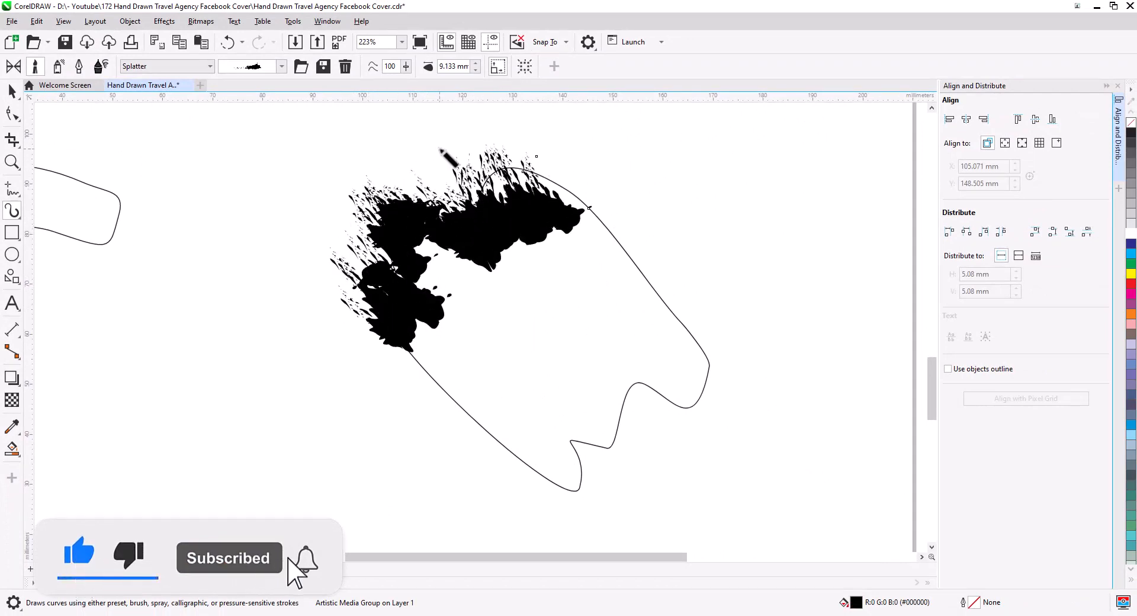
mouse_move(415, 352)
left_mouse_down()
mouse_move(462, 414)
mouse_move(483, 418)
mouse_move(549, 479)
left_mouse_up()
left_click_drag(549, 478, 626, 520)
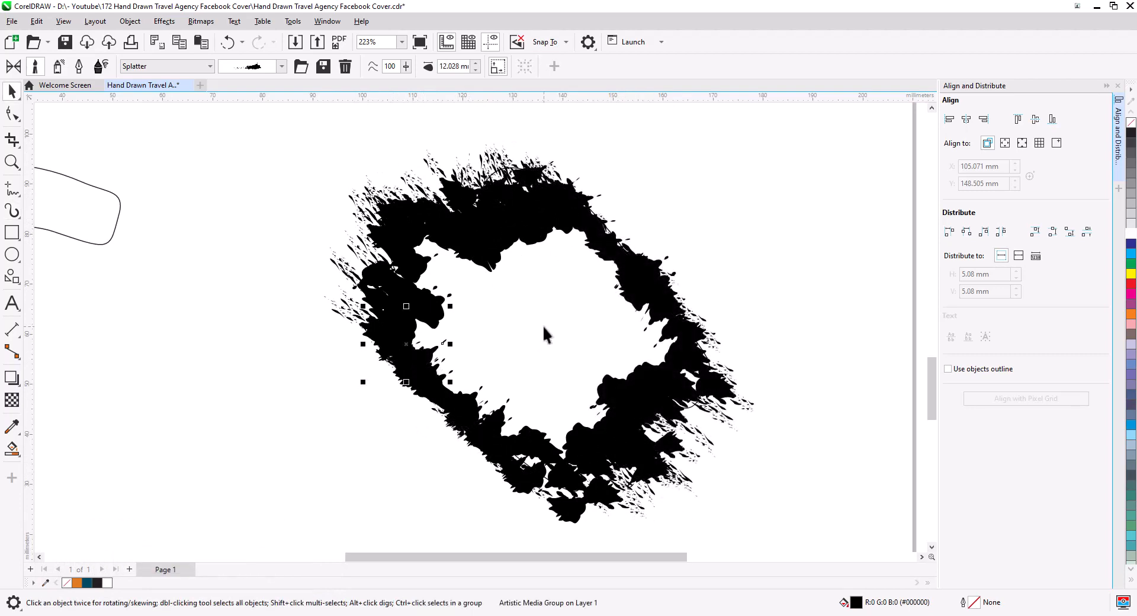
Step: Fill the large wavy curve with black and scale it down slightly to about 64.7 by 63.4 mm
left_click(542, 325)
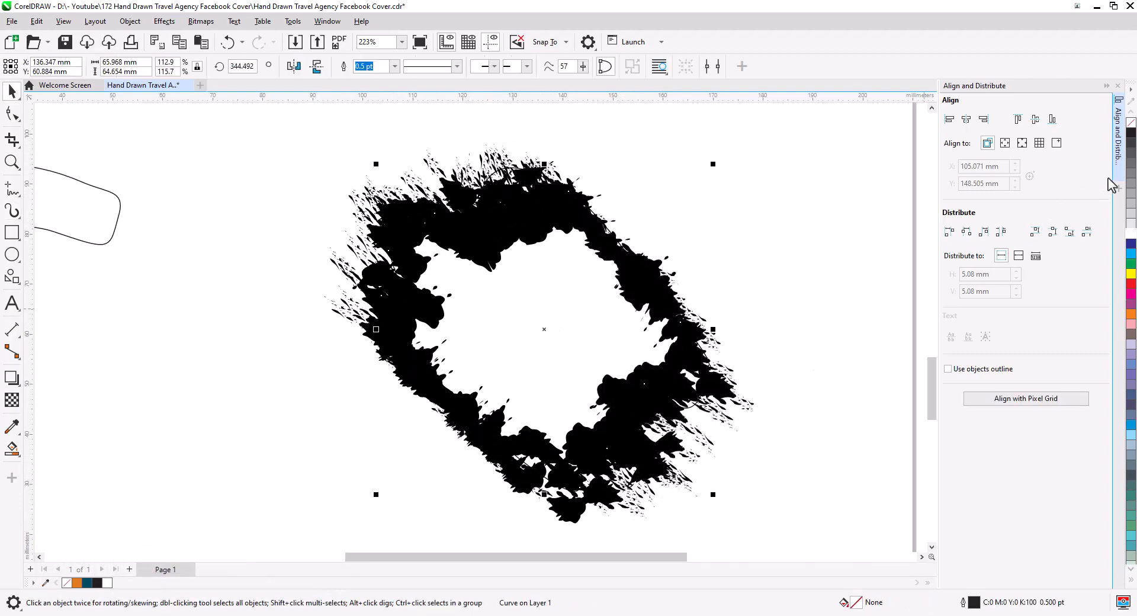
left_click(1132, 142)
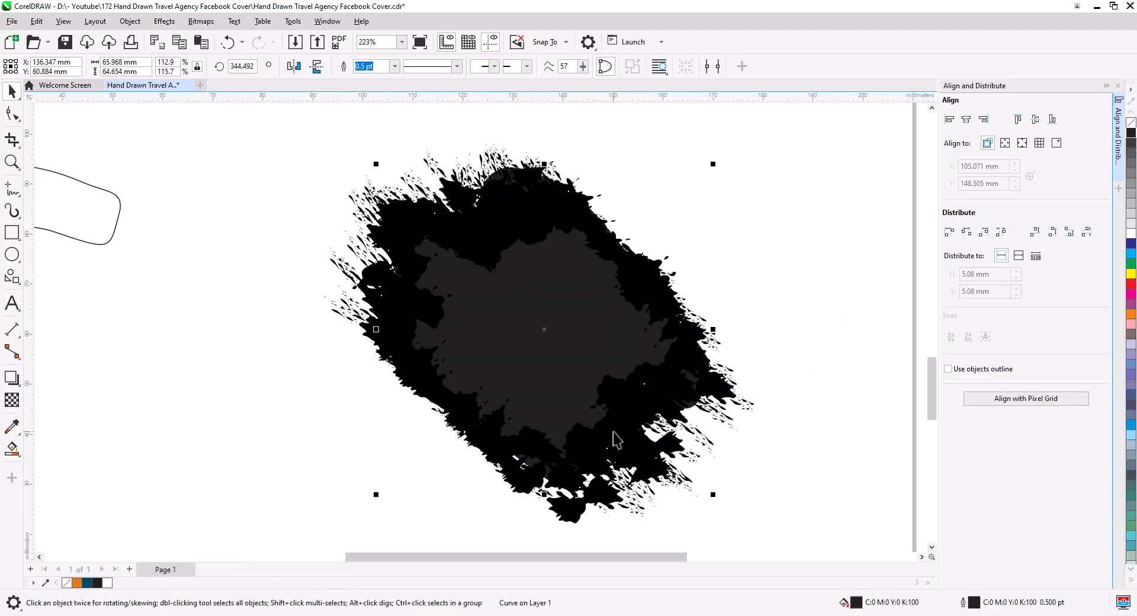
mouse_move(714, 497)
left_mouse_down()
mouse_move(701, 495)
mouse_move(705, 505)
mouse_move(710, 492)
left_mouse_up()
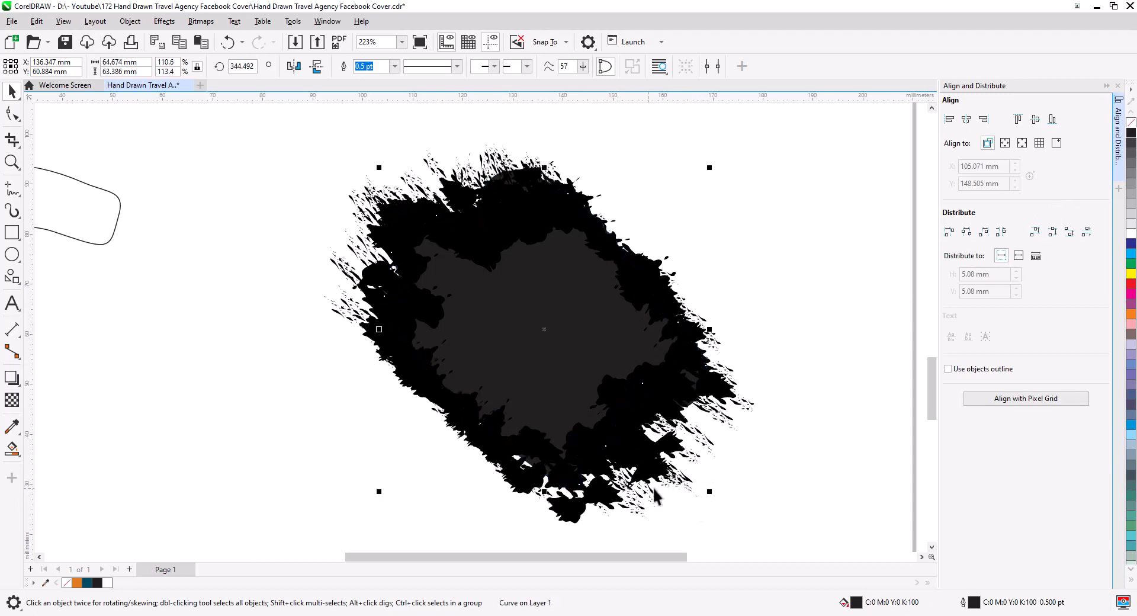
Step: Reshape the black curve by moving its lower and right-hand nodes so its edges sit beneath the splatter strokes
left_click(12, 113)
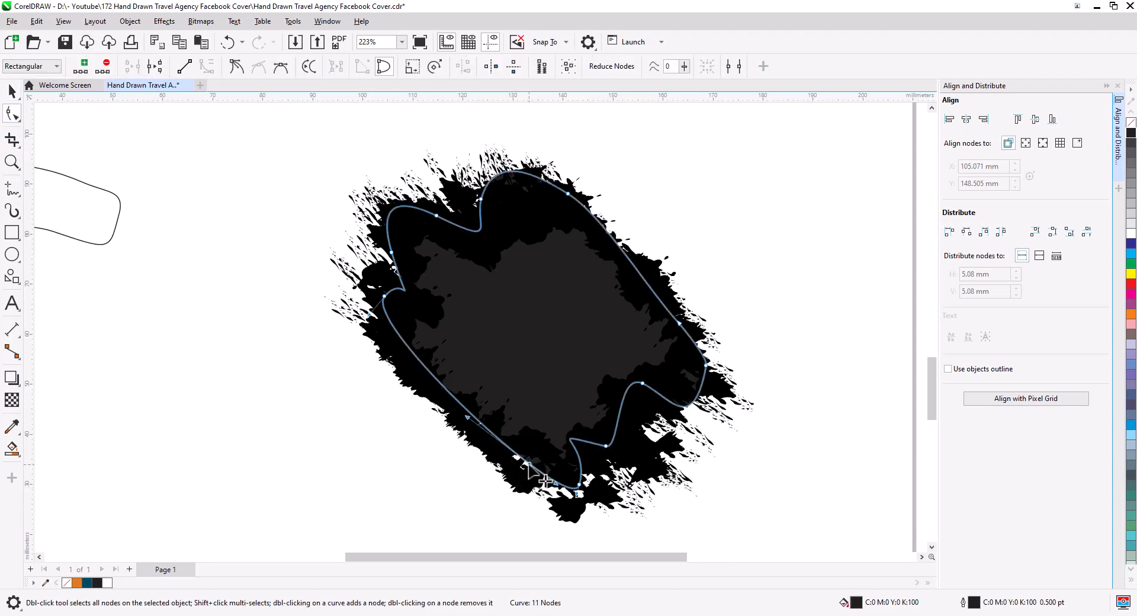
left_click_drag(528, 463, 596, 495)
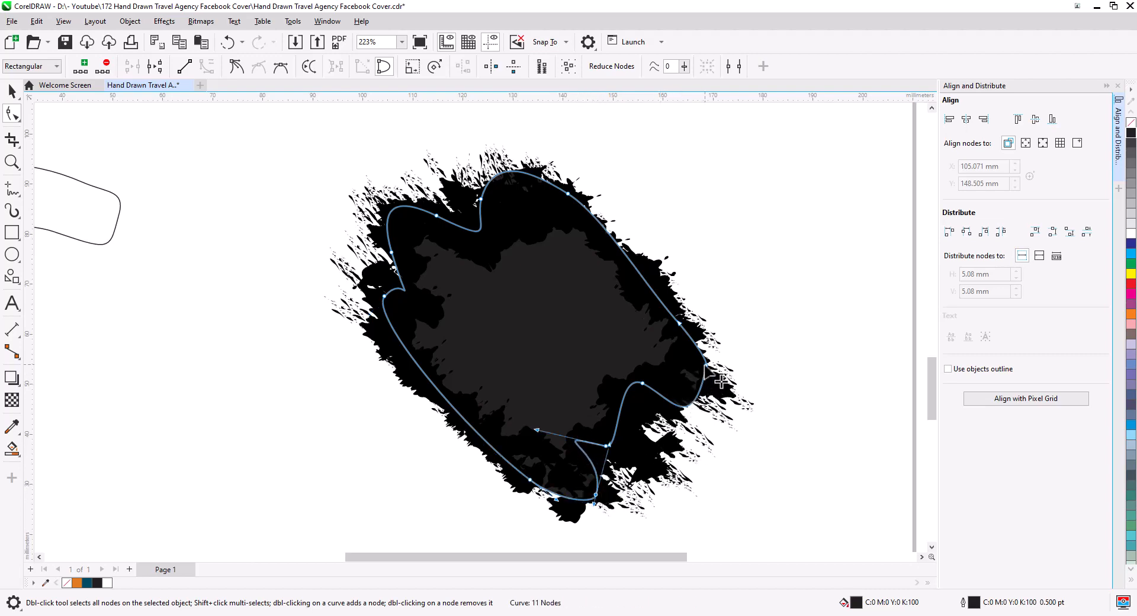
left_click_drag(705, 366, 702, 370)
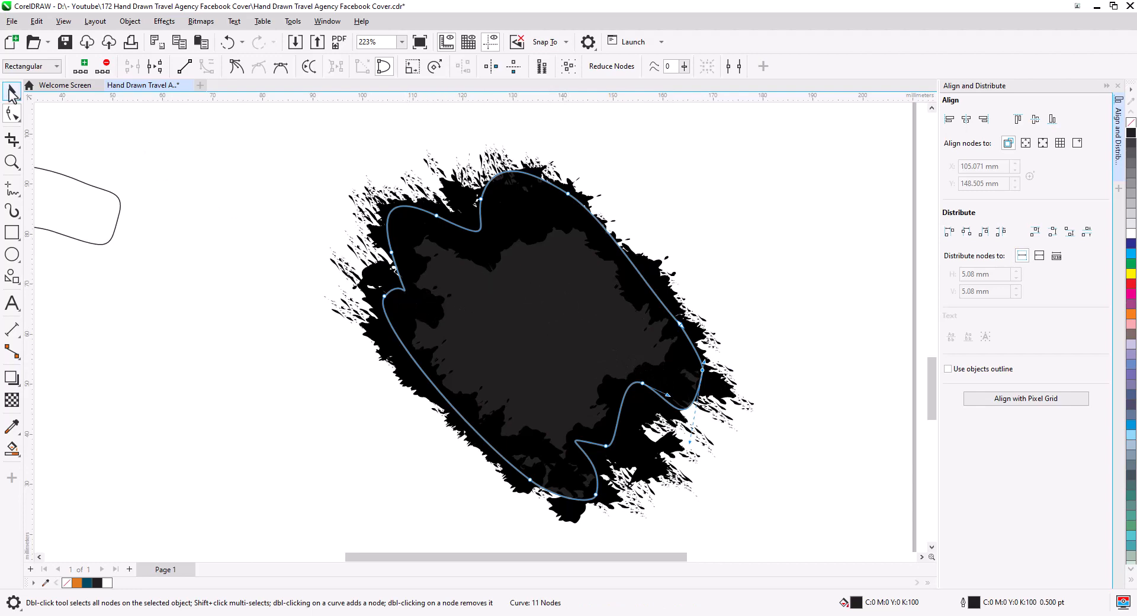
left_click(12, 92)
Step: Create a boundary outline from the merged black splatter shape
scroll(439, 367, "down", 3)
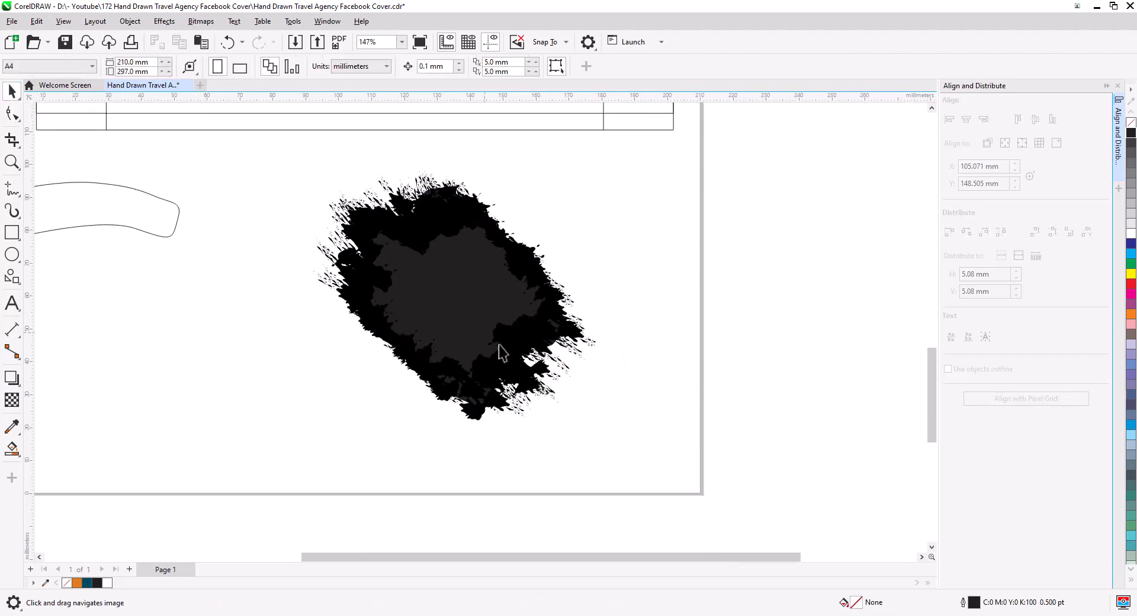
left_click(269, 154)
left_click(491, 85)
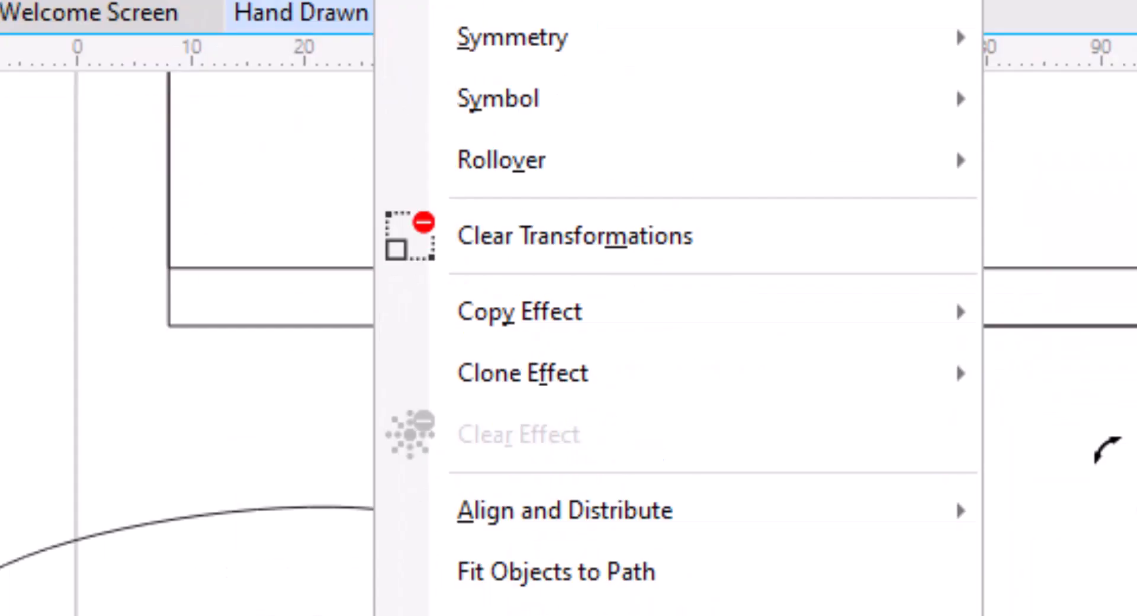
mouse_move(198, 145)
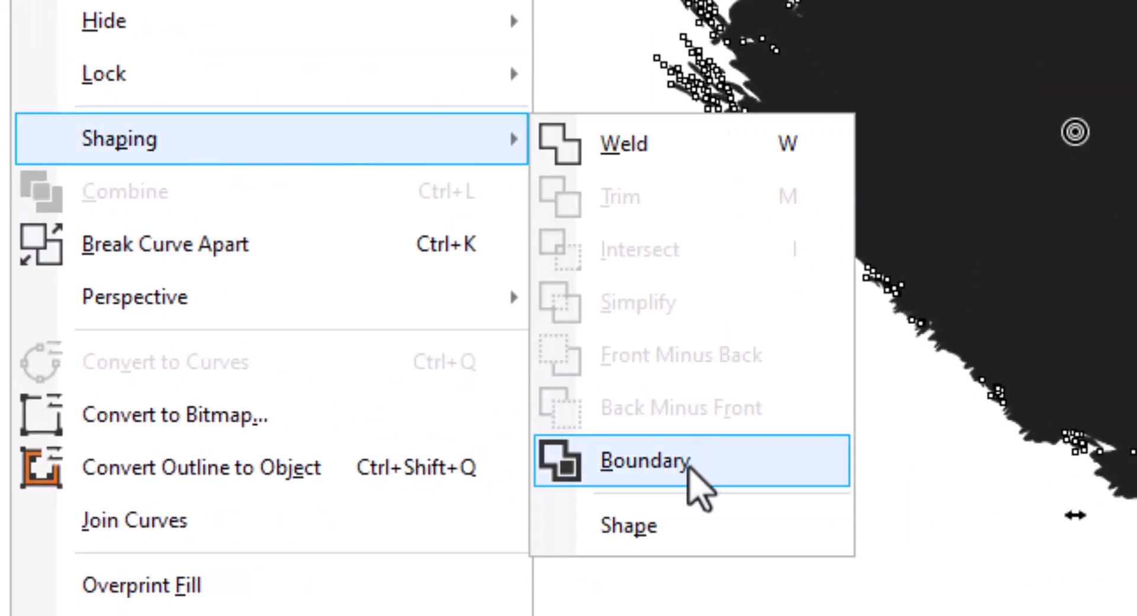
left_click(687, 463)
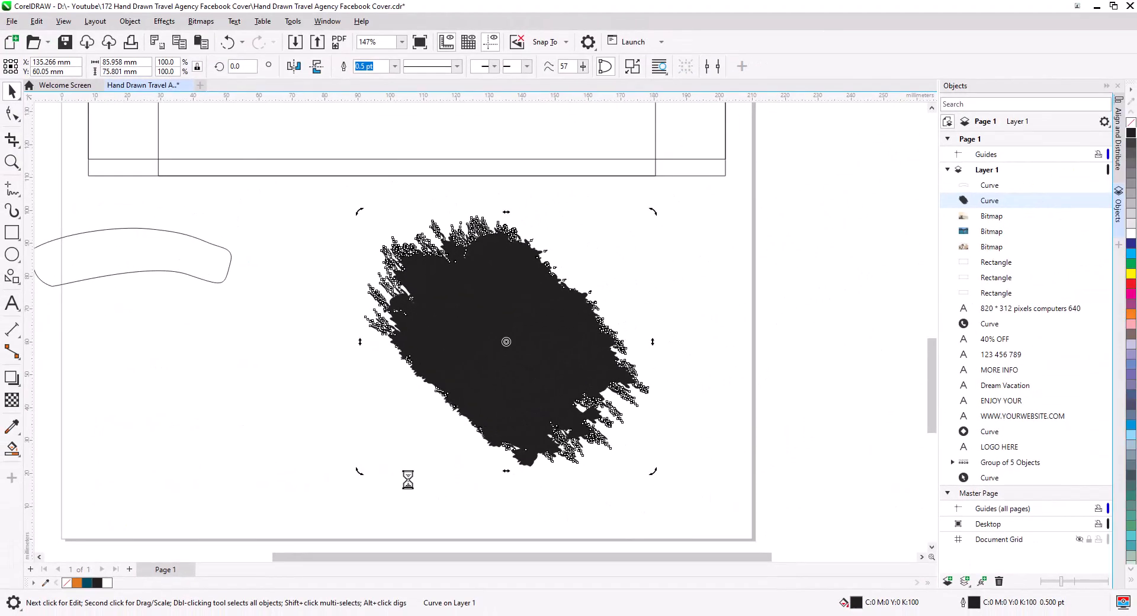
Step: Move the boundary outline up and away from the black splatter shape, and delete the black original
left_click_drag(501, 398, 347, 223)
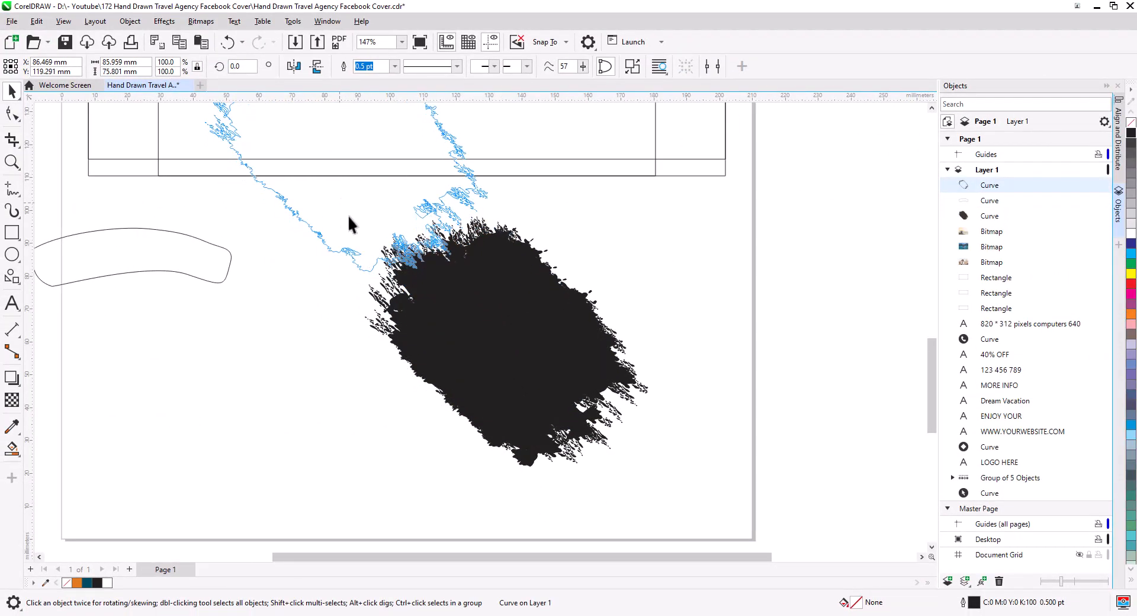
left_click(519, 395)
key("Delete")
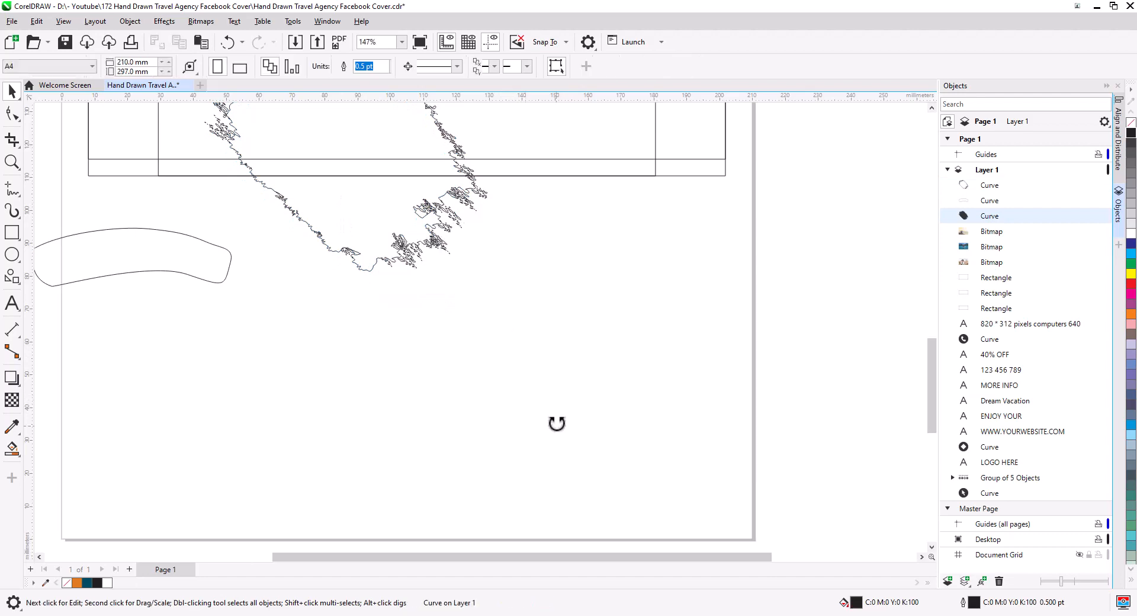
Step: Place the splatter outline inside the cover frame and scale it to about 73.4 mm wide
left_click_drag(503, 318, 682, 268)
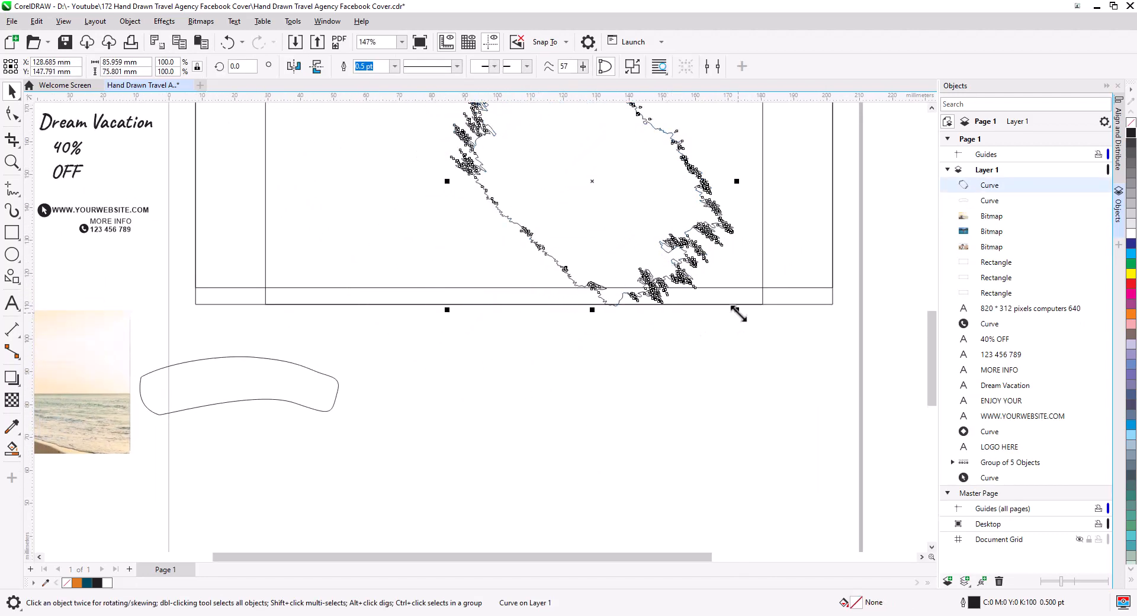
left_click_drag(739, 314, 696, 276)
scroll(651, 309, "down", 2)
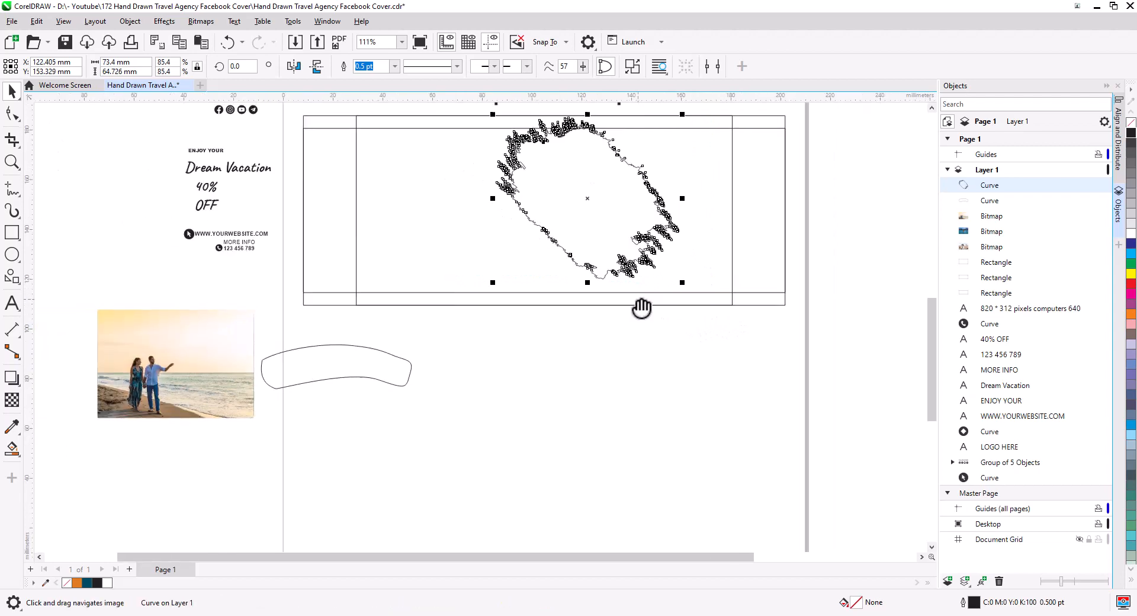
left_click_drag(641, 308, 638, 322)
mouse_move(562, 146)
left_mouse_down()
mouse_move(574, 172)
mouse_move(569, 157)
left_mouse_up()
Step: Move the curved banner shape below the splatter outline and fill it with black
left_click(385, 391)
left_click_drag(385, 390, 605, 388)
scroll(604, 388, "up", 2)
scroll(601, 391, "up", 2)
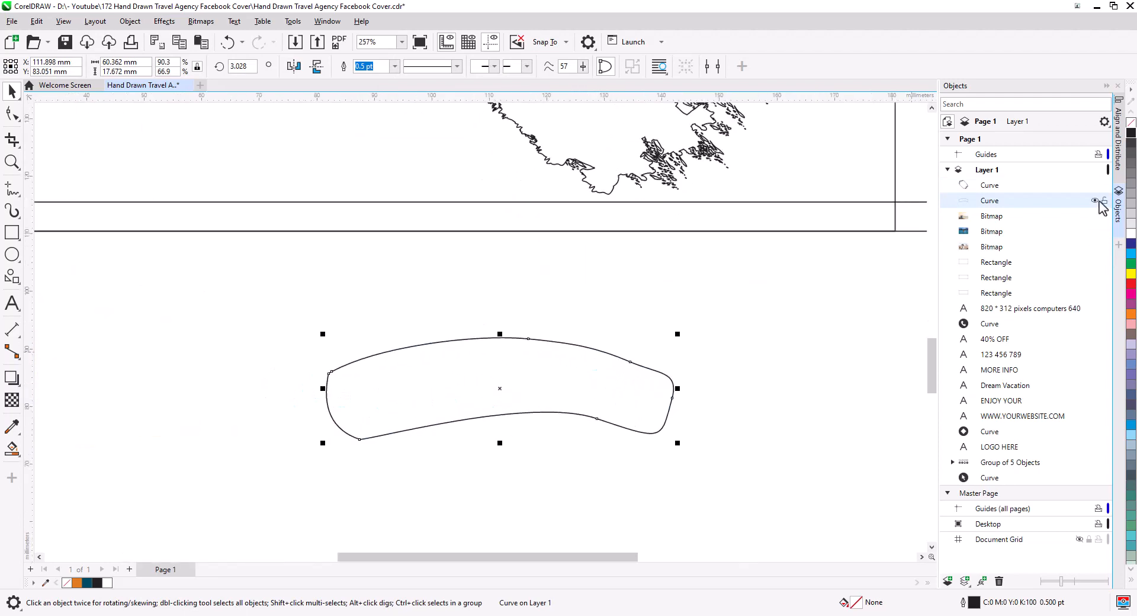
left_click(1132, 135)
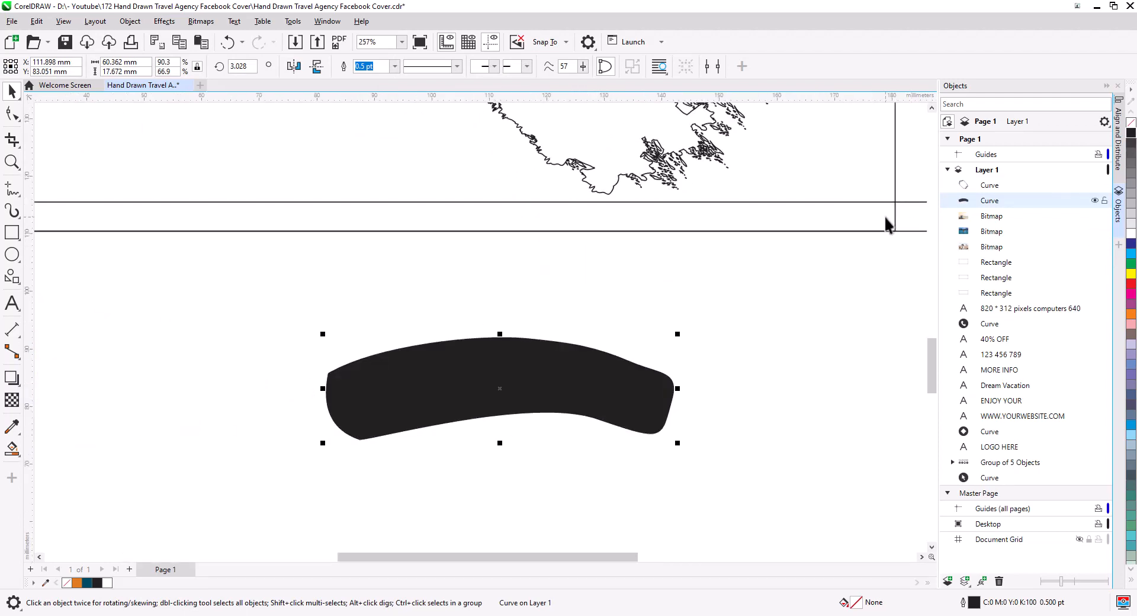
Step: Paint two splatter strokes over the left end of the black banner with the Artistic Media tool
left_click(11, 211)
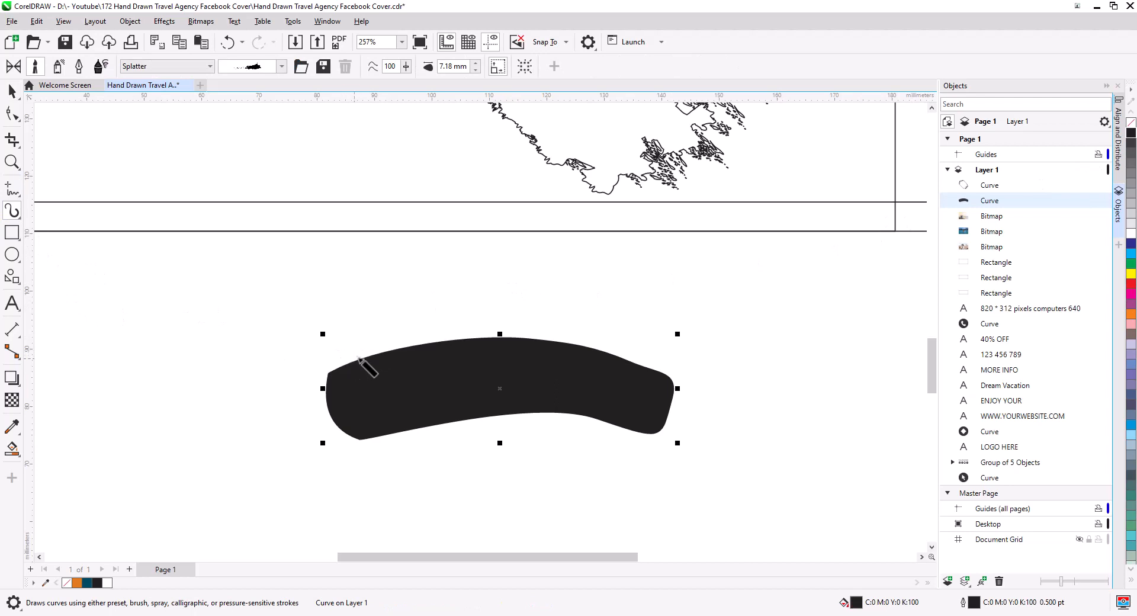
mouse_move(326, 366)
left_mouse_down()
mouse_move(369, 363)
mouse_move(347, 392)
left_mouse_up()
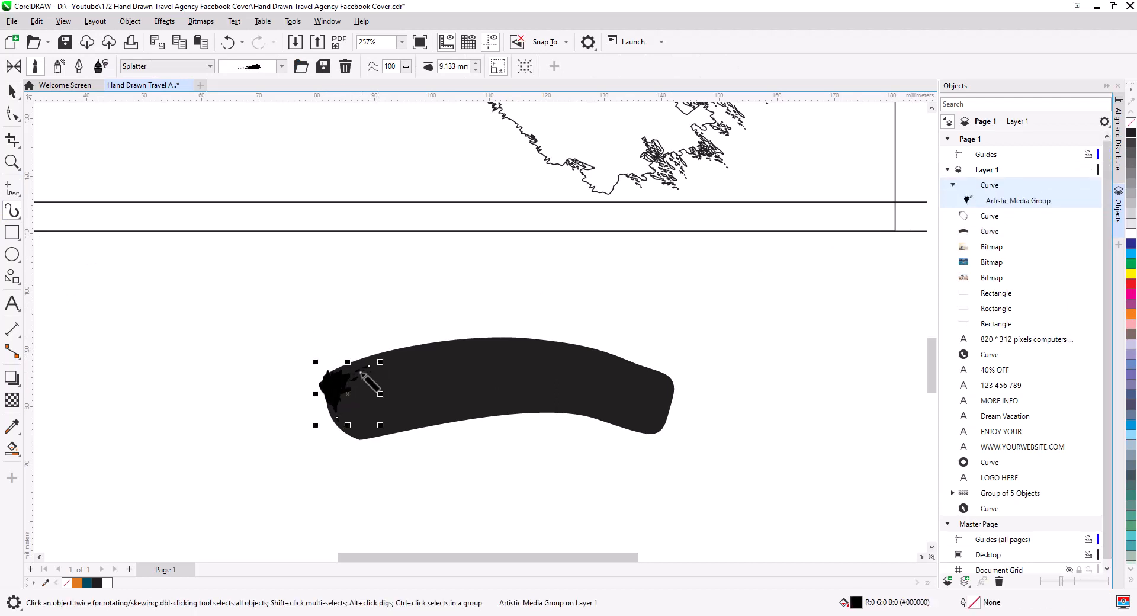
left_click_drag(334, 349, 372, 386)
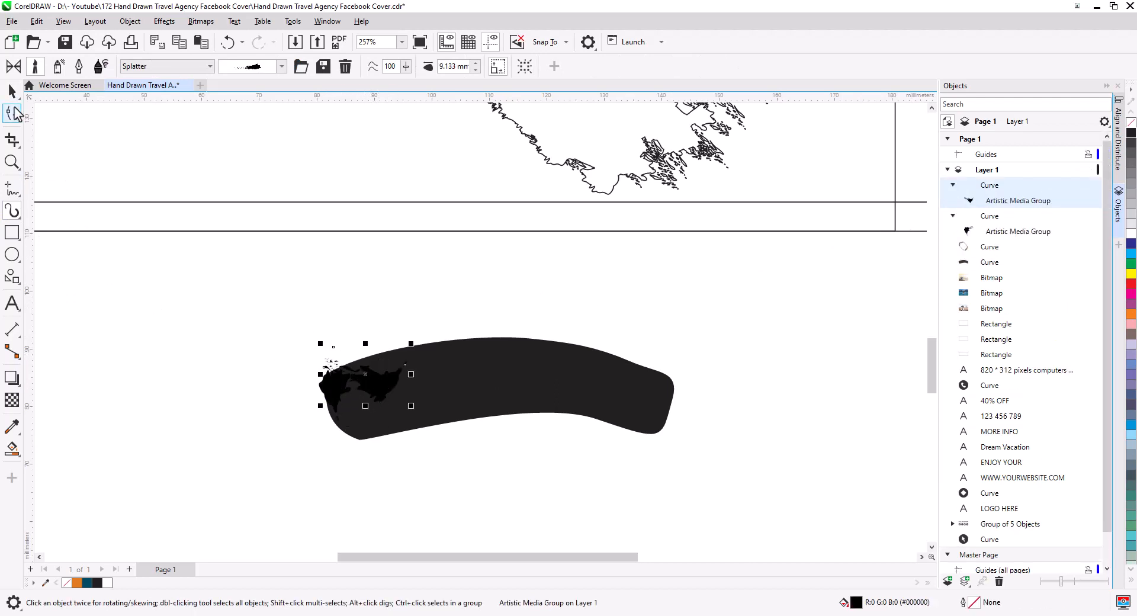
Step: Move the second splatter stroke above the banner, break it apart from its control path and delete the path
left_click_drag(326, 342, 321, 331)
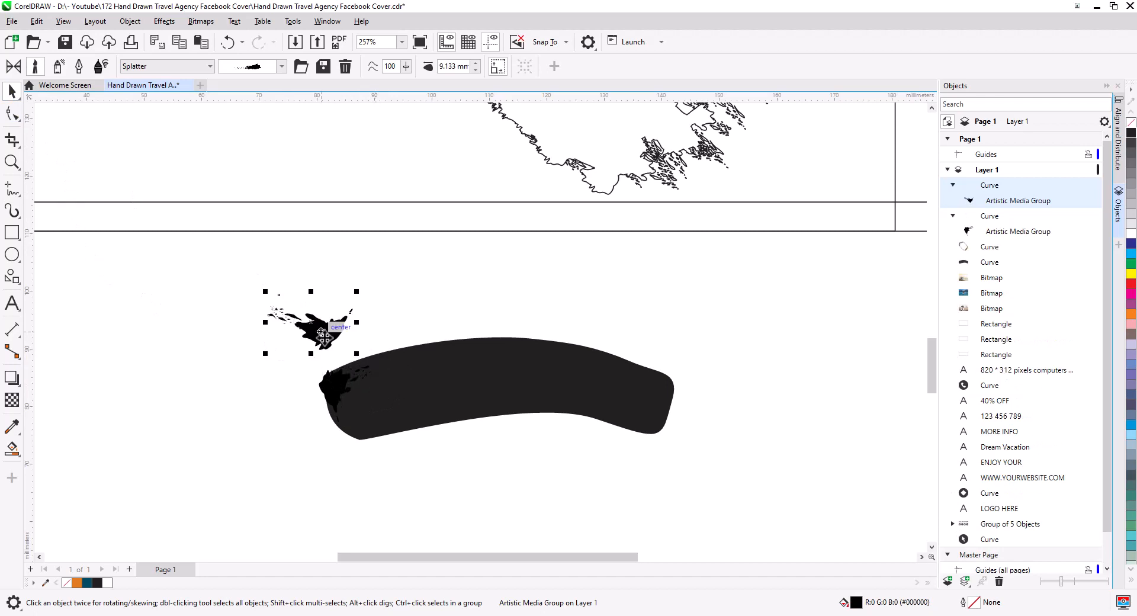
right_click(315, 329)
left_click(331, 337)
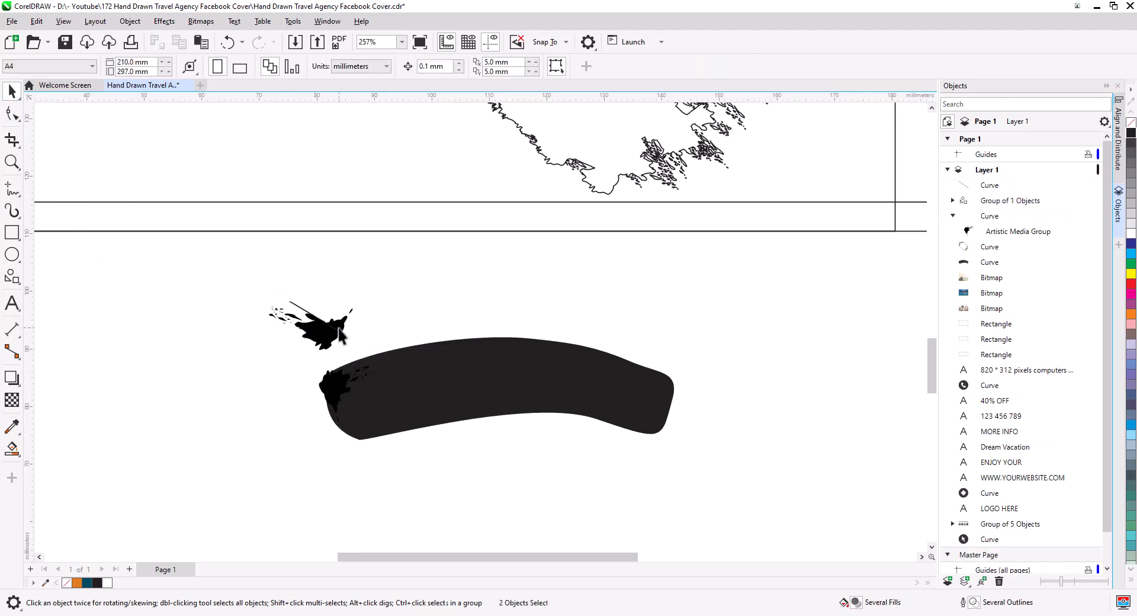
left_click(336, 330)
key("Delete")
Step: Delete the first splatter stroke remaining on the banner's left end
left_click(327, 342)
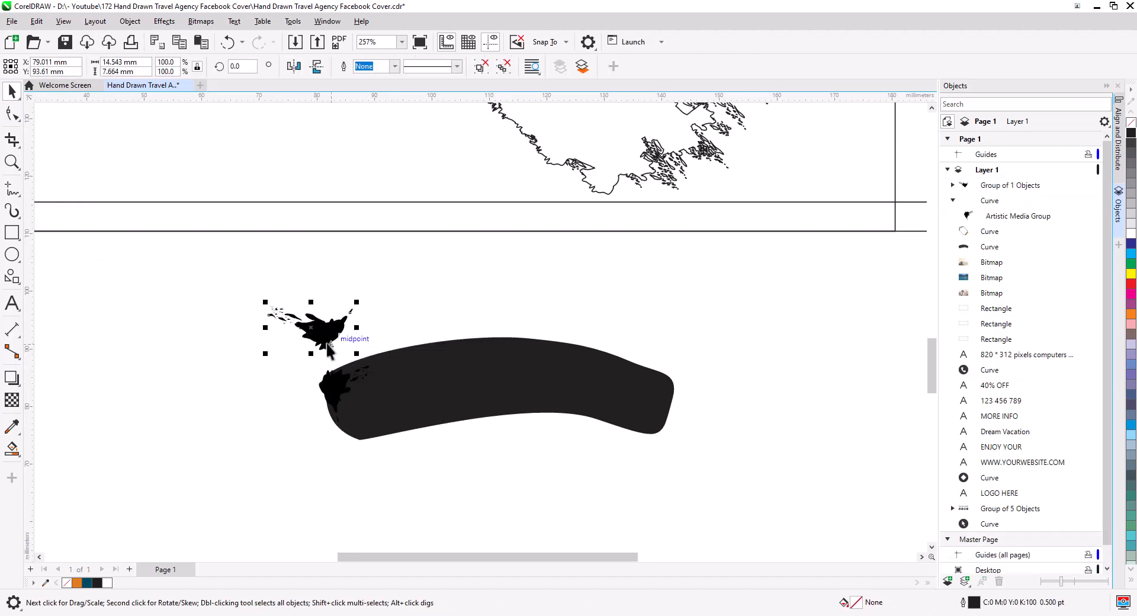
left_click(346, 391)
key("Delete")
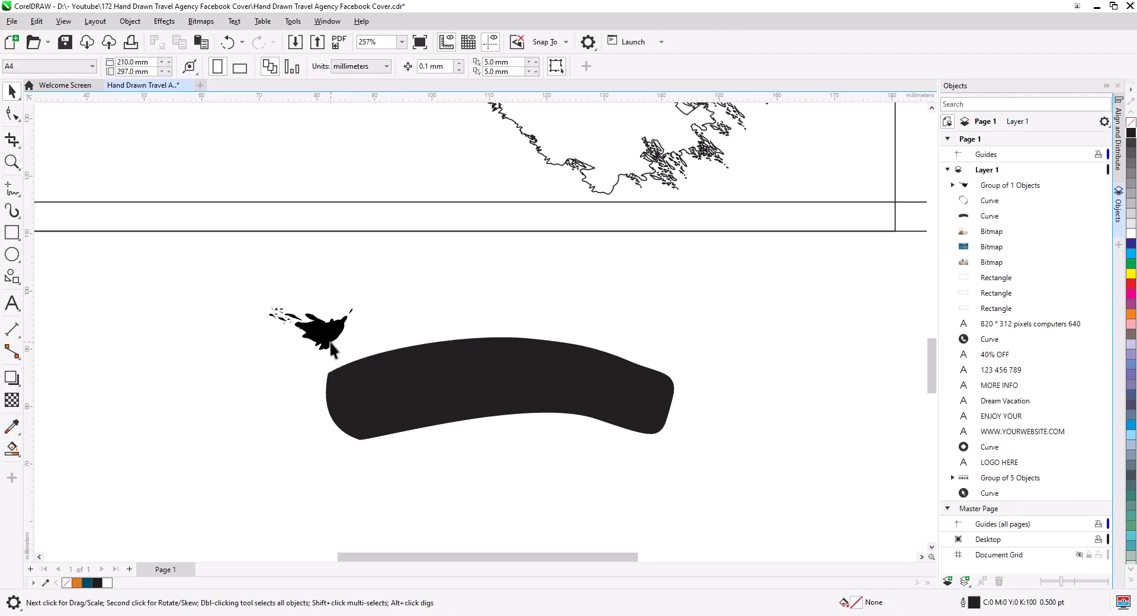
Step: Stretch the separated splatter to about 42.5 mm wide and position it over the left half of the banner
left_click_drag(330, 340, 554, 377)
mouse_move(457, 387)
left_mouse_down()
mouse_move(452, 426)
mouse_move(452, 366)
left_mouse_up()
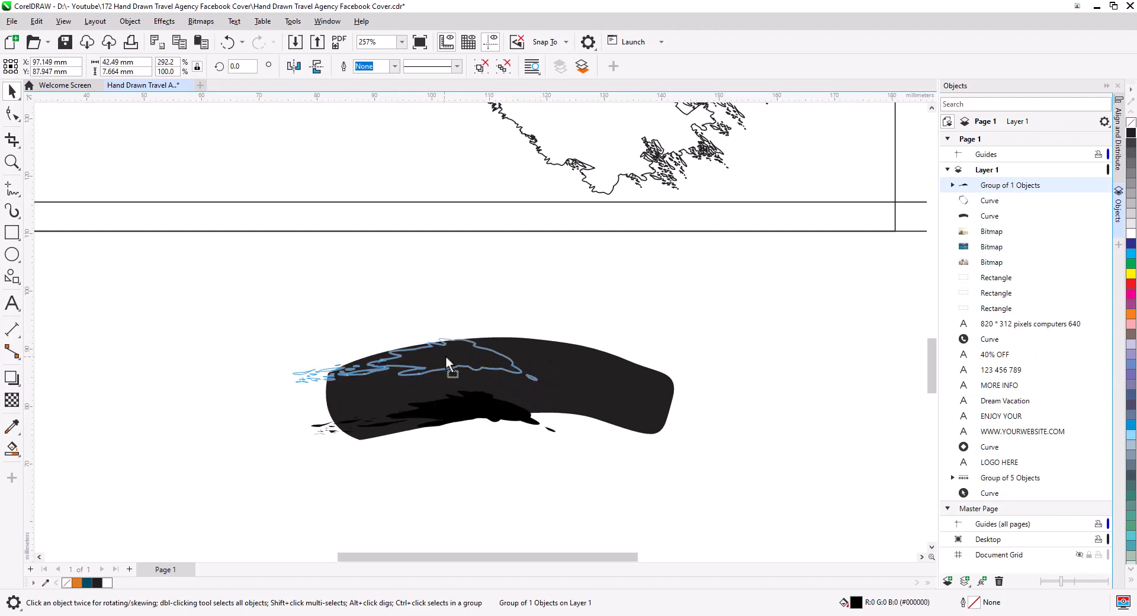
scroll(452, 363, "up", 3)
key("Escape")
Step: Place copies of the splatter pieces along the banner's upper edge towards its right end
left_click_drag(444, 251, 295, 288)
left_click(332, 314)
scroll(468, 337, "down", 1)
left_click_drag(501, 256, 647, 256)
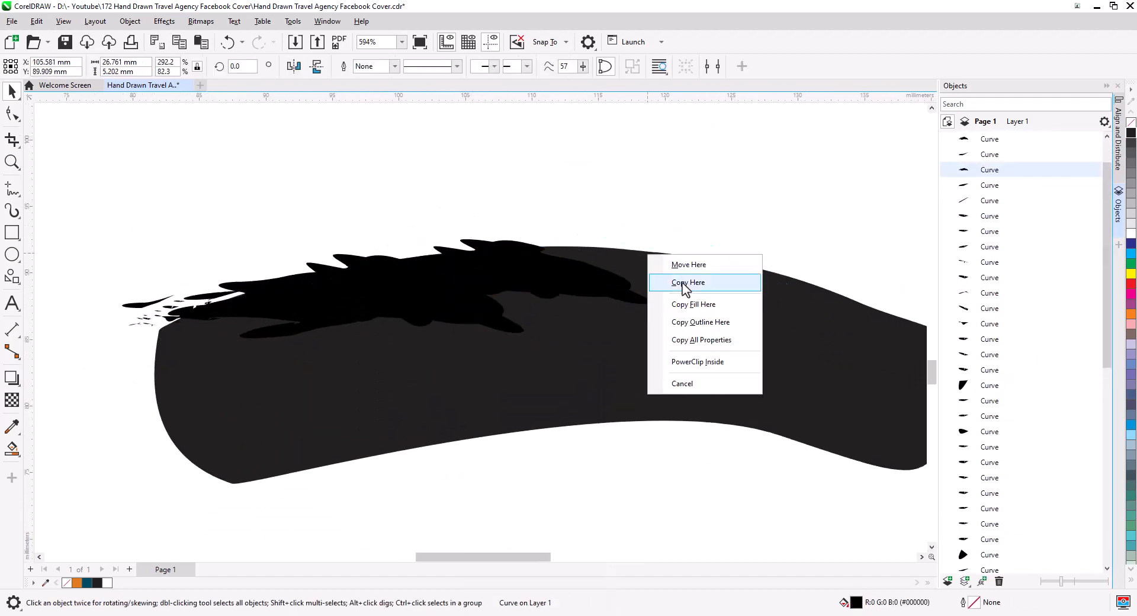
left_click(683, 284)
left_click_drag(562, 242, 768, 292)
left_click(770, 316)
Step: Rearrange the splatter pieces down the banner's left end, rotating the lowest one about 10 degrees to follow the banner's bottom edge
scroll(576, 247, "down", 3)
left_click_drag(169, 208, 468, 314)
left_click_drag(308, 274, 285, 292)
mouse_move(284, 291)
left_mouse_down()
mouse_move(282, 328)
mouse_move(254, 317)
left_mouse_up()
mouse_move(148, 254)
left_mouse_down()
mouse_move(216, 318)
mouse_move(308, 353)
left_mouse_up()
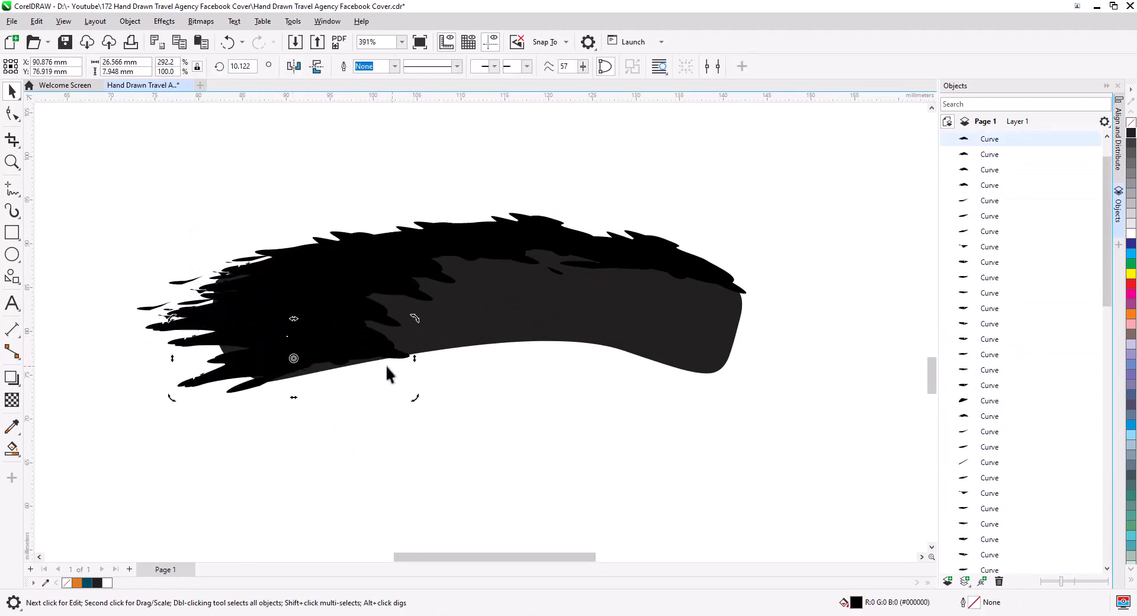
Step: Place copies of the splatter pieces along the banner's lower edge and right end, mirroring them vertically and rotating them to follow the contour
mouse_move(388, 373)
left_mouse_down()
mouse_move(363, 333)
mouse_move(483, 323)
mouse_move(637, 348)
left_mouse_up()
left_click(507, 352)
left_click(660, 376)
mouse_move(688, 331)
left_mouse_down()
mouse_move(599, 333)
mouse_move(677, 334)
mouse_move(744, 376)
left_mouse_up()
left_click(676, 357)
left_click(316, 67)
left_click(767, 404)
mouse_move(731, 361)
left_mouse_down()
mouse_move(736, 336)
mouse_move(721, 335)
mouse_move(743, 296)
left_mouse_up()
left_click(317, 68)
Step: Move the small leftmost splatter tip down the left end and place a vertically mirrored copy at the banner's right tip
left_click_drag(150, 308, 168, 359)
mouse_move(169, 359)
left_mouse_down()
mouse_move(220, 389)
mouse_move(791, 336)
mouse_move(781, 332)
left_mouse_up()
left_click(244, 417)
left_click(813, 365)
left_click(317, 67)
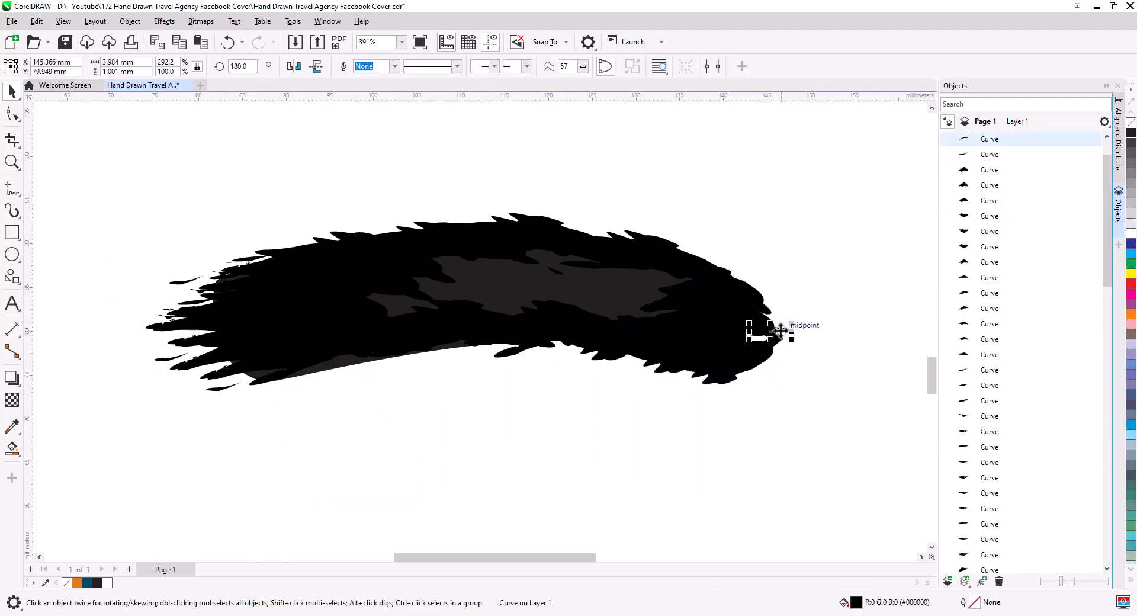
Step: Reshape the banner's lower-left corner so its edge is tucked beneath the splatter pieces
left_click(344, 362)
key("F10")
left_click_drag(259, 381, 284, 350)
key("space")
Step: Create a boundary outline around the banner and all its splatter pieces, and move that outline above them
left_click_drag(114, 172, 869, 438)
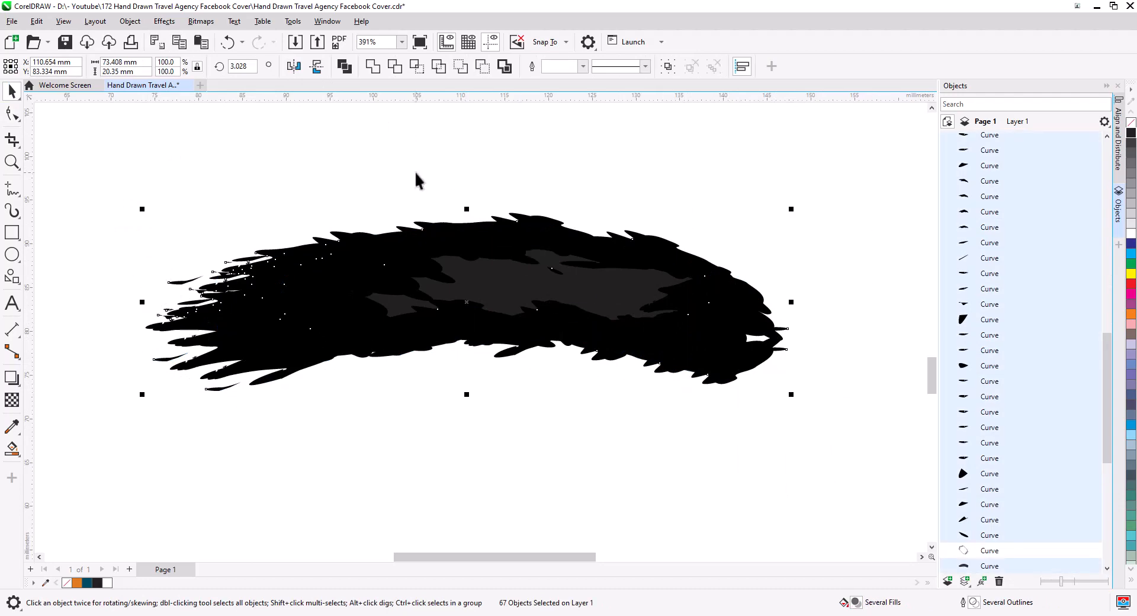
left_click(130, 22)
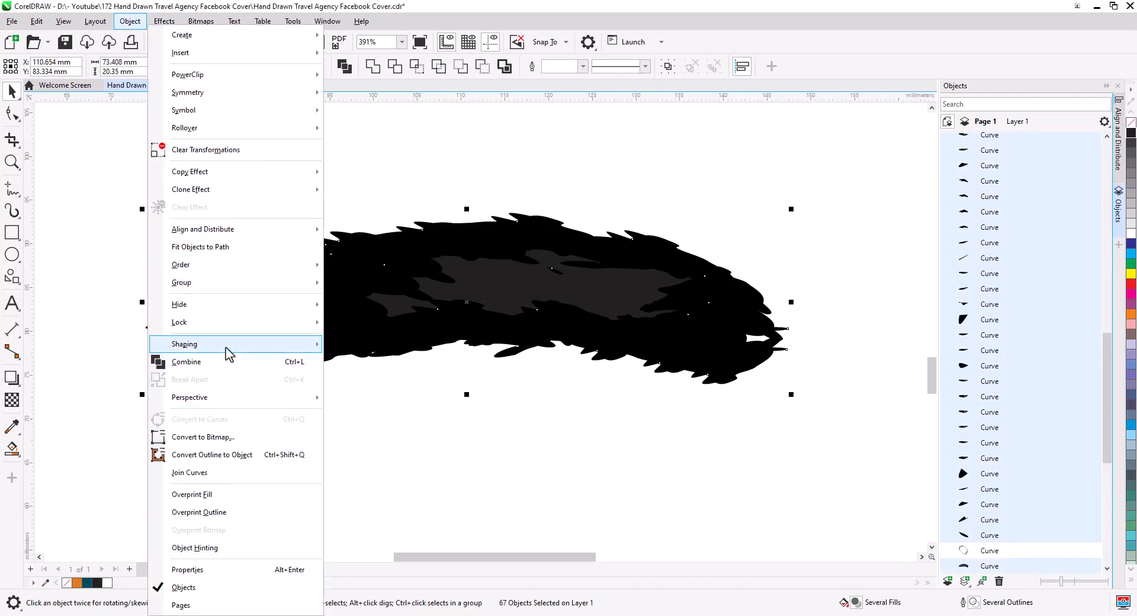
mouse_move(228, 345)
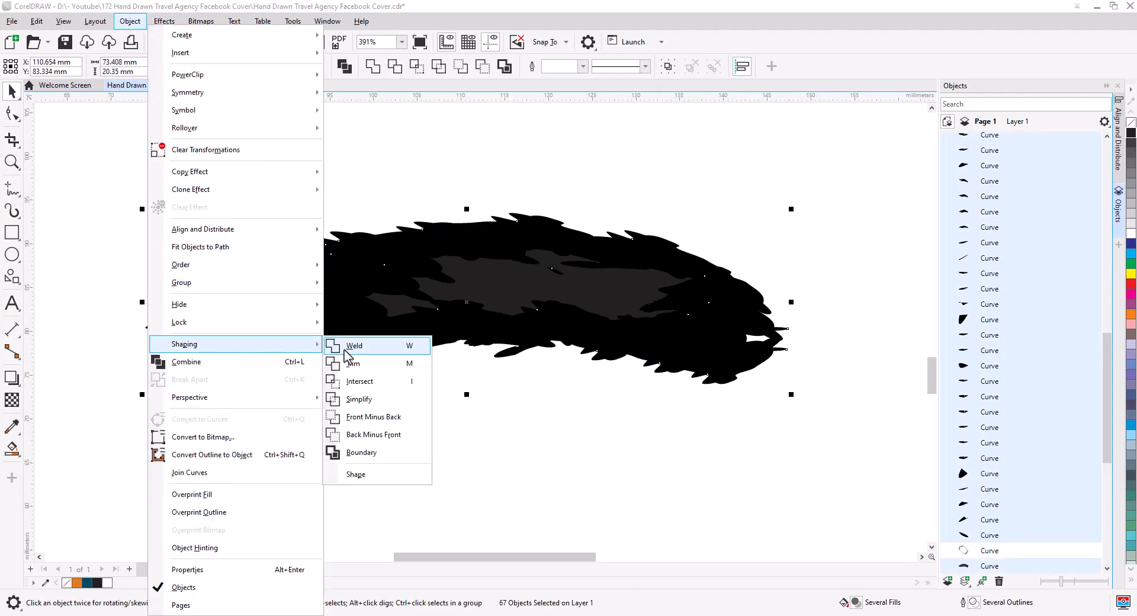
left_click(379, 453)
left_click(510, 326)
left_click_drag(510, 326, 481, 164)
left_click(539, 419)
Step: Delete the original banner and splatter pieces and reposition the boundary outline in the cleared space below the cover frame
scroll(596, 451, "down", 2)
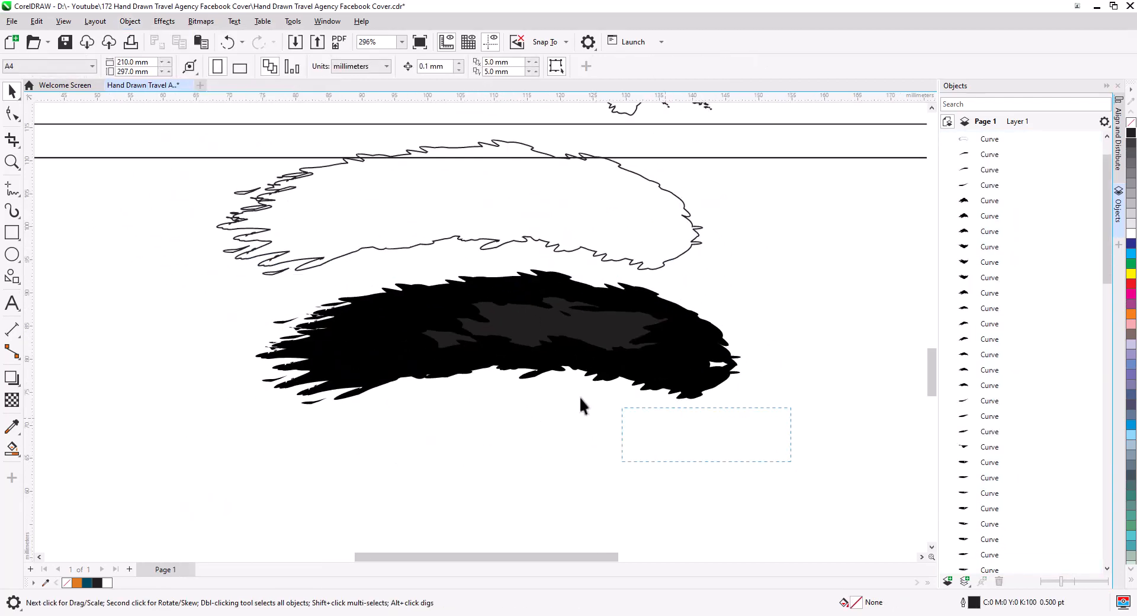
left_click_drag(580, 405, 240, 272)
key("Delete")
left_click_drag(445, 289, 454, 340)
left_click_drag(497, 264, 461, 322)
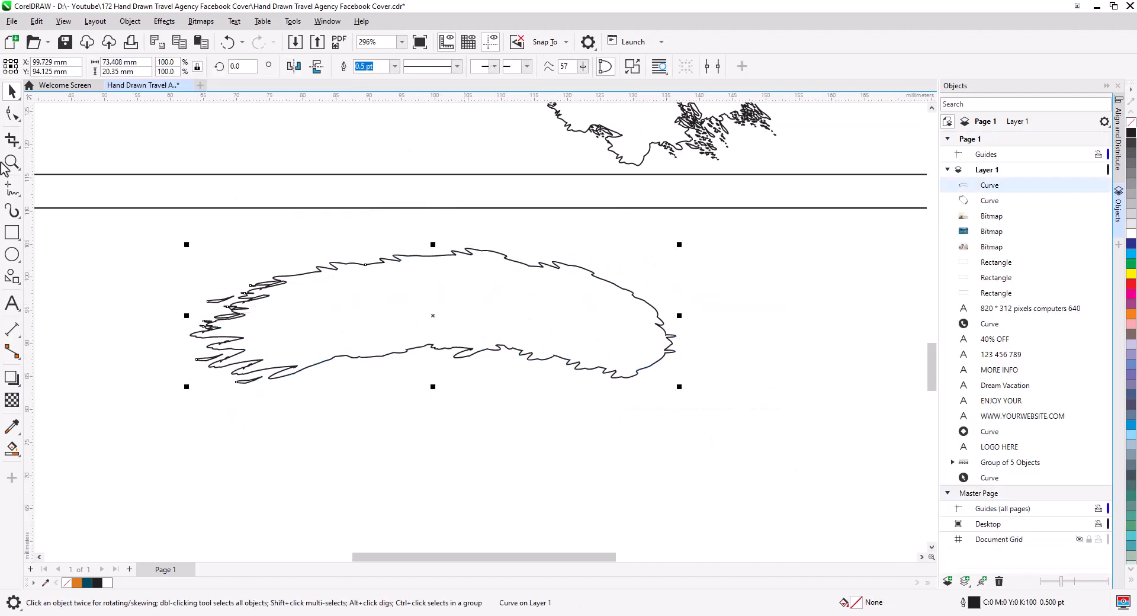
Step: Delete the jagged nodes along the middle and right of the outline's upper edge, bending the middle segment slightly upward
left_click(12, 115)
left_click_drag(505, 275, 539, 282)
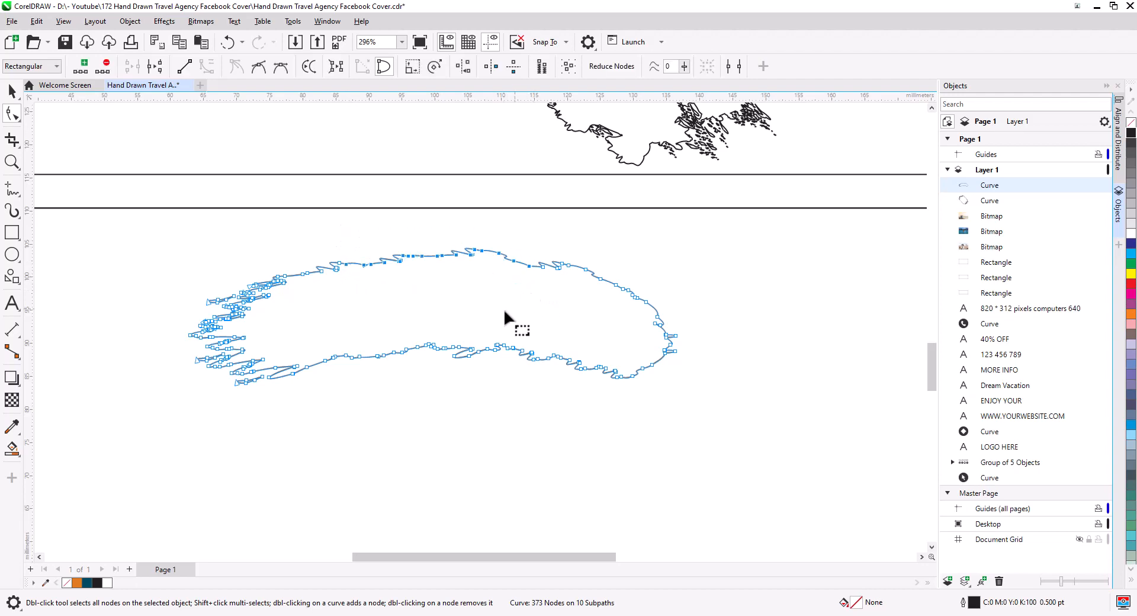
key("Delete")
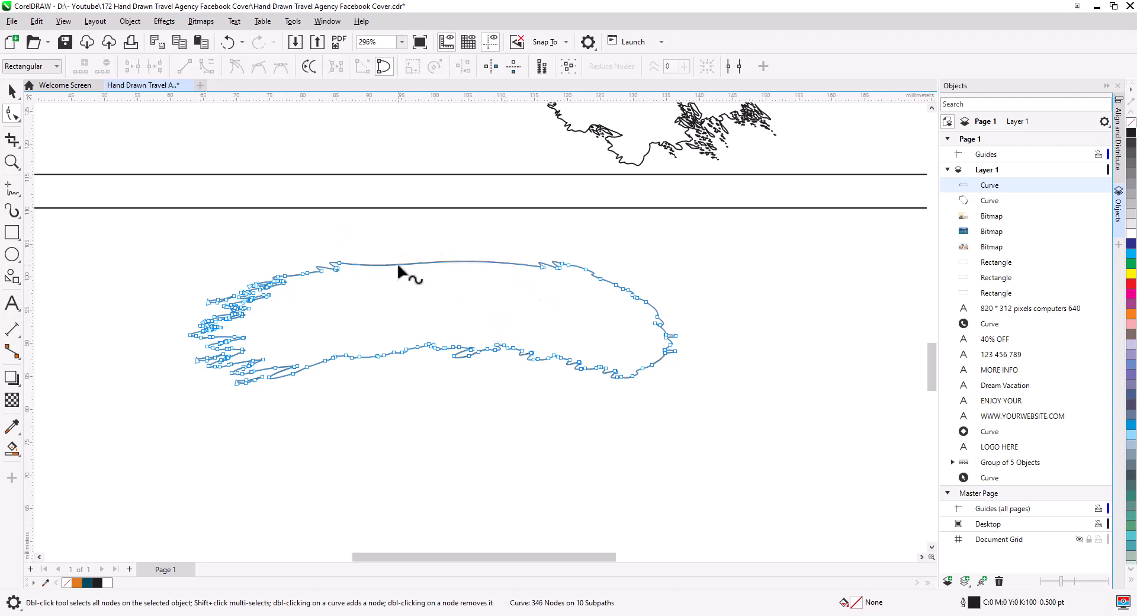
left_click_drag(397, 262, 399, 256)
left_click_drag(577, 250, 619, 298)
key("Delete")
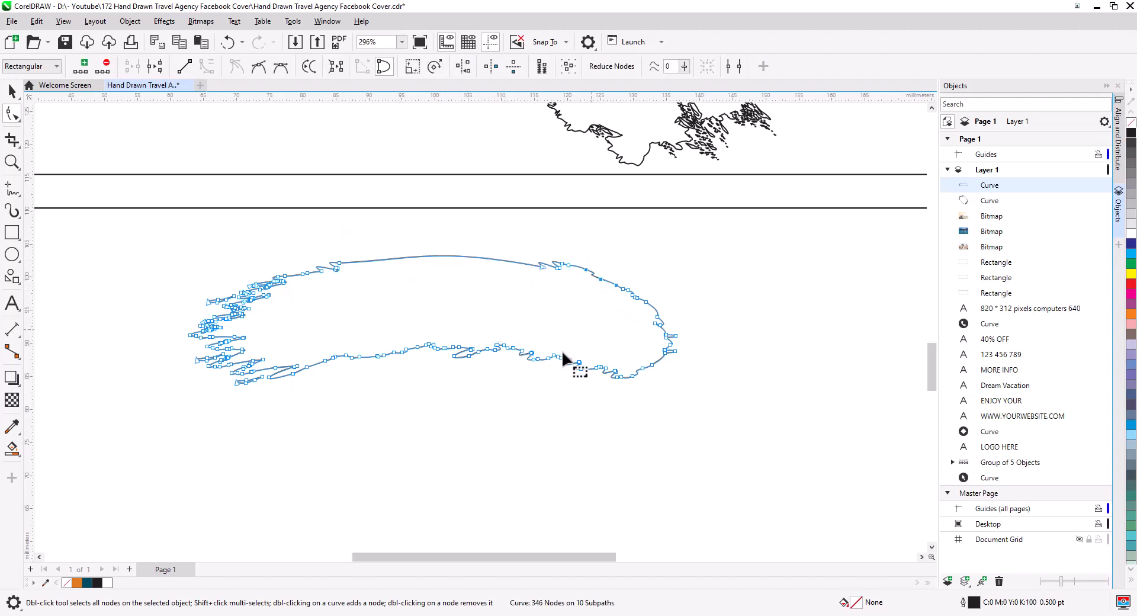
Step: Delete the jagged nodes along the middle and right of the outline's lower edge and reshape it into a smooth upward arc
left_click_drag(559, 389, 425, 323)
key("Delete")
left_click_drag(474, 395, 362, 337)
key("Delete")
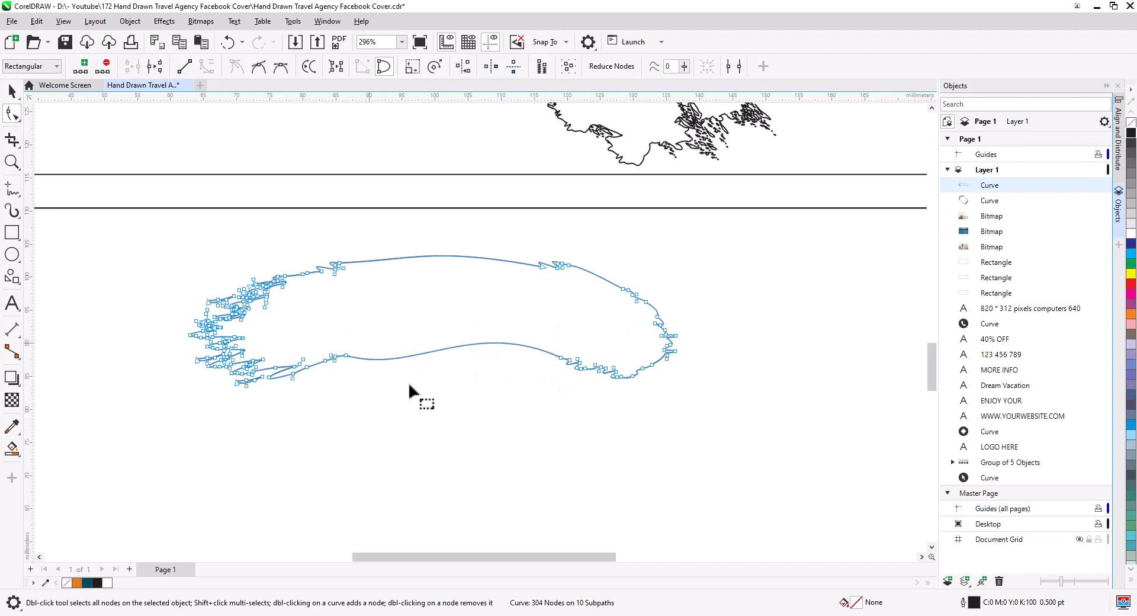
left_click(362, 359)
left_click_drag(409, 375, 545, 385)
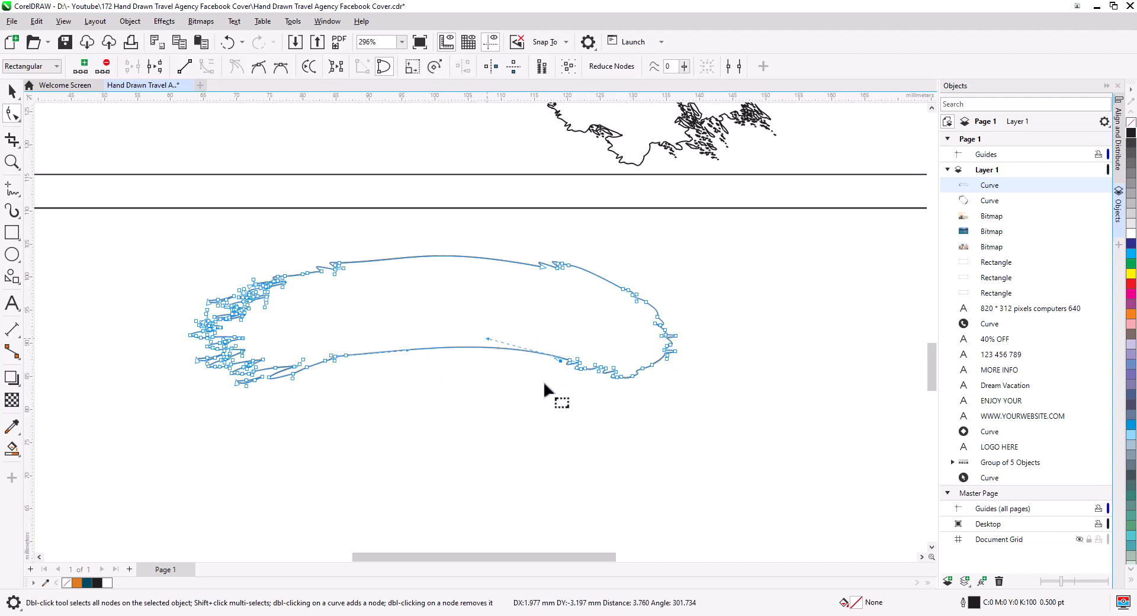
left_click_drag(540, 342, 539, 342)
key("Delete")
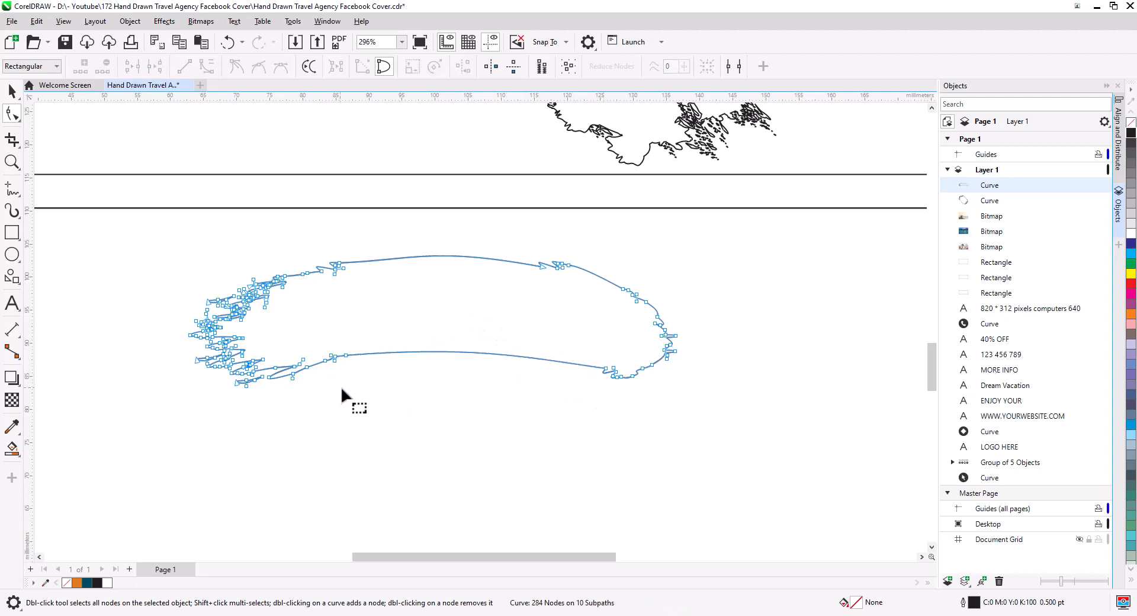
Step: Smooth the outline beside its ragged left end by deleting the remaining jagged nodes on the upper and lower edges
left_click_drag(365, 293, 365, 294)
key("Delete")
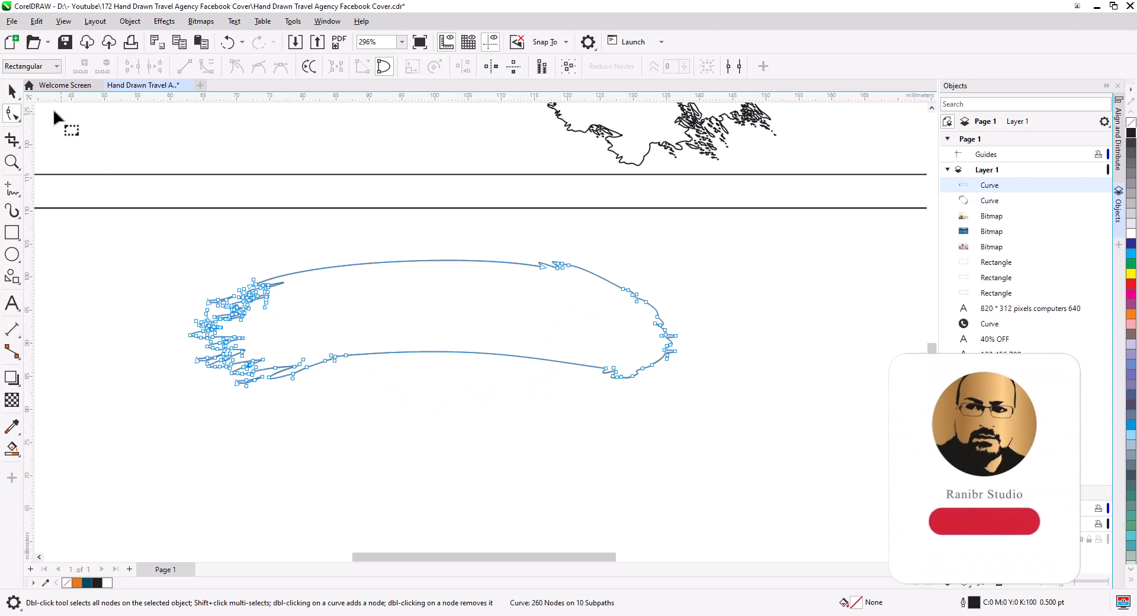
left_click_drag(309, 358, 367, 361)
key("Delete")
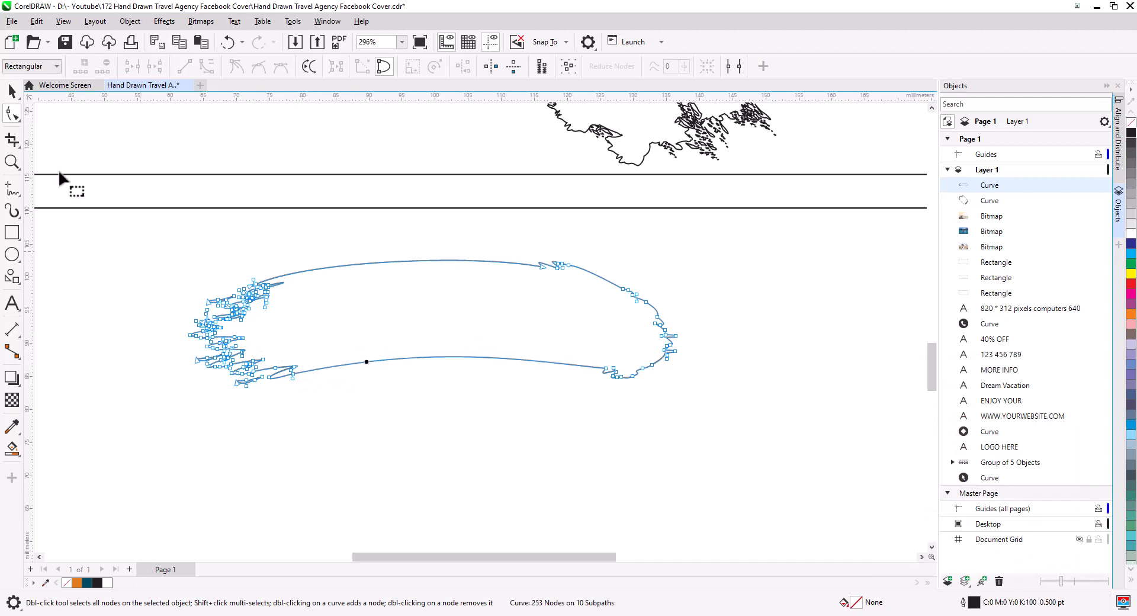
Step: Move the brush outline into the left half of the cover frame and scale it down to about 65.2 × 16.5 mm
left_click(11, 90)
scroll(411, 318, "down", 3)
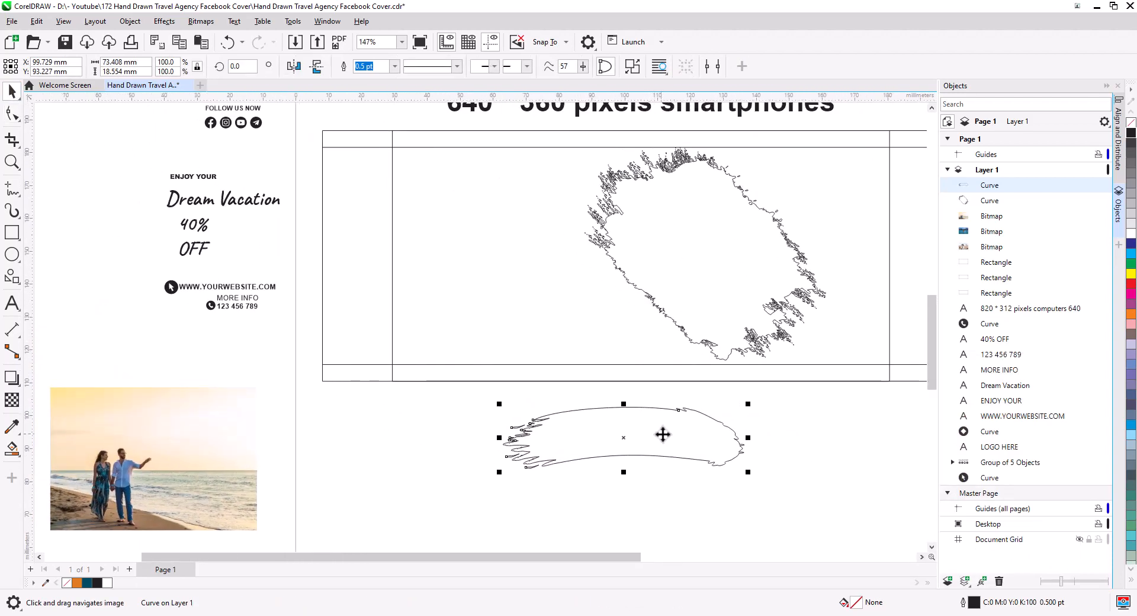
mouse_move(663, 434)
left_mouse_down()
mouse_move(462, 348)
mouse_move(551, 299)
left_mouse_up()
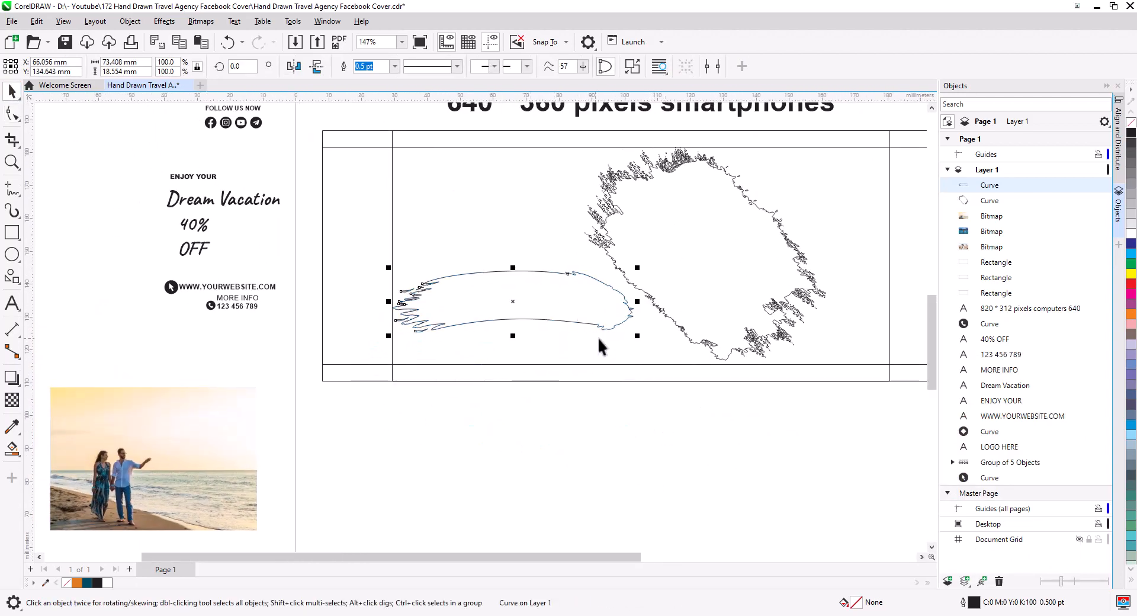
left_click_drag(638, 336, 611, 329)
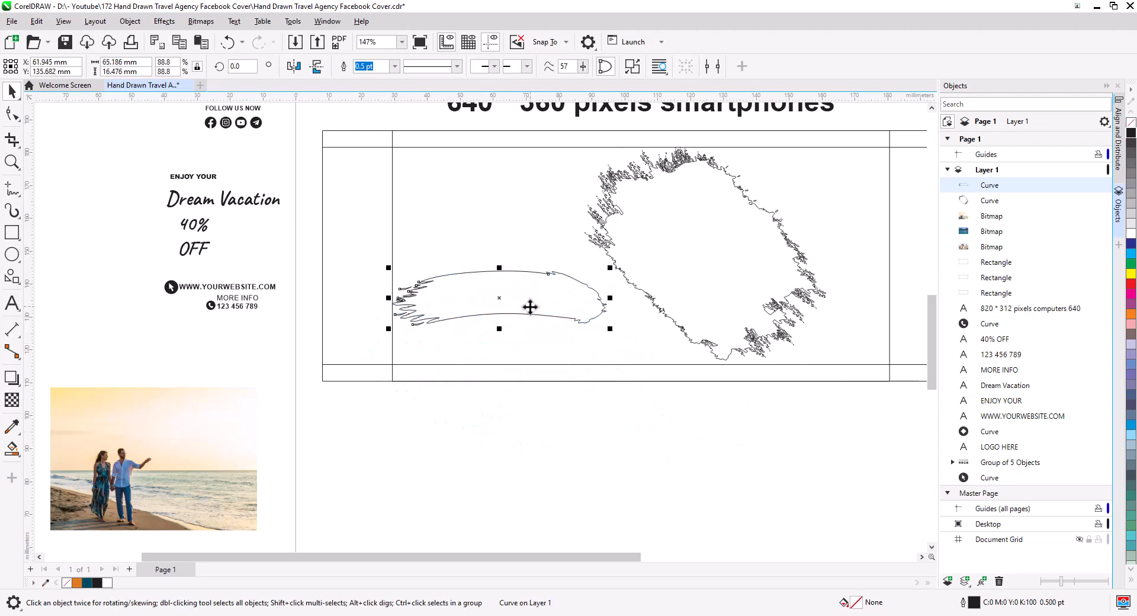
Step: Place a copy of the brush outline below the cover frame and shift the original slightly upward
mouse_move(531, 307)
left_mouse_down()
mouse_move(539, 299)
mouse_move(735, 437)
left_mouse_up()
left_click(667, 412)
left_click(770, 459)
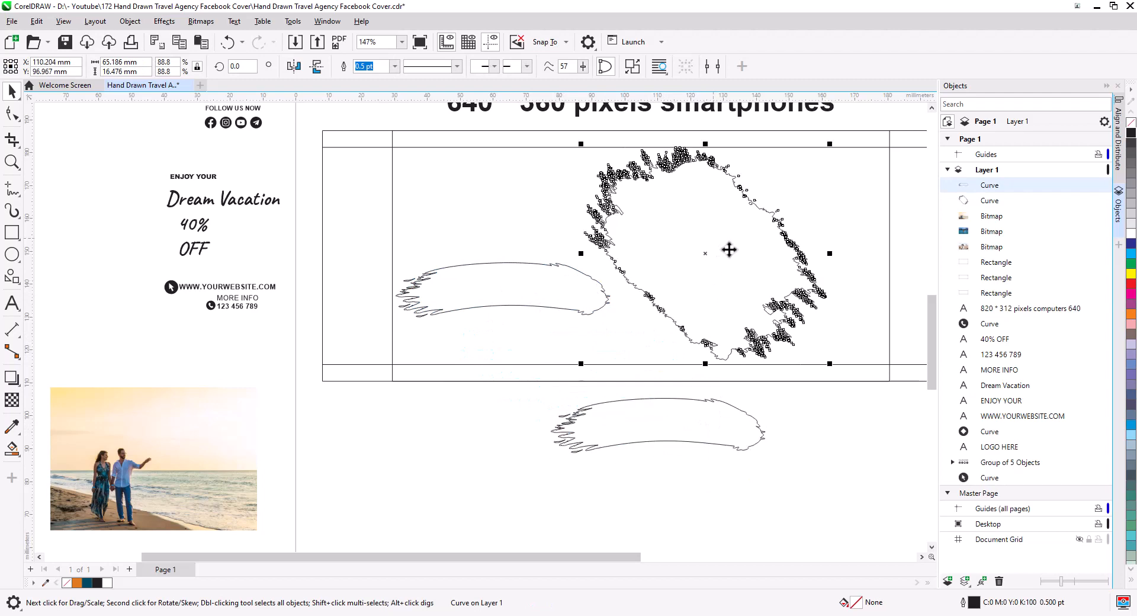
Step: Rotate and resize the large splatter curve to about 72 × 62 mm, fitting it inside the right half of the cover frame
left_click(764, 321)
left_click_drag(830, 363, 782, 406)
left_click(820, 266)
left_click_drag(802, 257, 866, 256)
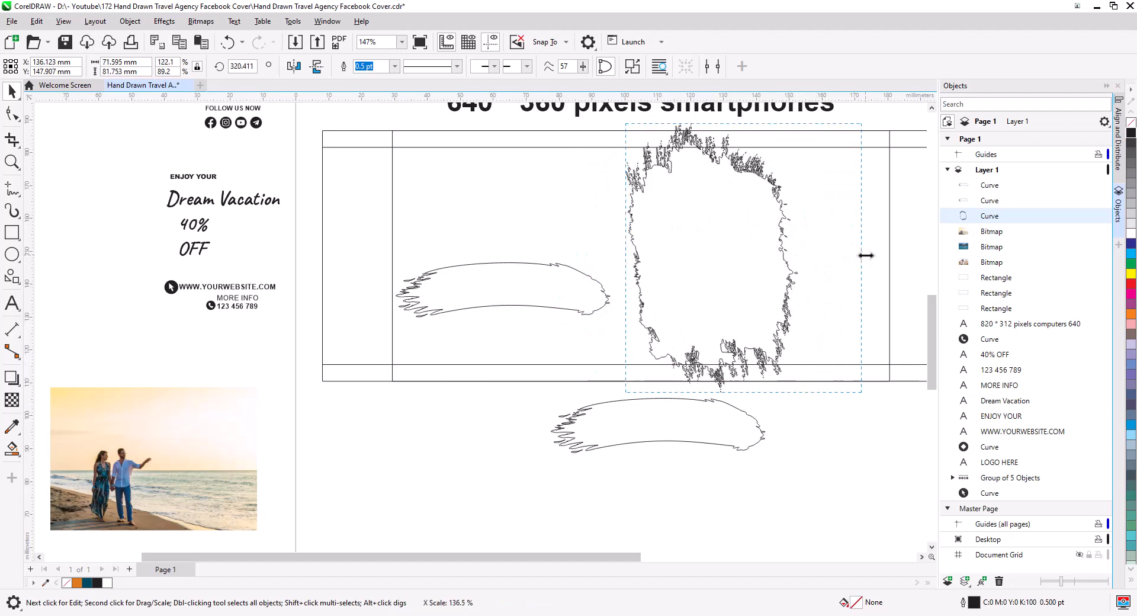
left_click_drag(862, 400, 855, 373)
scroll(820, 407, "down", 2)
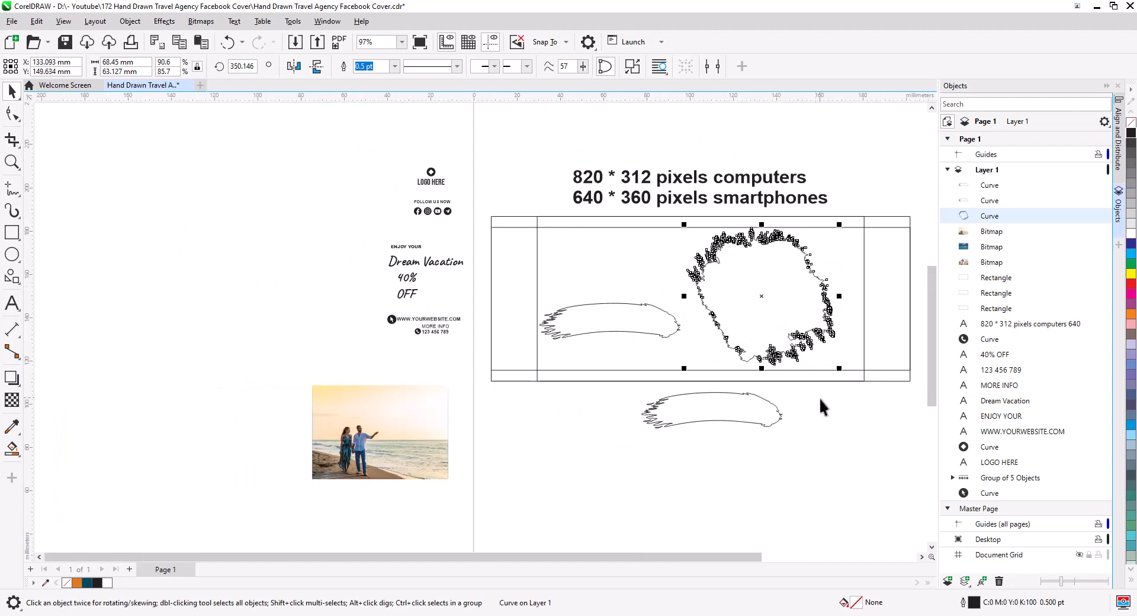
left_click_drag(821, 408, 783, 385)
left_click(732, 374)
left_click_drag(731, 377, 739, 379)
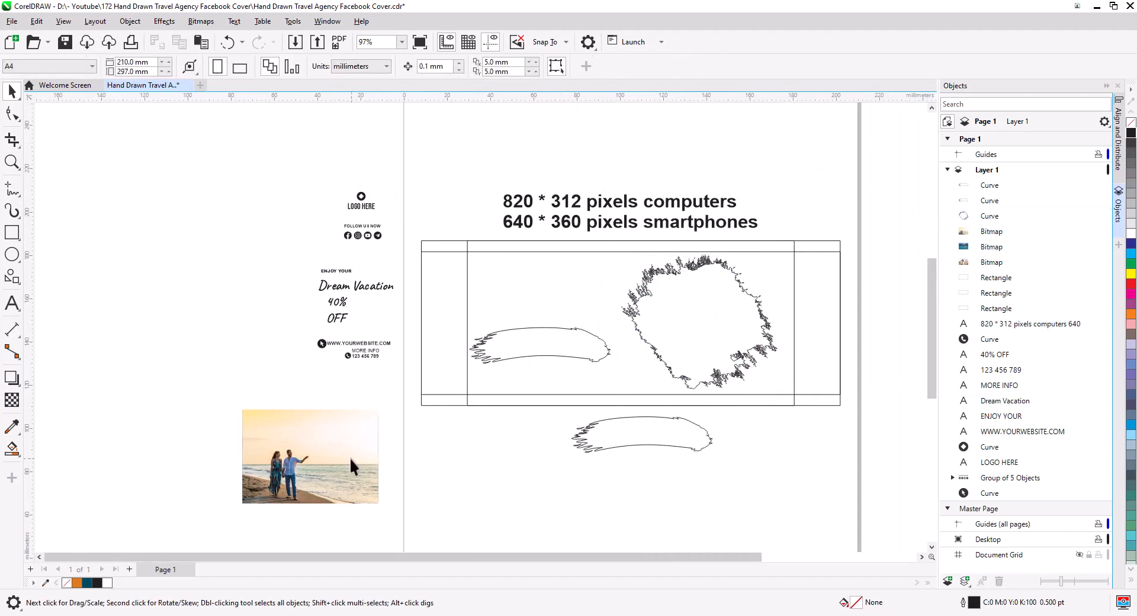
Step: Move the beach couple photo aside and PowerClip the kayak photo inside the large splatter curve
left_click_drag(350, 458, 182, 348)
left_click_drag(304, 459, 495, 383)
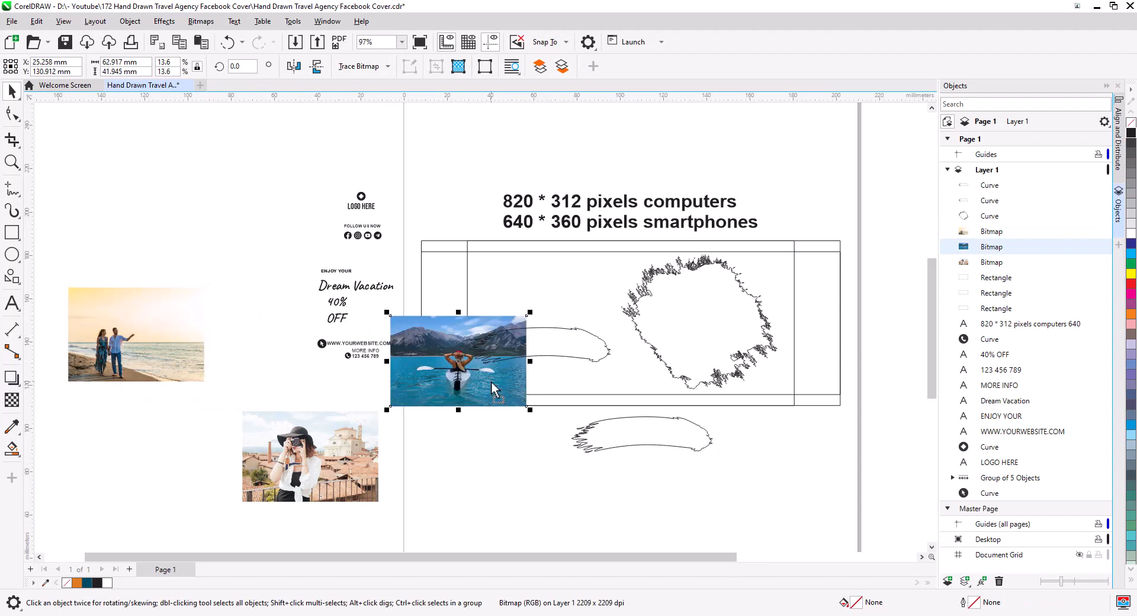
right_click(492, 385)
left_click(523, 381)
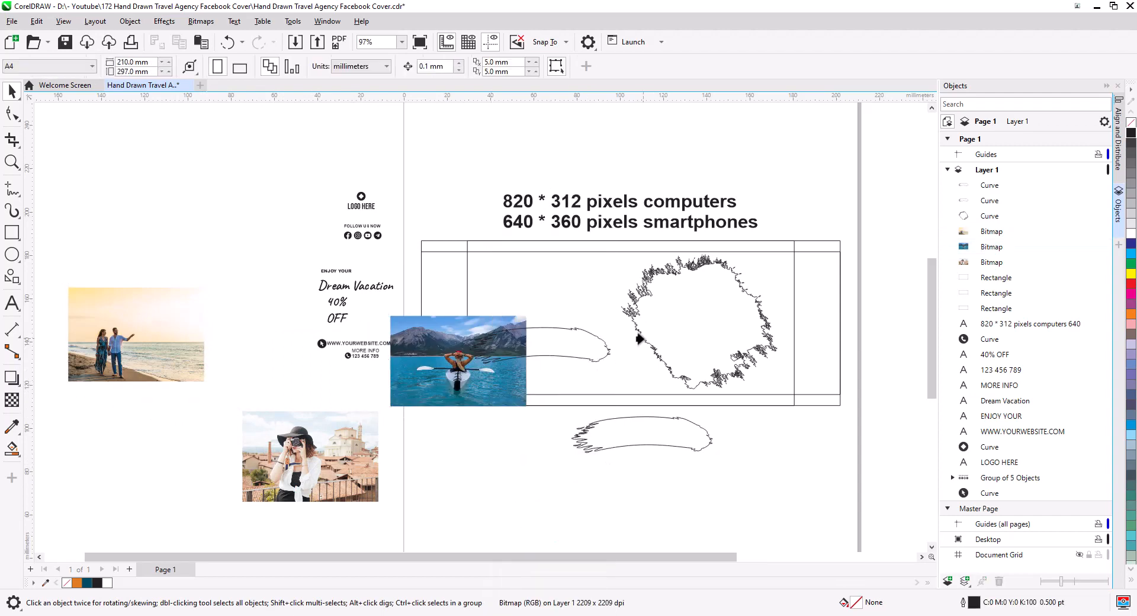
left_click(640, 339)
left_click(699, 318)
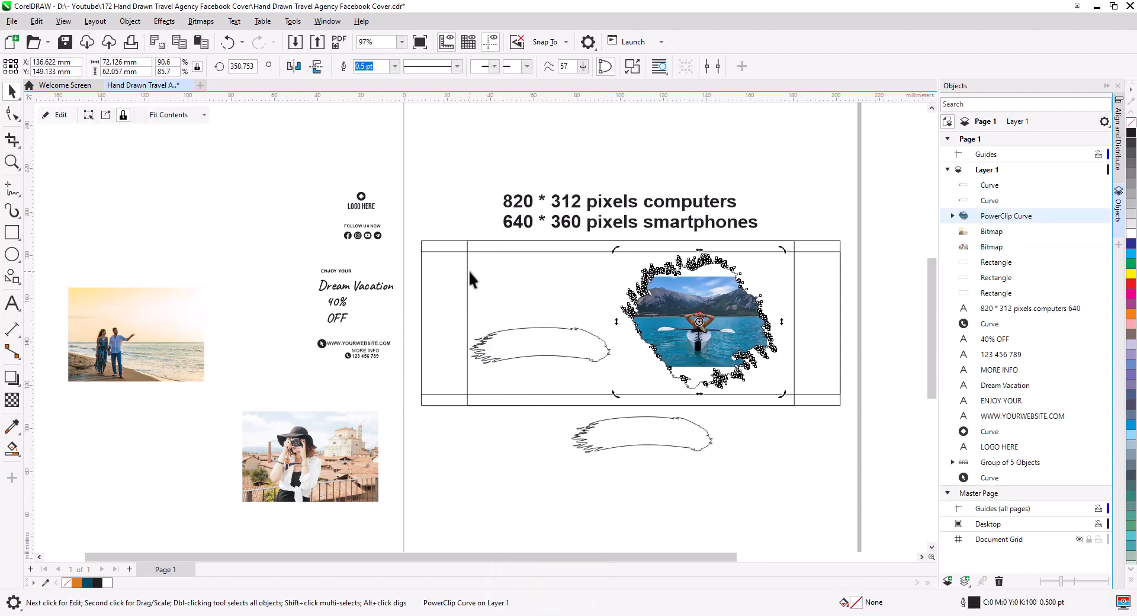
Step: Edit the PowerClip contents and enlarge the kayak photo to about 97.7 × 65.1 mm so it fills the splatter shape
left_click(60, 116)
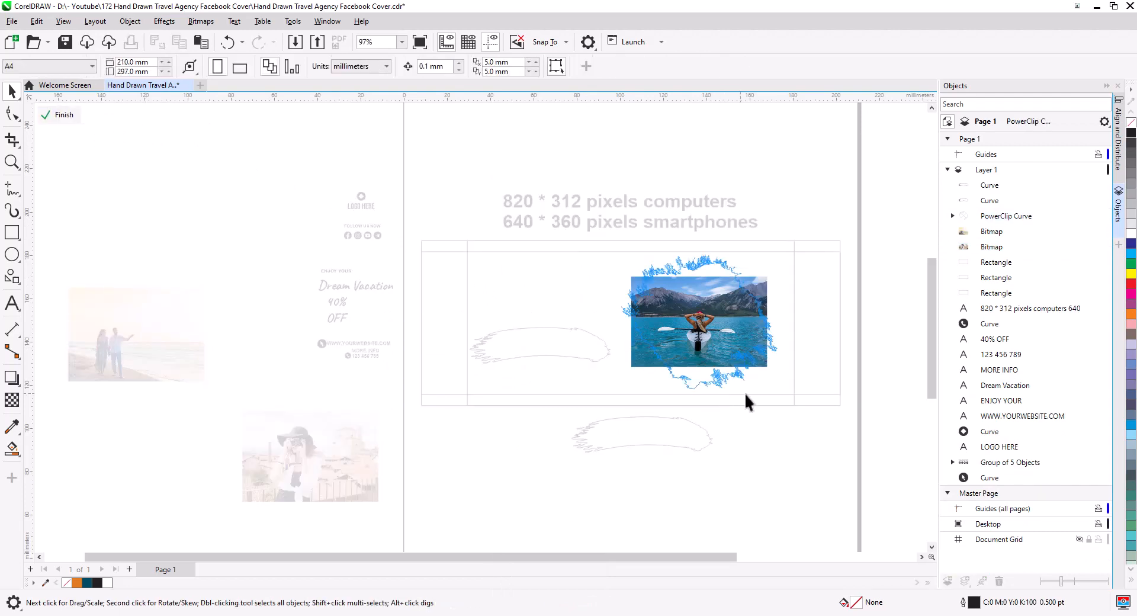
left_click(761, 368)
mouse_move(774, 373)
left_mouse_down()
mouse_move(812, 398)
mouse_move(789, 387)
left_mouse_up()
left_click(59, 115)
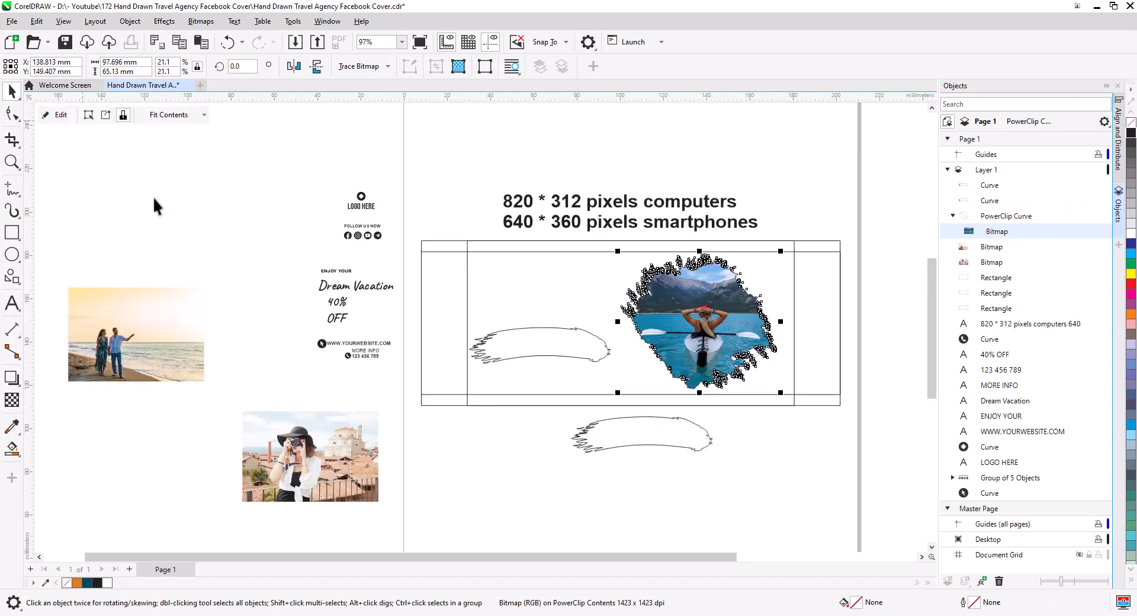
Step: Move the nodes along the top of the splatter frame up and to the left by about 4.2 mm
left_click(746, 383)
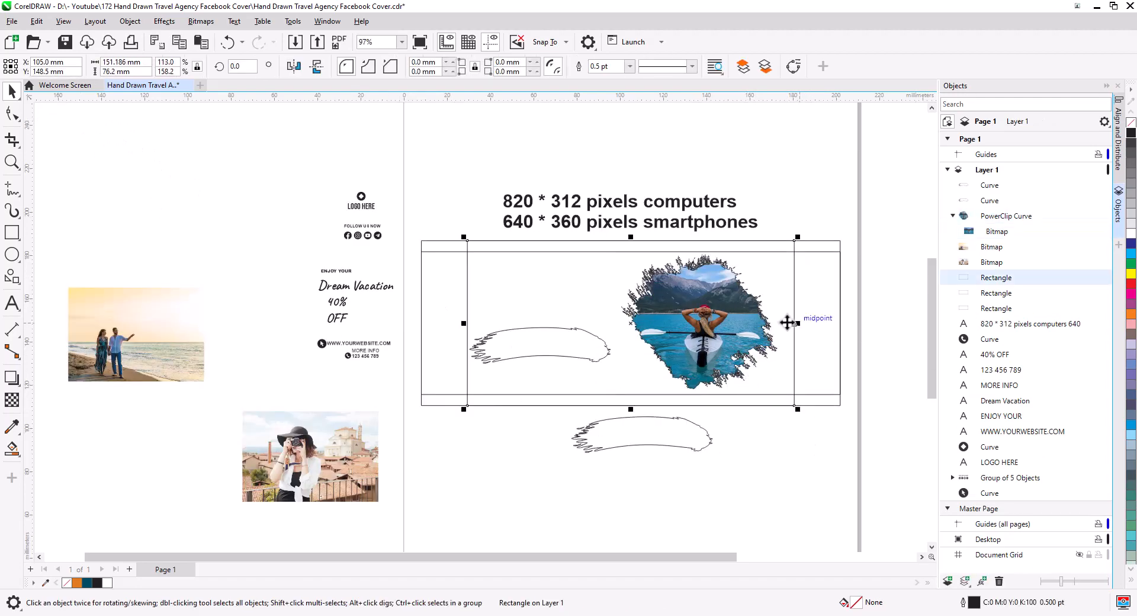
left_click(718, 270)
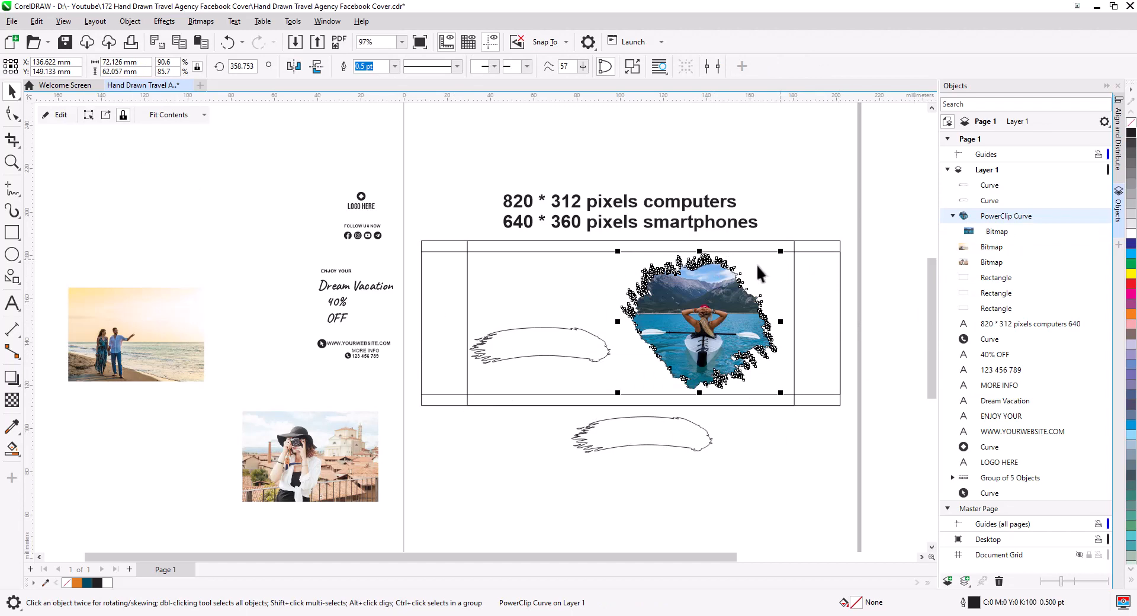
scroll(699, 308, "up", 5)
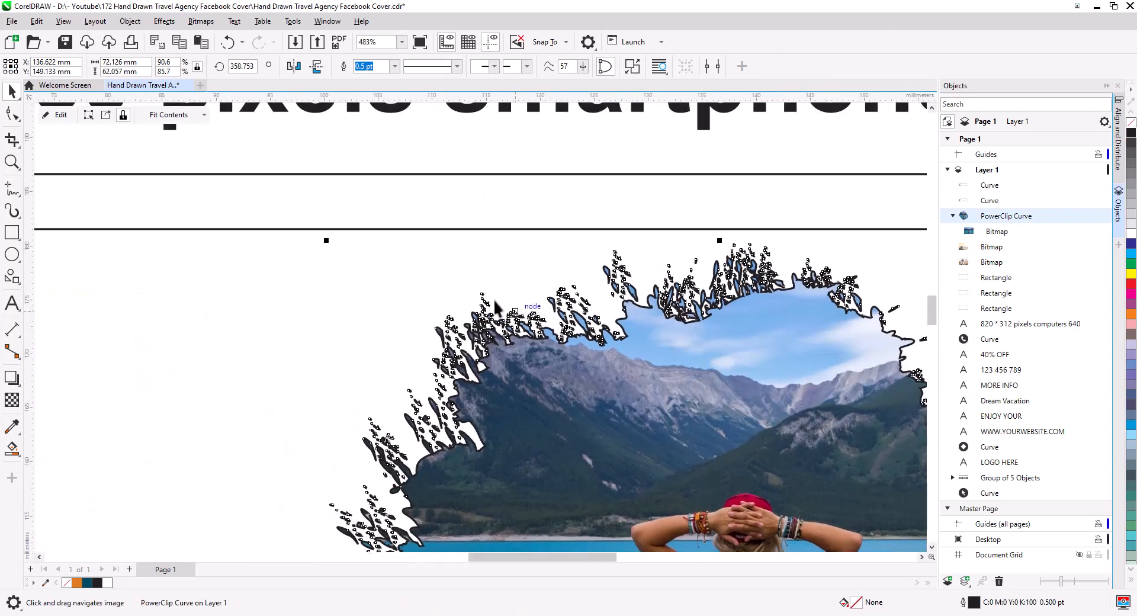
left_click(12, 115)
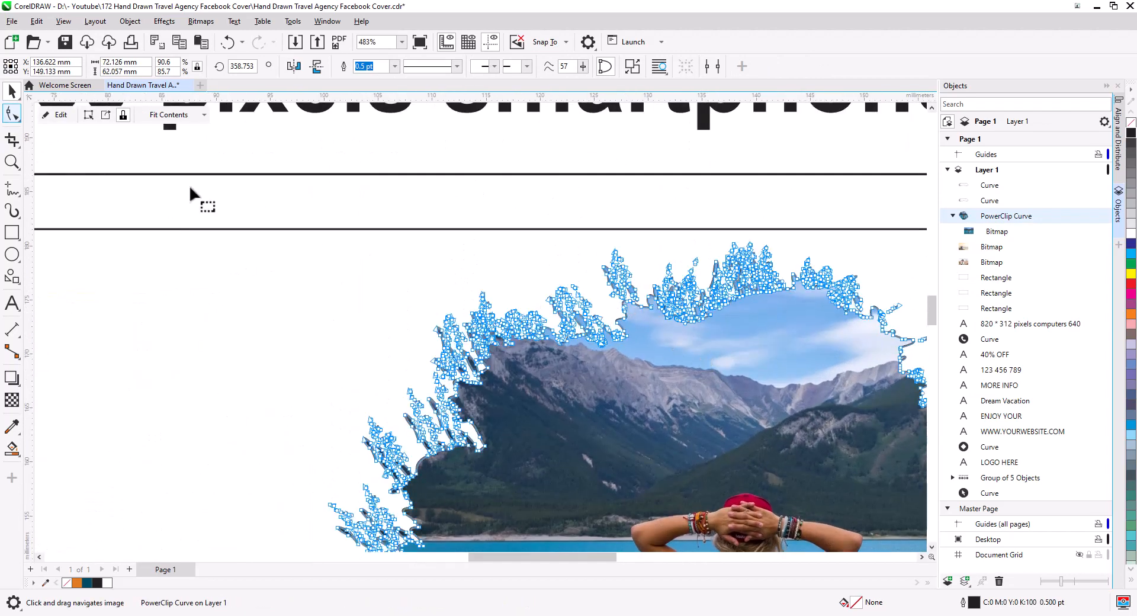
left_click_drag(632, 232, 809, 336)
left_click_drag(742, 295, 711, 261)
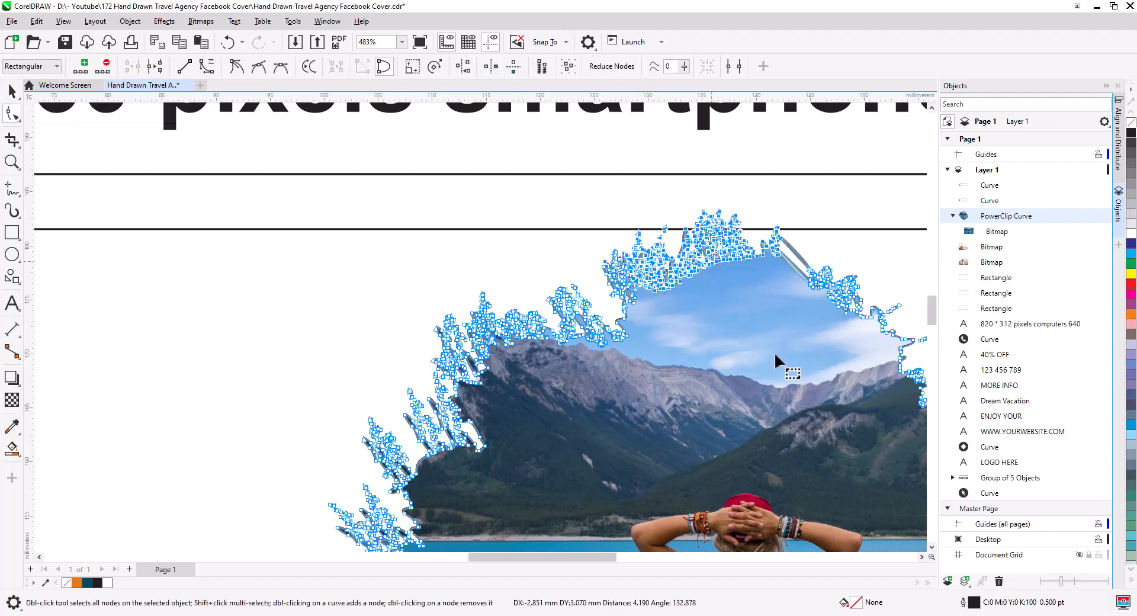
Step: Remove the outline from the splatter-shaped kayak photo and select the shape again
left_click(12, 92)
scroll(508, 394, "down", 3)
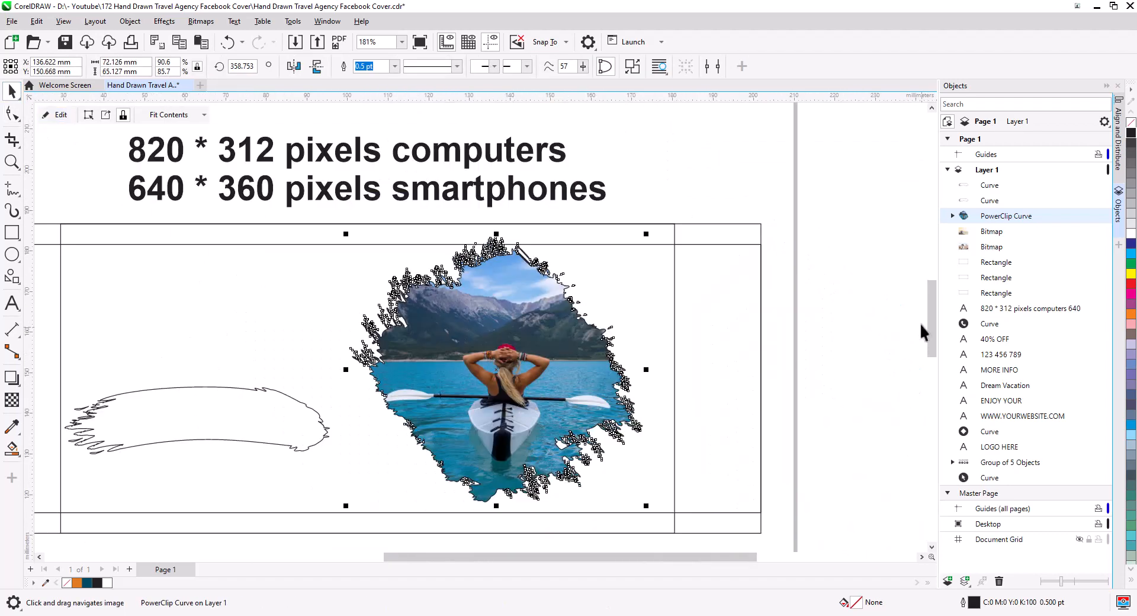
left_click(862, 289)
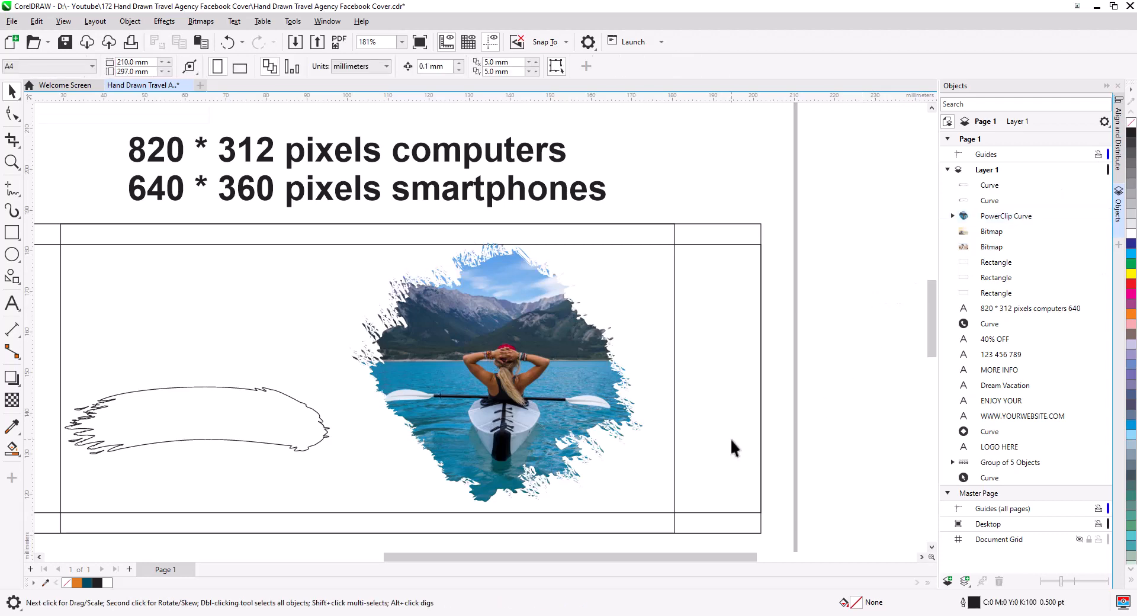
left_click(542, 452)
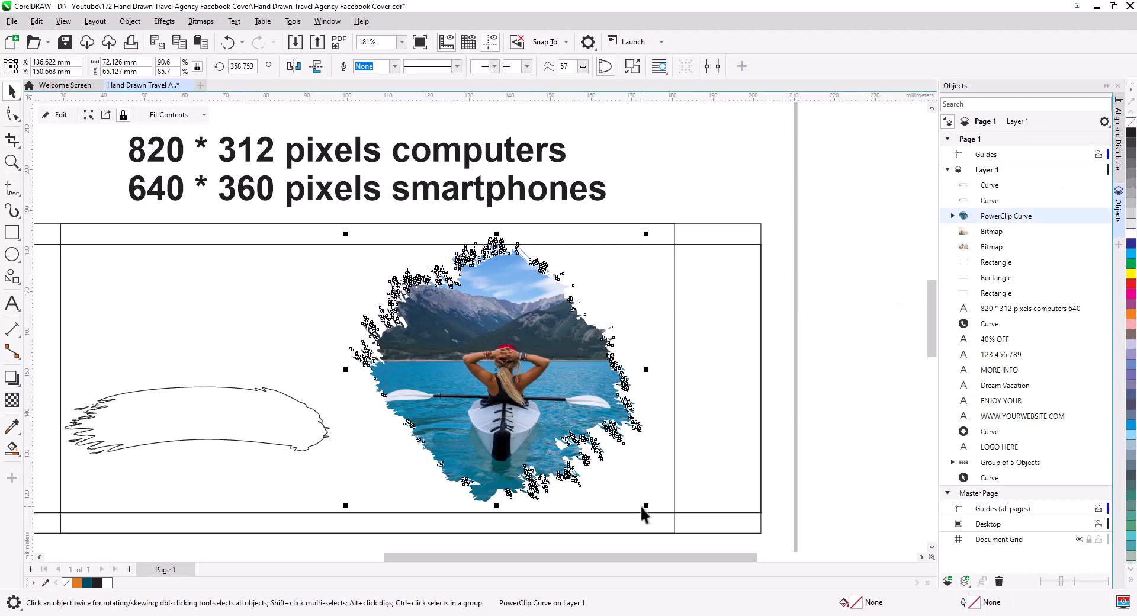
Step: Enlarge the splatter-shaped kayak photo proportionally to about 75.9 × 68.5 mm and deselect it
left_click_drag(647, 505, 661, 519)
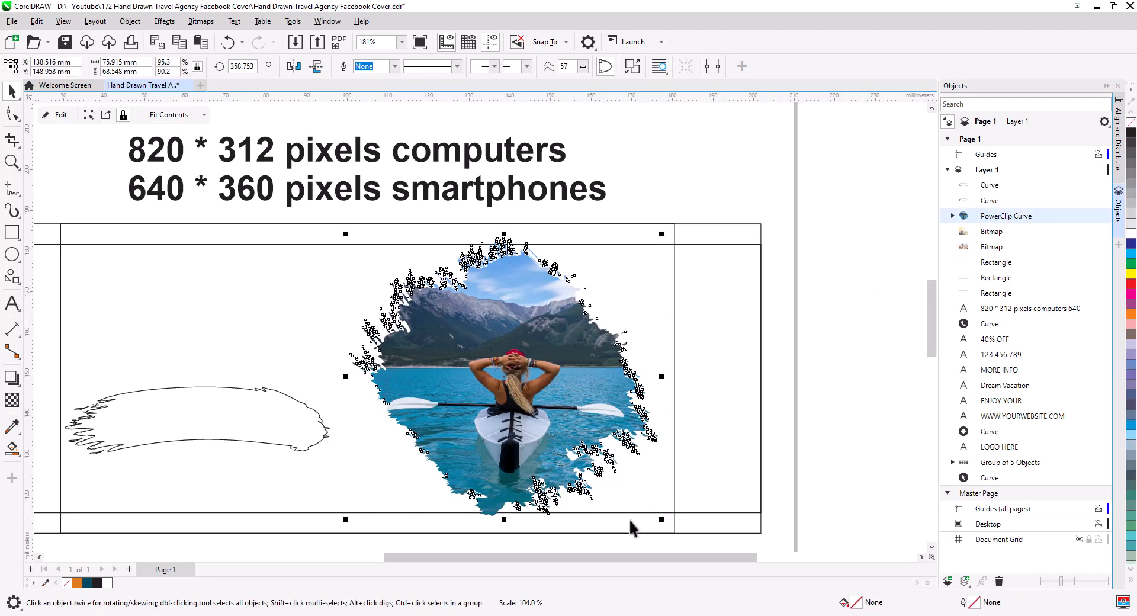
left_click(804, 388)
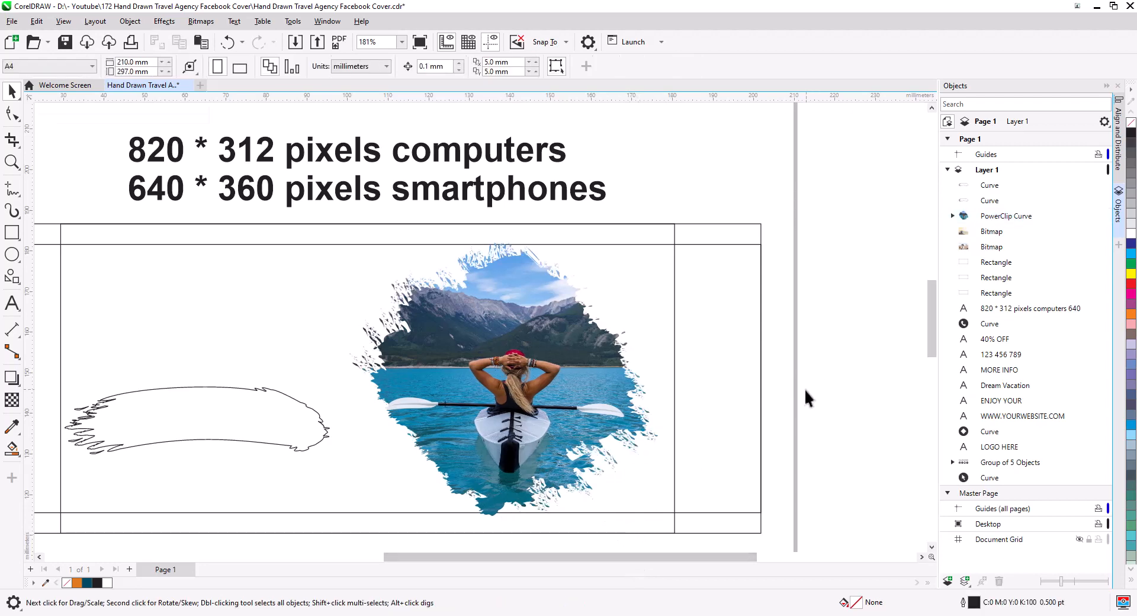
Step: Fill the brush banner inside the cover with dark teal (#004B62) and remove its outline
mouse_move(711, 442)
left_mouse_down()
mouse_move(850, 407)
mouse_move(748, 436)
left_mouse_up()
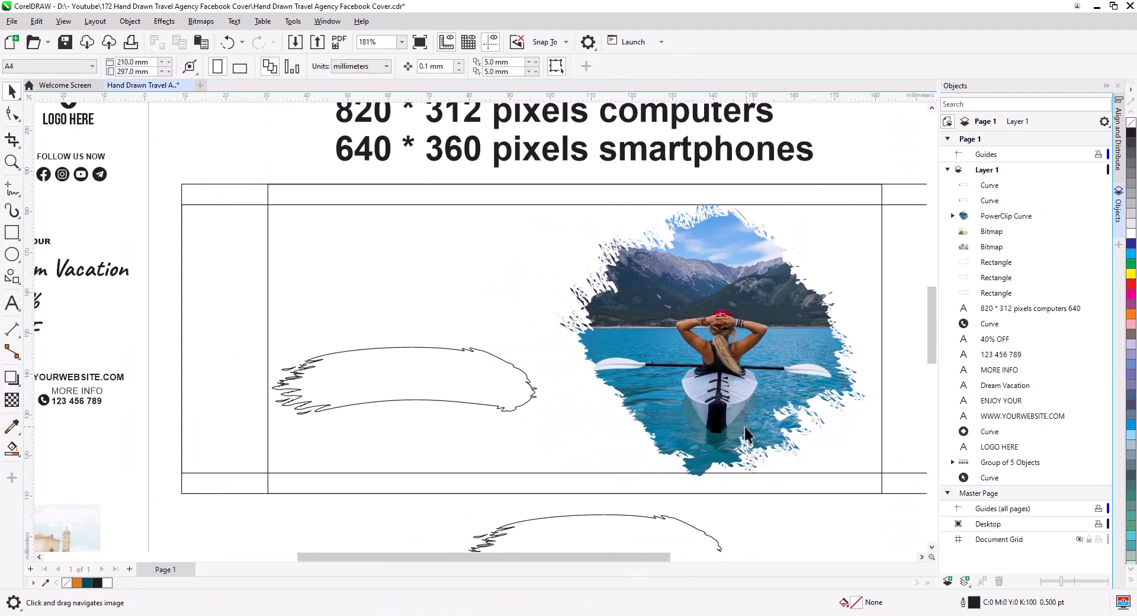
left_click(481, 381)
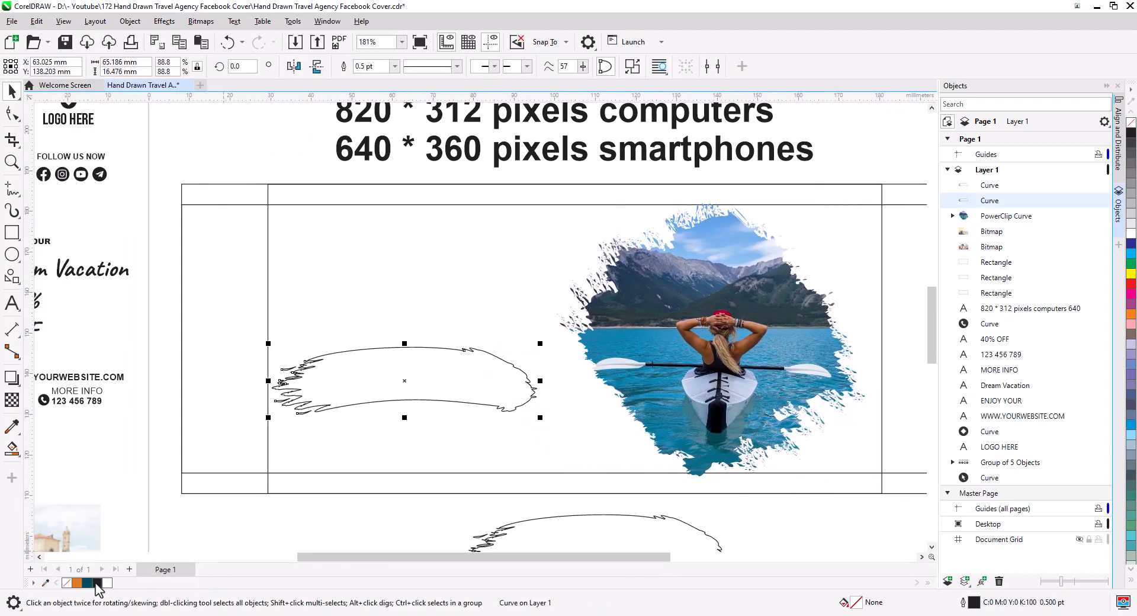
left_click(88, 583)
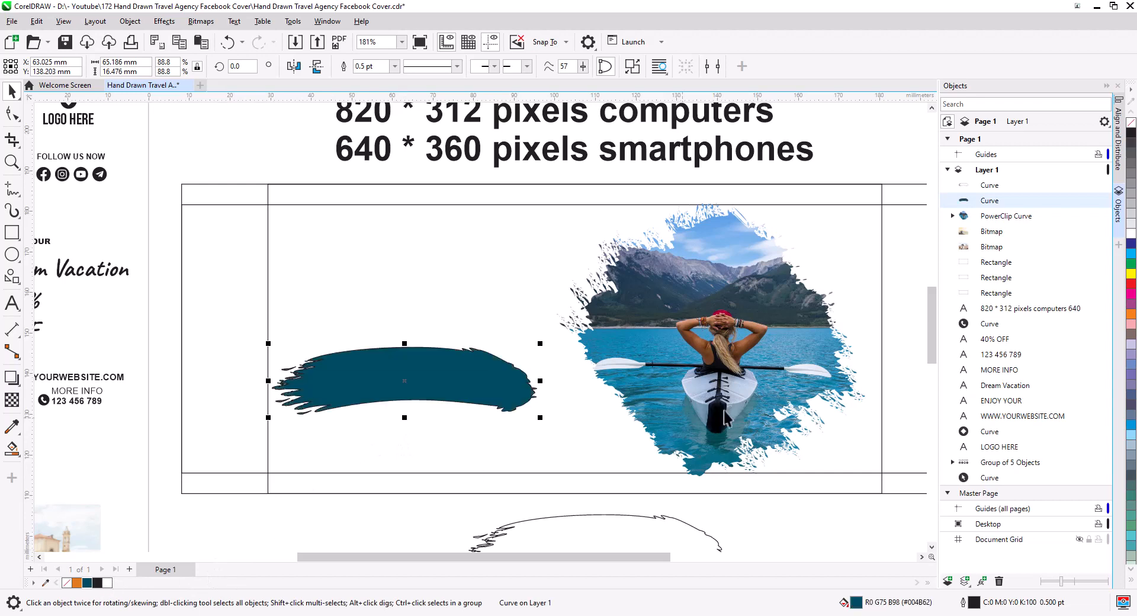
right_click(1131, 122)
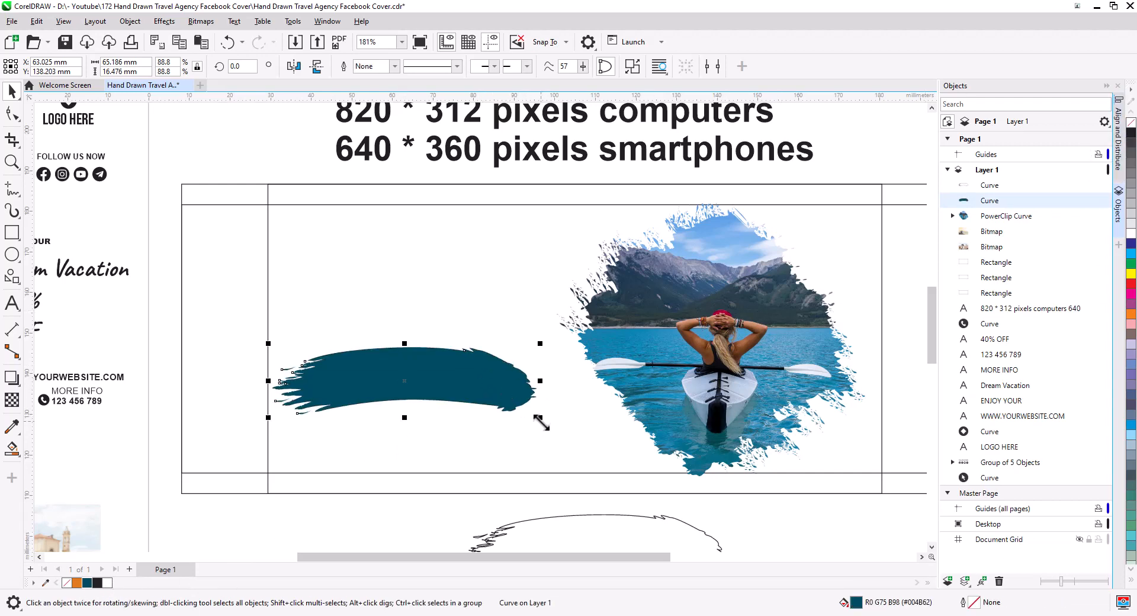
Step: Enlarge the teal brush banner to about 74.7 × 21.9 mm and position it beside the kayak photo
mouse_move(542, 420)
left_mouse_down()
mouse_move(558, 431)
mouse_move(534, 421)
left_mouse_up()
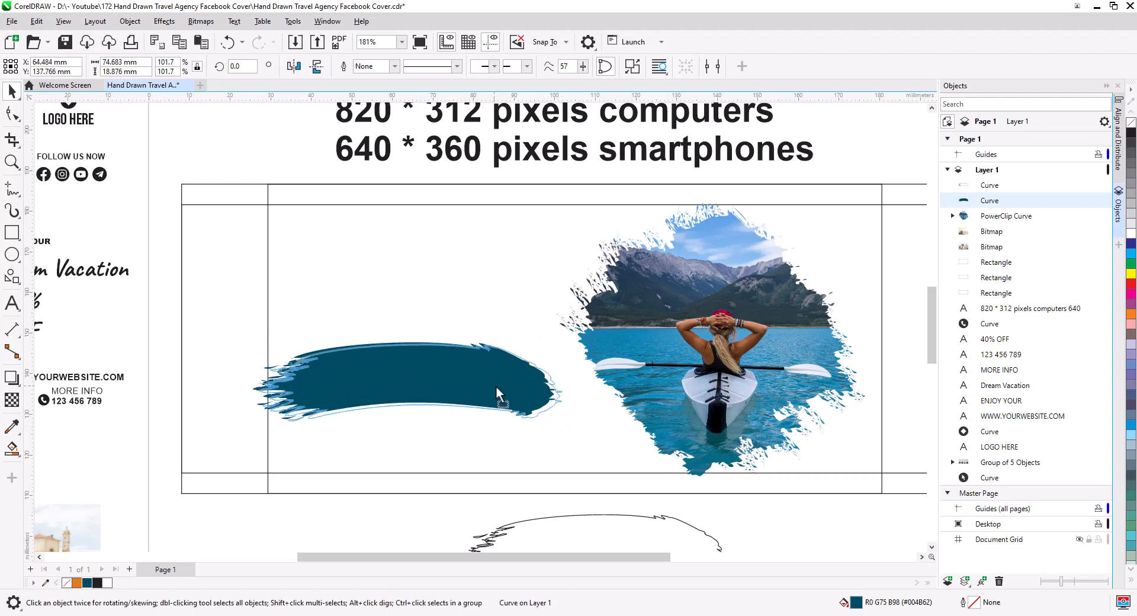
left_click_drag(495, 386, 495, 386)
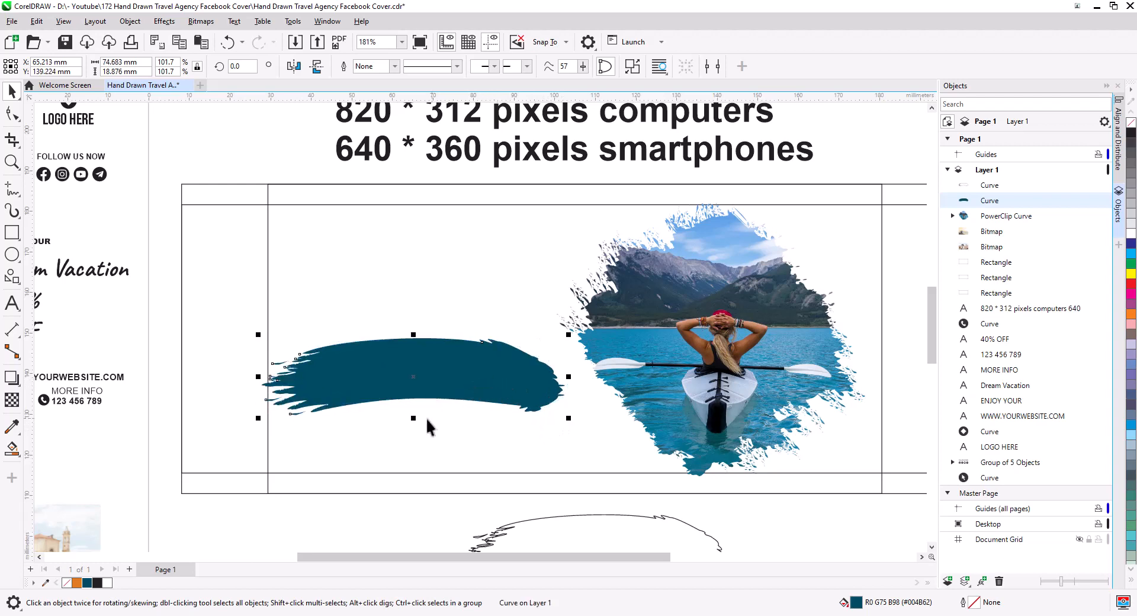
left_click_drag(413, 418, 413, 430)
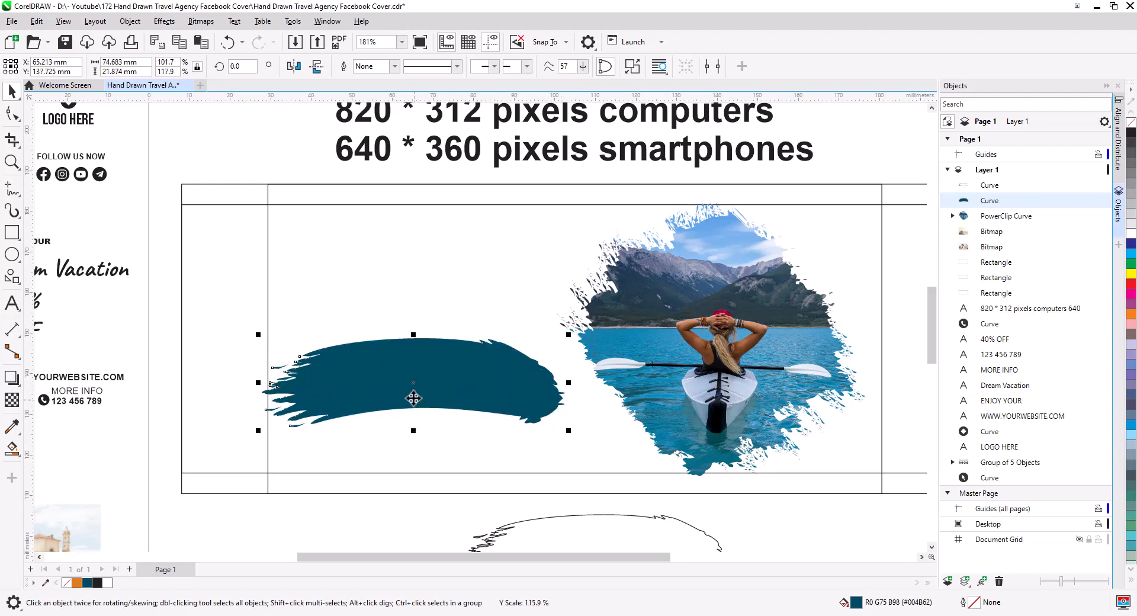
left_click_drag(400, 385, 403, 379)
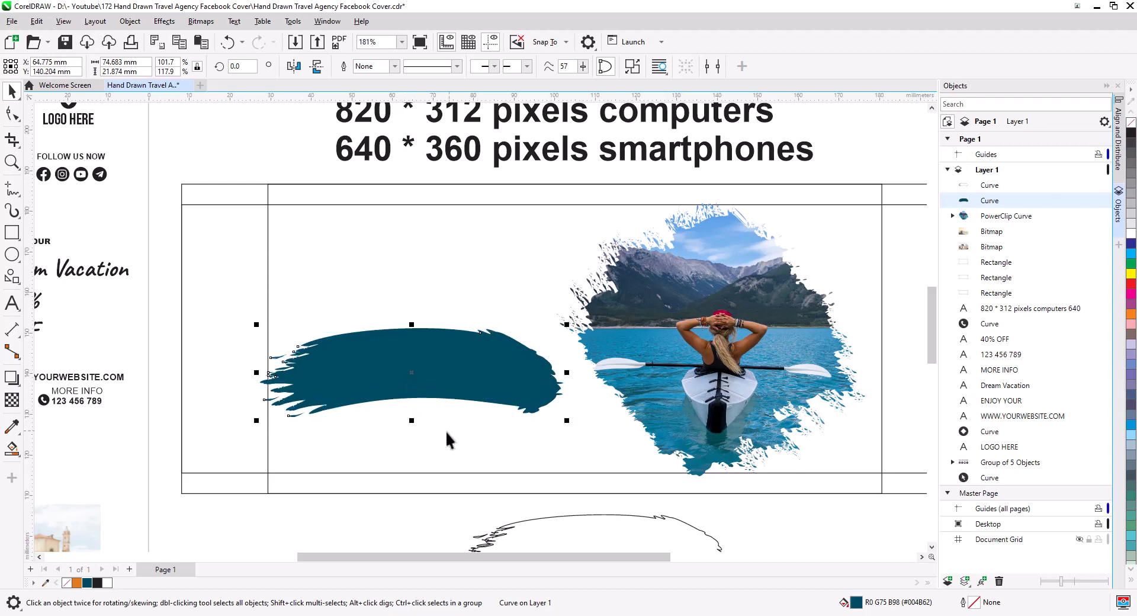
Step: Move the ENJOY YOUR and Dream Vacation texts above the teal banner and bring them to the front of the layer
mouse_move(197, 268)
left_mouse_down()
mouse_move(261, 286)
mouse_move(236, 284)
left_mouse_up()
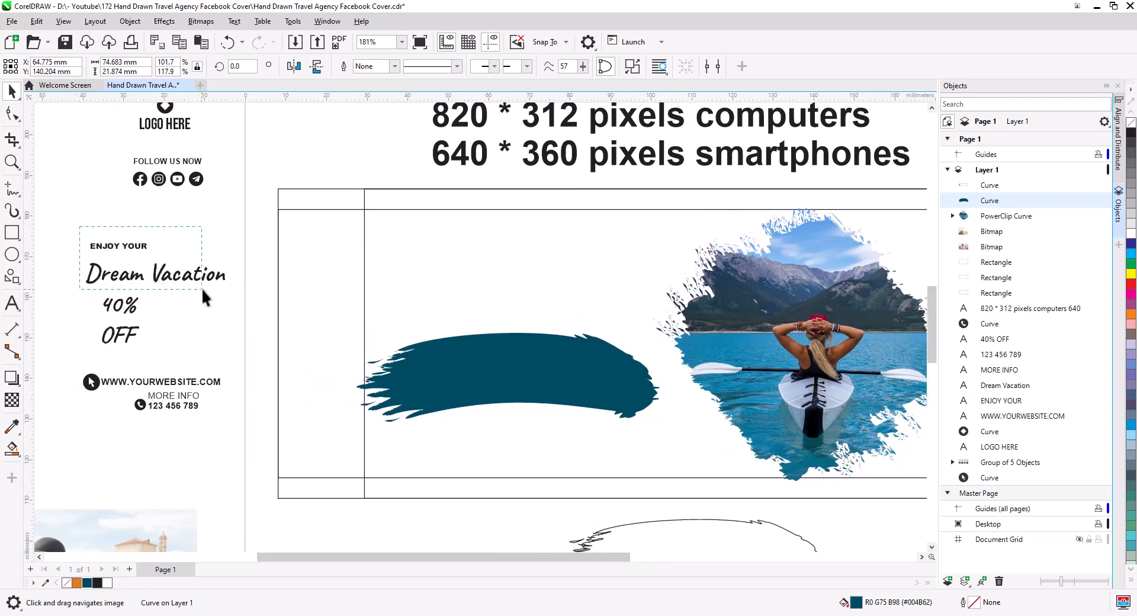
left_click_drag(201, 282, 517, 299)
key("ctrl+Home")
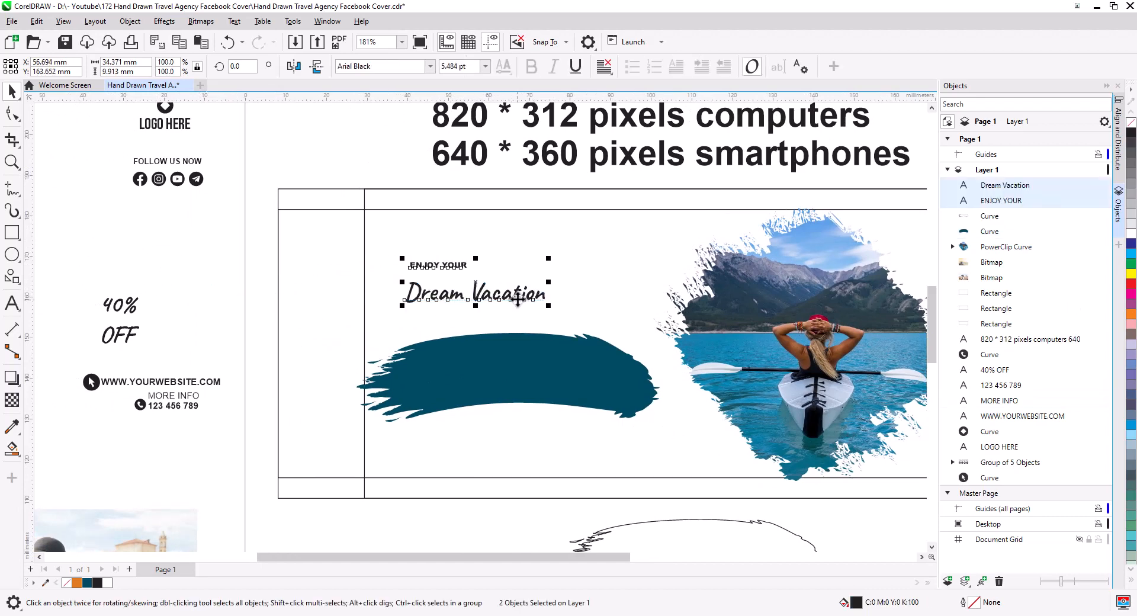
key("Escape")
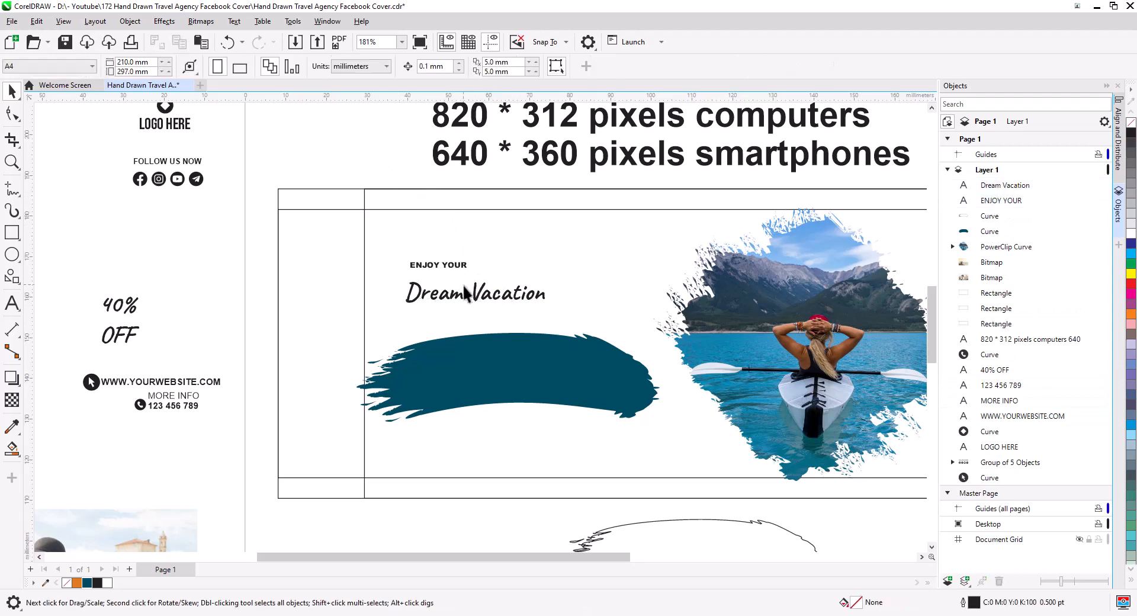
Step: Split Dream Vacation onto two lines and break it apart into two separate text objects
double_click(469, 292)
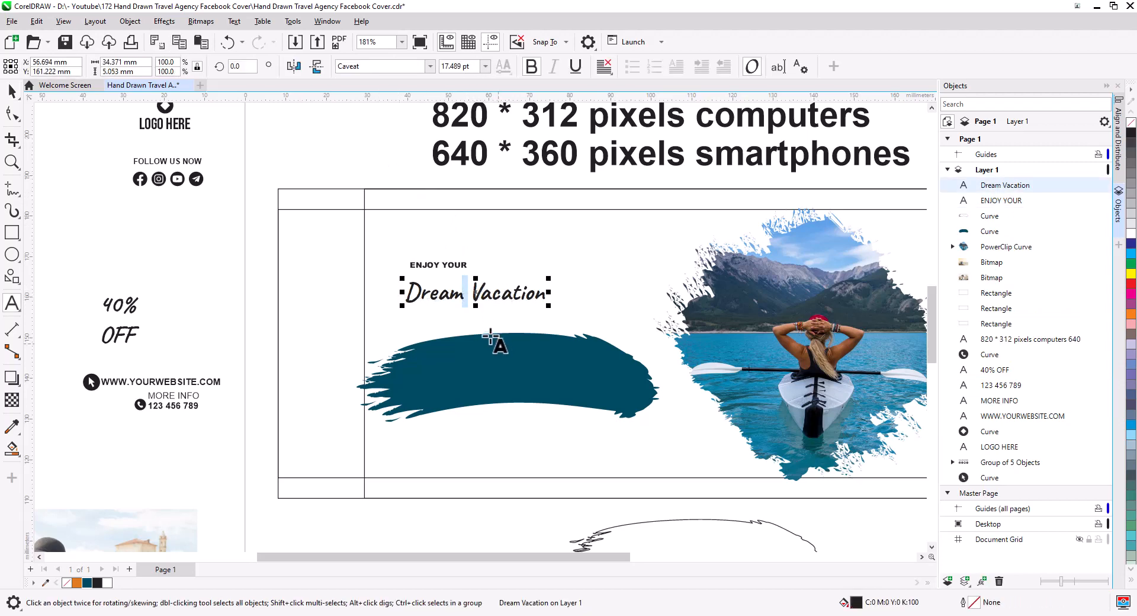
key("Return")
left_click(12, 91)
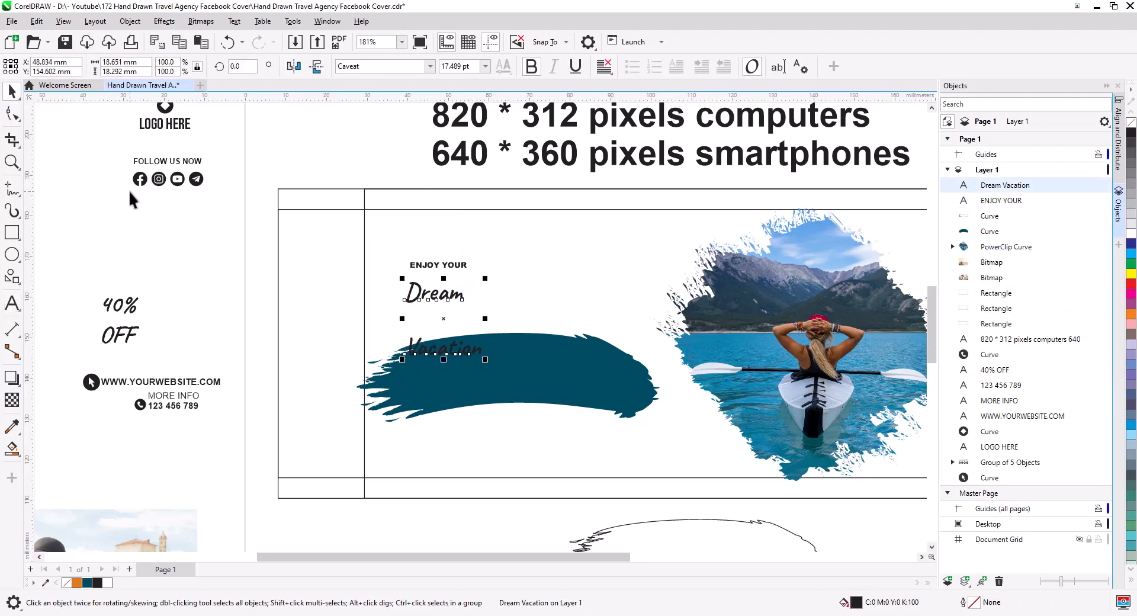
key("ctrl+k")
Step: Colour Dream orange and Vacation white, and enlarge Vacation to about 52.9 × 13.8 mm on the teal banner
left_click(77, 582)
key("Tab")
left_click(107, 582)
mouse_move(445, 348)
left_mouse_down()
mouse_move(460, 376)
mouse_move(553, 350)
mouse_move(635, 340)
mouse_move(638, 354)
left_mouse_up()
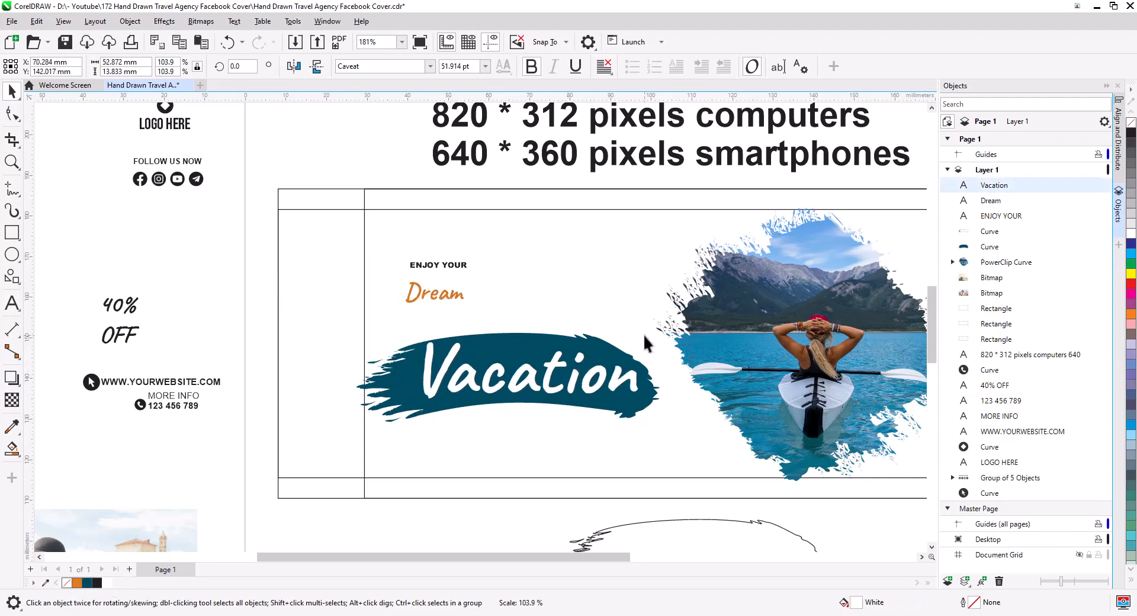
Step: Enlarge the orange word Dream to about 44.5 × 15.6 mm and place it directly above Vacation
left_click(435, 294)
left_click_drag(468, 307, 587, 345)
left_click_drag(535, 327, 531, 325)
left_click_drag(571, 275, 590, 268)
Step: Place an enlarged ENJOY YOUR just above the lowercase letters of Dream and colour it dark teal
left_click_drag(451, 266, 510, 284)
left_click(89, 582)
left_click(252, 468)
Step: Convert the word Dream to curves and delete the nodes along the inner and outer right side of the D
left_click(457, 347)
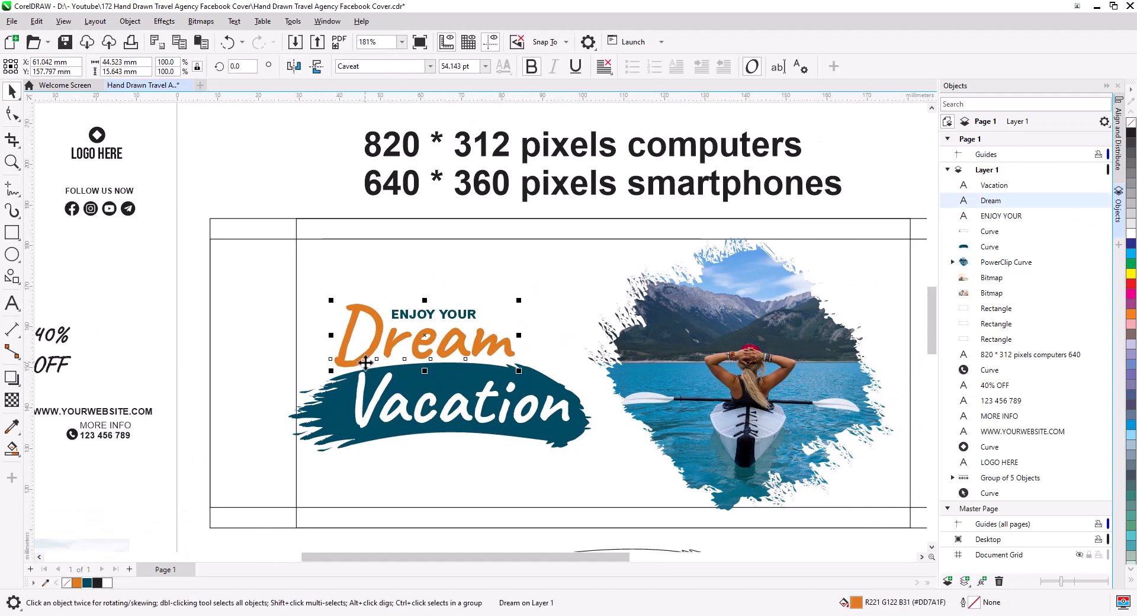
scroll(457, 346, "up", 3)
key("F10")
left_click_drag(290, 294, 388, 331)
key("Delete")
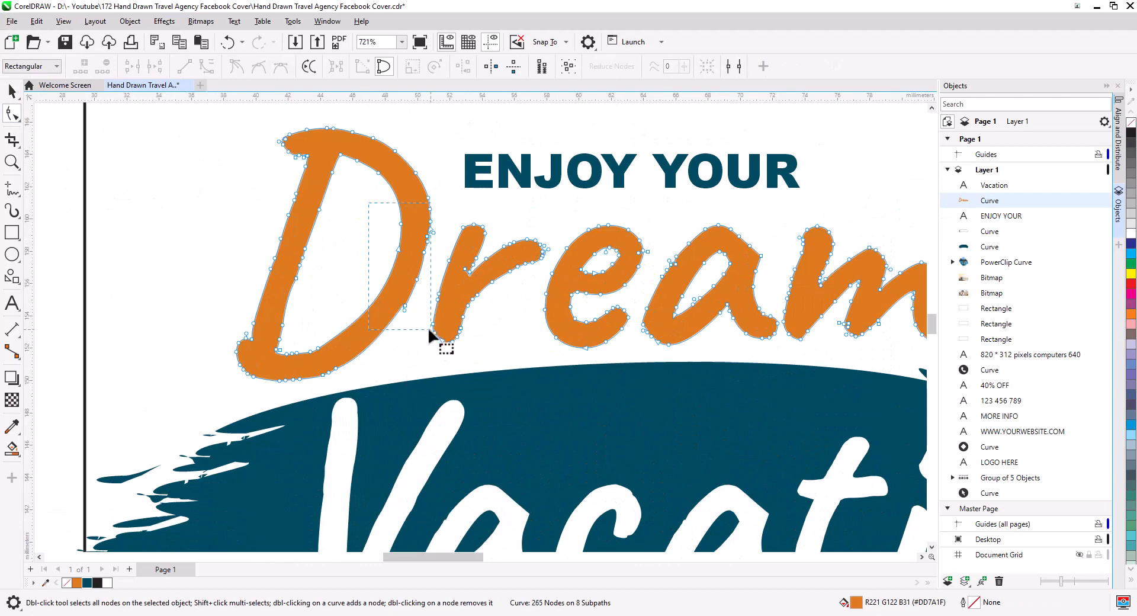
scroll(325, 386, "down", 2)
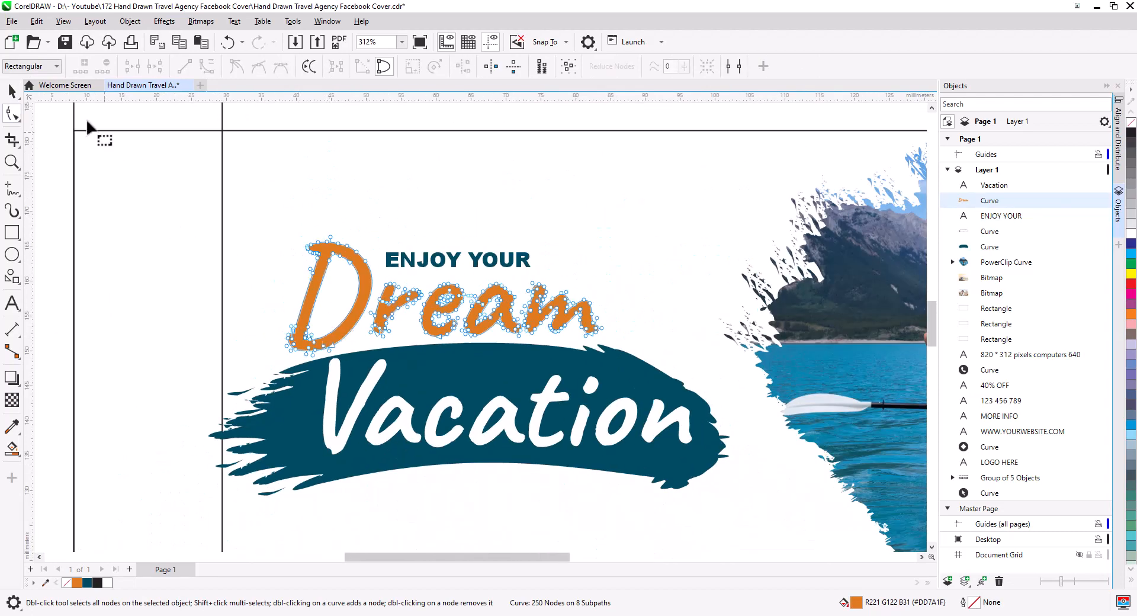
Step: Move the ENJOY YOUR text slightly down toward the word Dream
left_click(12, 91)
scroll(355, 290, "up", 1)
left_click_drag(351, 261, 351, 269)
scroll(365, 328, "down", 2)
Step: Select the whole headline with its teal banner and rotate it slightly counterclockwise
left_click(176, 315)
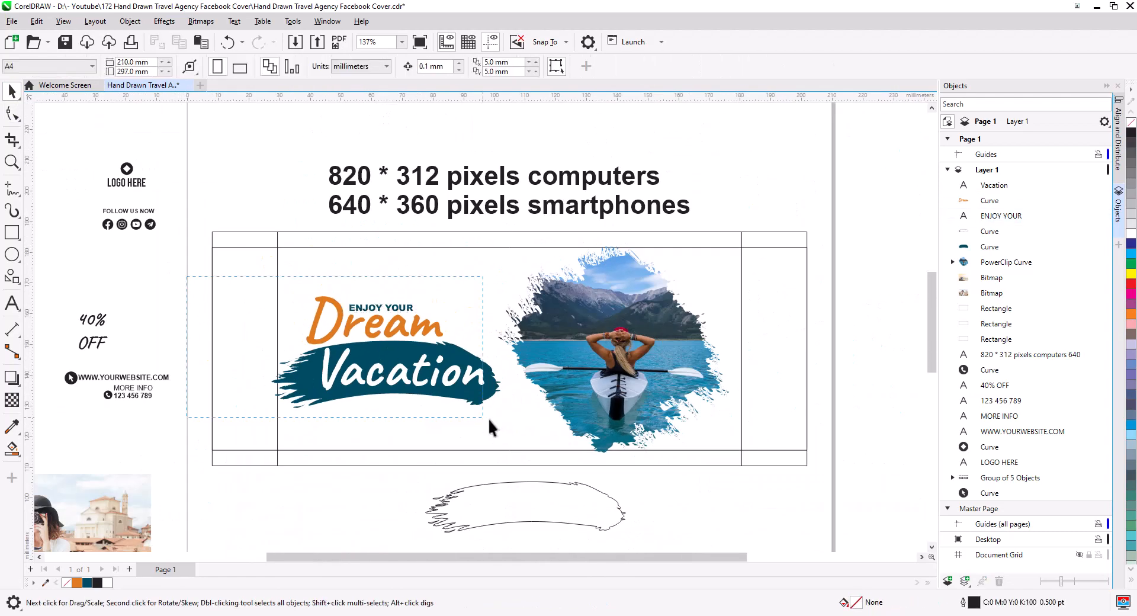
left_click_drag(489, 420, 515, 428)
left_click(477, 385)
mouse_move(508, 414)
left_mouse_down()
mouse_move(515, 395)
mouse_move(471, 396)
left_mouse_up()
left_click(357, 486)
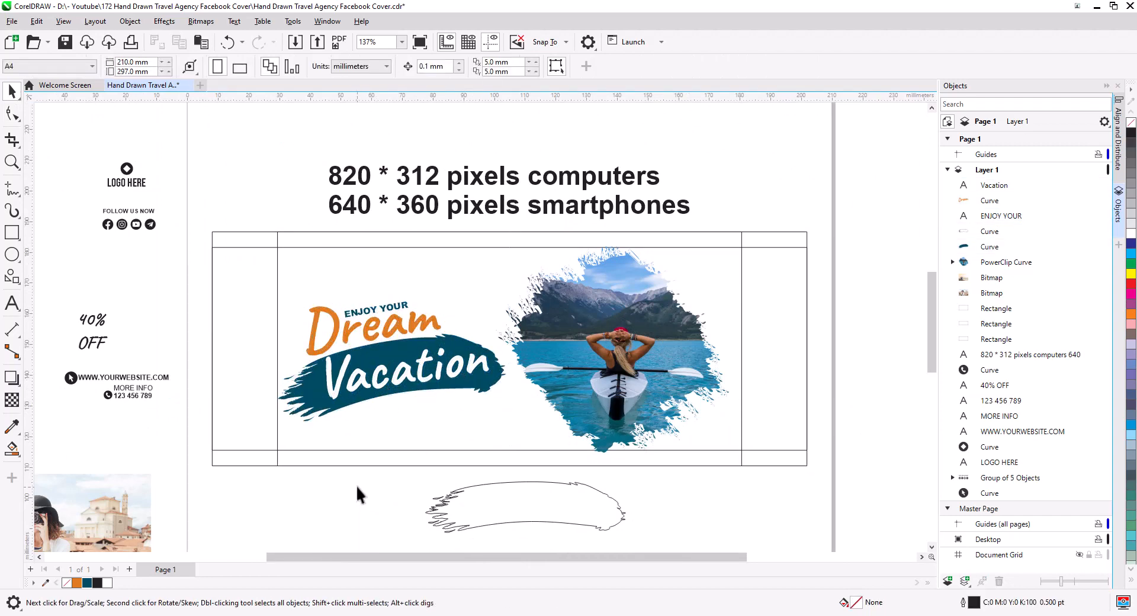
Step: Enlarge the splatter-shaped kayak photo slightly and centre it vertically on the large cover rectangle
left_click(663, 388)
left_click_drag(735, 456, 747, 466)
left_click(776, 232, "shift")
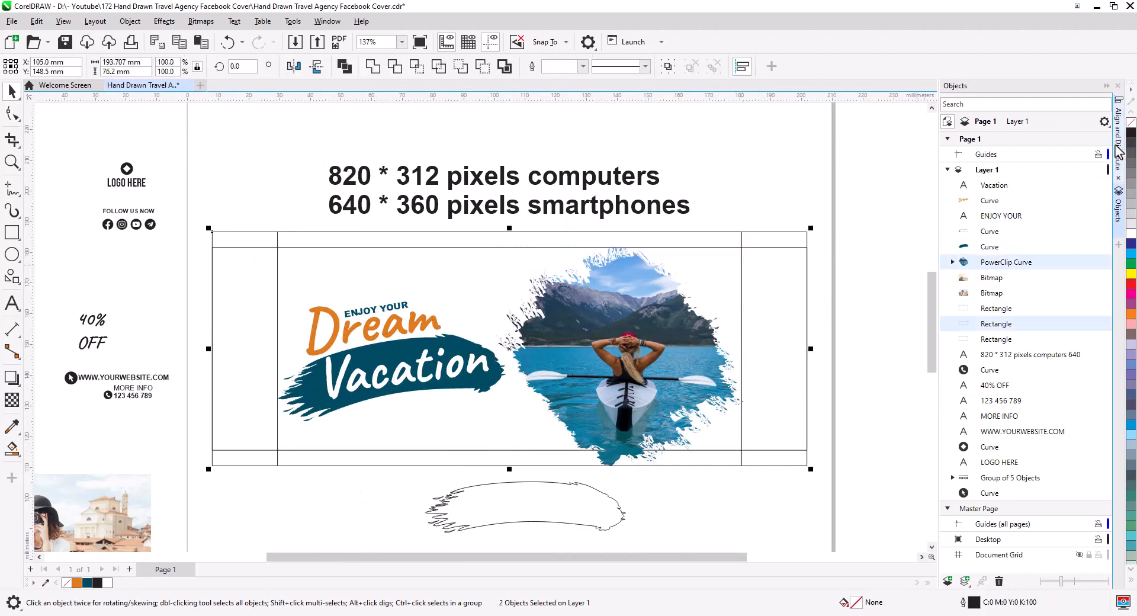
left_click(1118, 147)
left_click(1036, 119)
left_click(868, 237)
Step: Shift the kayak photo and the headline with its banner slightly to the right within the cover
left_click(679, 347)
left_click_drag(679, 348, 687, 347)
left_click(516, 417)
left_click(440, 391)
left_click_drag(234, 214, 516, 432)
left_click_drag(388, 364, 396, 366)
left_click(409, 512)
Step: Flatten the outlined brush stroke below the cover to about 65.2 × 10.4 mm and move it to the right
left_click(525, 482)
mouse_move(526, 478)
left_mouse_down()
mouse_move(527, 517)
mouse_move(582, 492)
mouse_move(604, 527)
mouse_move(604, 518)
left_mouse_up()
left_click(582, 491)
key("ctrl+z")
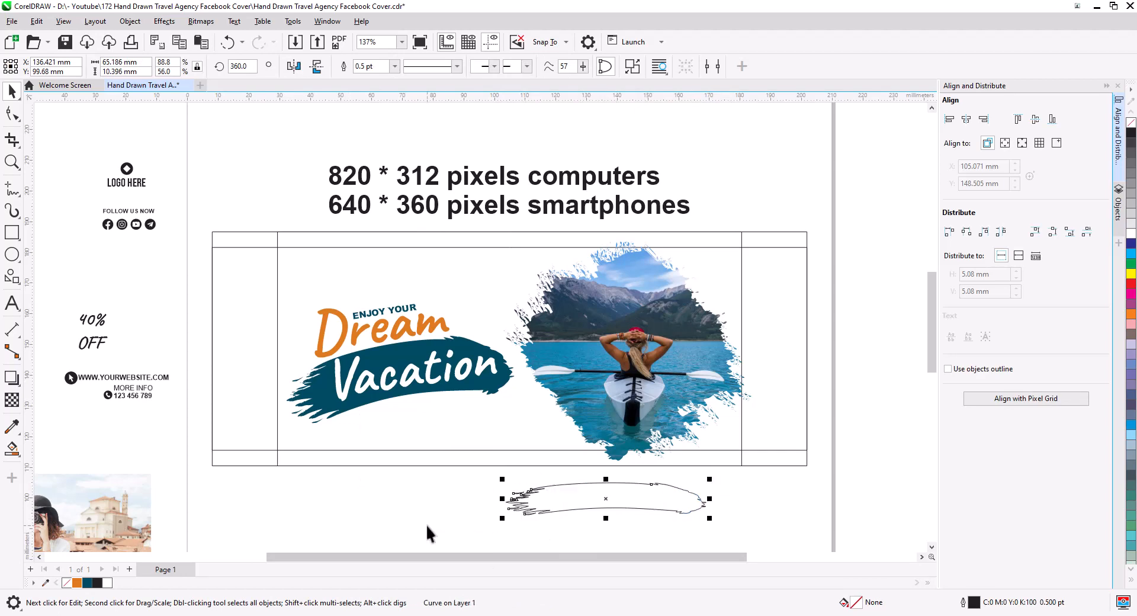
Step: Fill the flattened brush stroke with orange (#DD7A1F) and remove its outline
left_click(77, 583)
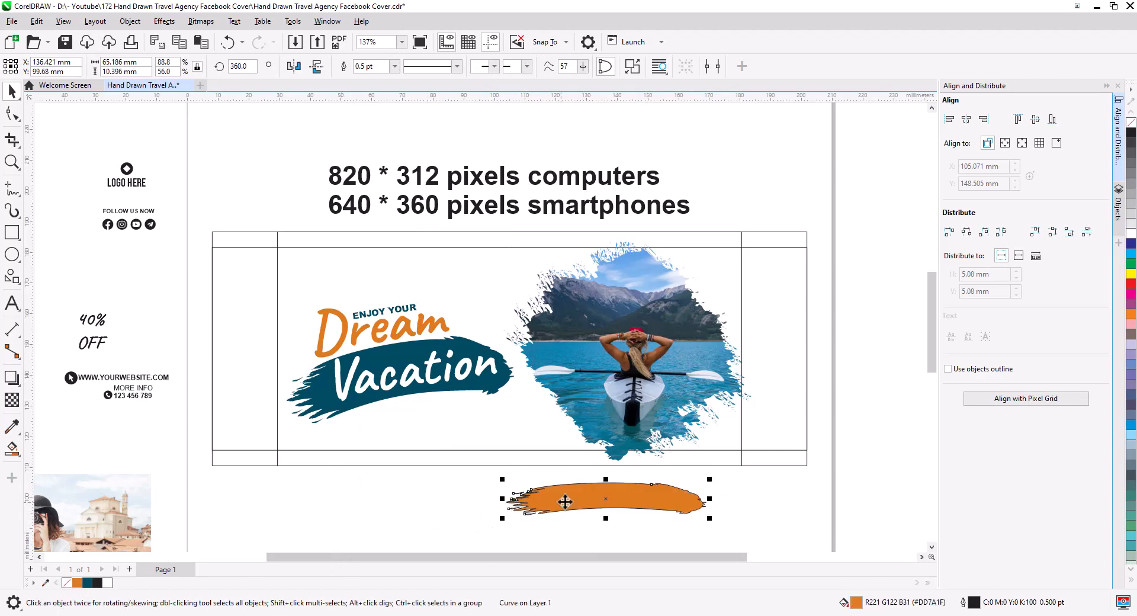
left_click(648, 493)
right_click(1131, 126)
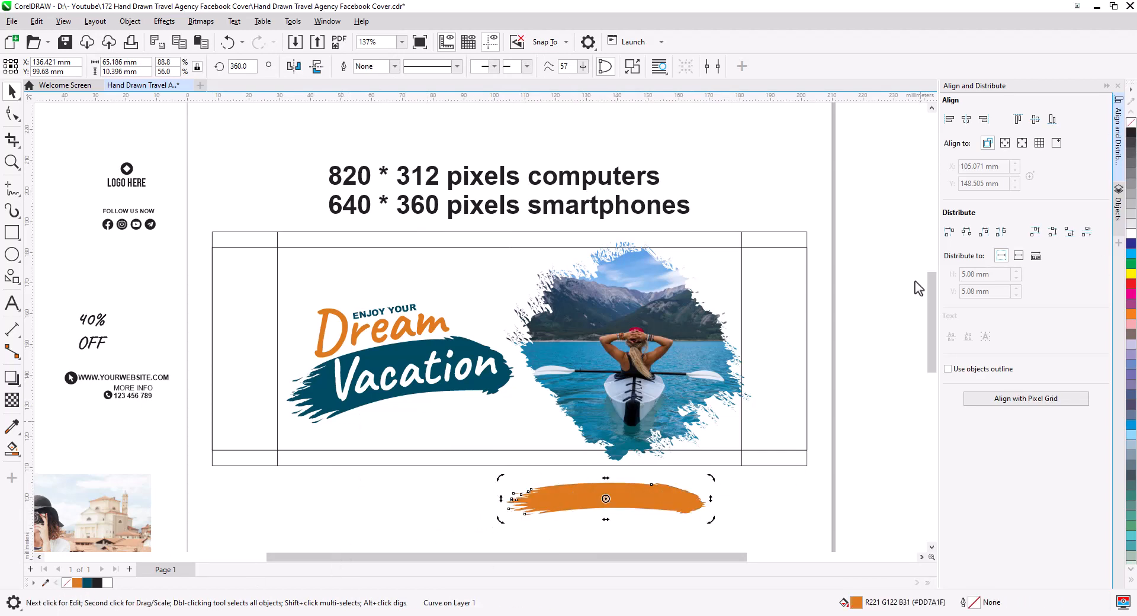
Step: Shorten the orange brush stroke and rotate it to a steep diagonal crossing the cover's bottom edge
left_click(642, 498)
left_click(693, 504)
mouse_move(713, 520)
left_mouse_down()
mouse_move(559, 545)
mouse_move(637, 528)
mouse_move(594, 528)
mouse_move(605, 515)
left_mouse_up()
mouse_move(500, 482)
left_mouse_down()
mouse_move(546, 475)
mouse_move(533, 478)
left_mouse_up()
Step: Copy the orange stroke to the cover's right edge and adjust its size and angle
left_click_drag(579, 498, 853, 465)
right_click(853, 465)
left_click(803, 432)
left_click_drag(792, 416, 841, 457)
Step: Copy the orange stroke to the cover's top edge between headline and photo, and change its slant
left_click_drag(840, 447, 554, 318)
left_click(595, 345)
left_click_drag(490, 202, 605, 412)
mouse_move(580, 365)
left_mouse_down()
mouse_move(500, 270)
mouse_move(468, 258)
left_mouse_up()
Step: Move the pixel-size note text off the artwork to the right of the page
left_click(410, 179)
left_click_drag(355, 177, 909, 178)
left_click(594, 185)
Step: Copy the lower orange stroke up onto the kayak photo, fill it grey and enlarge it
left_click_drag(566, 485, 552, 358)
right_click(552, 358)
left_click(1132, 193)
left_click_drag(603, 453, 622, 443)
Step: Duplicate the grey stroke, adjust its size and angle, and place it diagonally along the photo's right side
mouse_move(571, 381)
left_mouse_down()
mouse_move(615, 342)
mouse_move(570, 349)
left_mouse_up()
right_click(571, 349)
mouse_move(612, 269)
left_mouse_down()
mouse_move(673, 221)
mouse_move(706, 148)
left_mouse_up()
mouse_move(640, 307)
left_mouse_down()
mouse_move(632, 406)
mouse_move(788, 387)
left_mouse_up()
Step: Nudge the orange stroke at the cover's right edge up slightly and bring the kayak photo in front of the strokes
left_click(610, 389)
left_click(851, 453)
left_click_drag(851, 453, 847, 443)
left_click(704, 409)
key("shift+Page_Up")
Step: Recolour both grey brush strokes around the kayak photo with a lighter grey
left_click(762, 379)
left_click(1131, 213)
left_click(676, 474)
left_click(1131, 214)
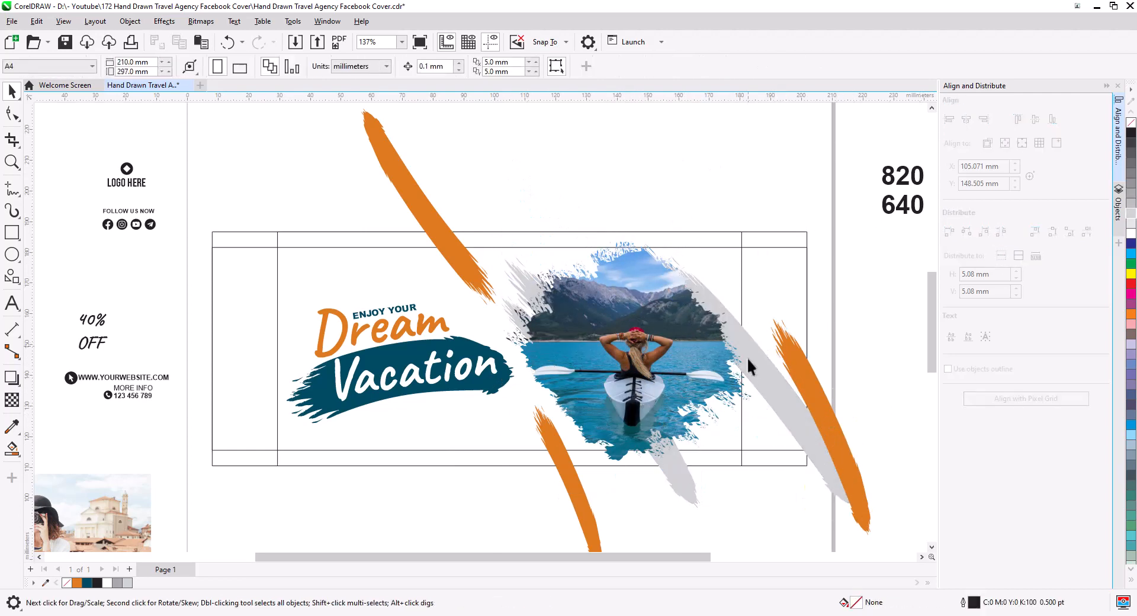
Step: Duplicate a grey stroke behind the photo and an orange stroke across the cover's left edge, keeping the photo in front
left_click_drag(748, 357, 653, 340)
left_click_drag(442, 240, 213, 335)
right_click(213, 335)
left_click(657, 391)
key("shift+Page_Up")
Step: Select all seven orange and grey brush strokes and PowerClip them inside the large cover rectangle
left_click(732, 454, "shift")
left_click(579, 517, "shift")
left_click(400, 177, "shift")
right_click(399, 178)
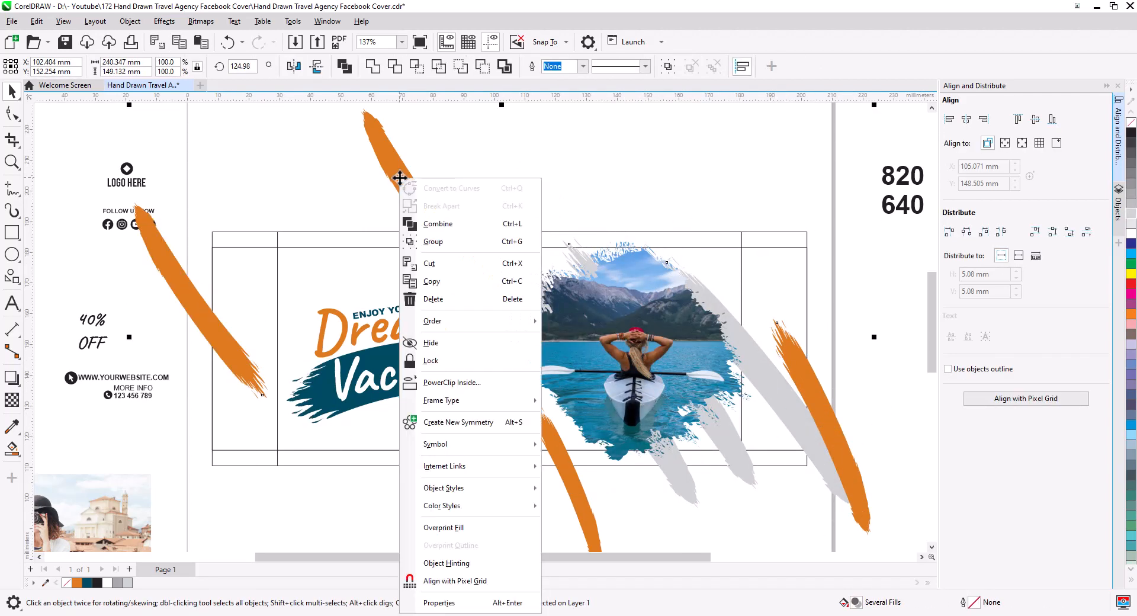
left_click(452, 382)
left_click(777, 240)
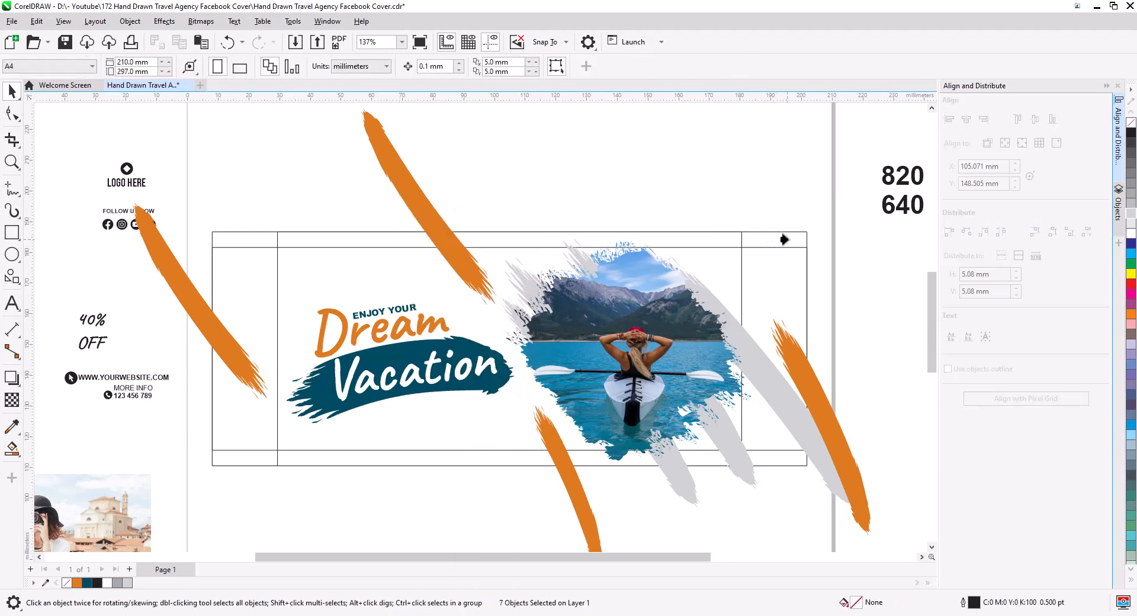
left_click(719, 177)
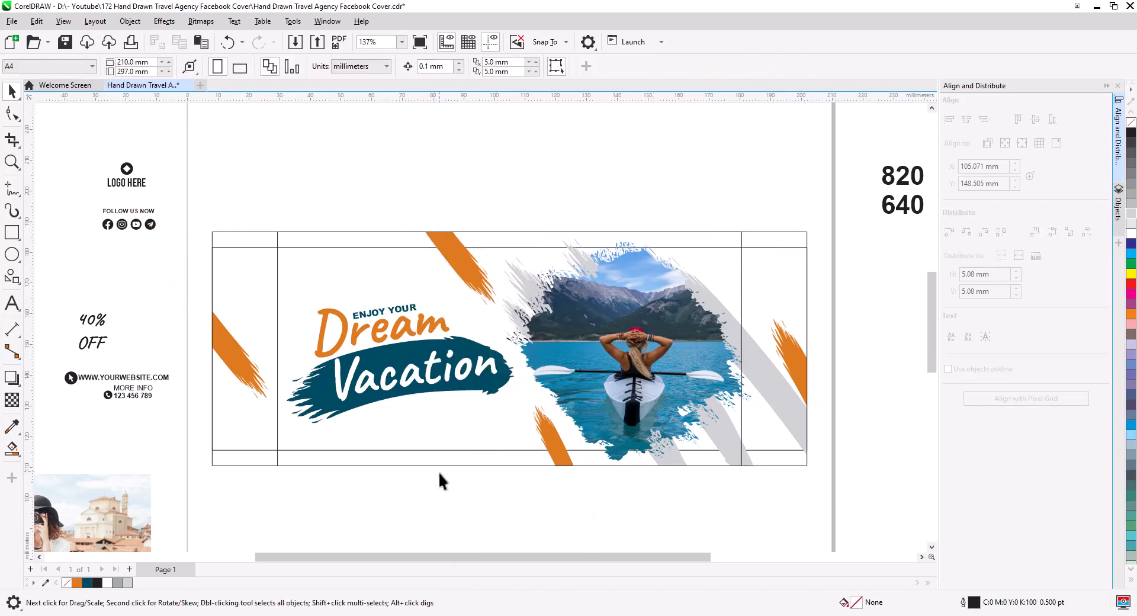
Step: Fill the large cover rectangle with 10% Black
scroll(377, 405, "up", 3)
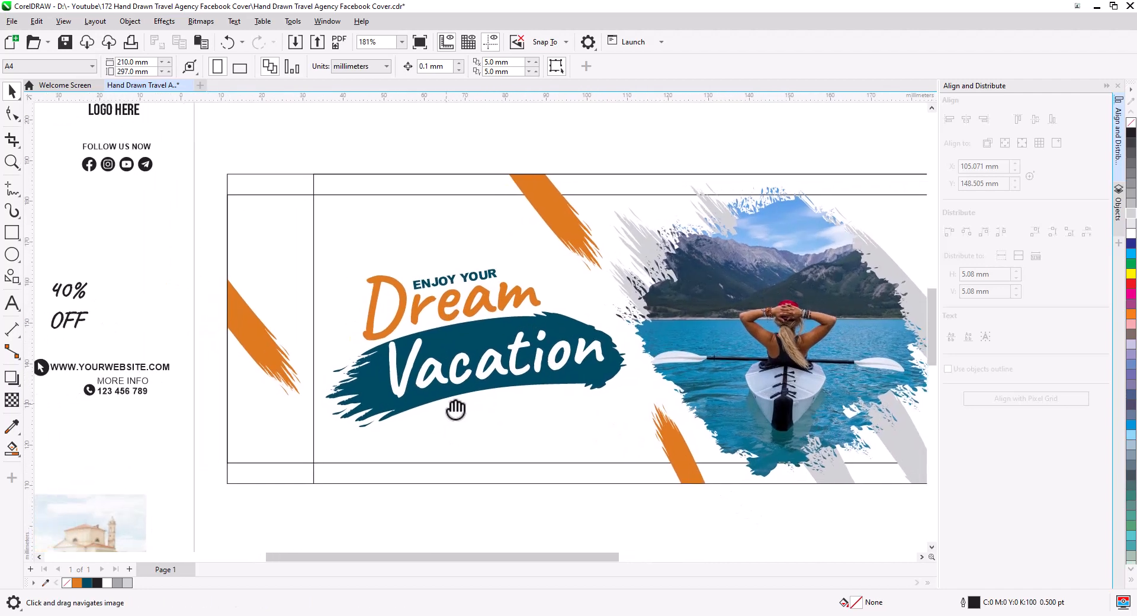
left_click(334, 202)
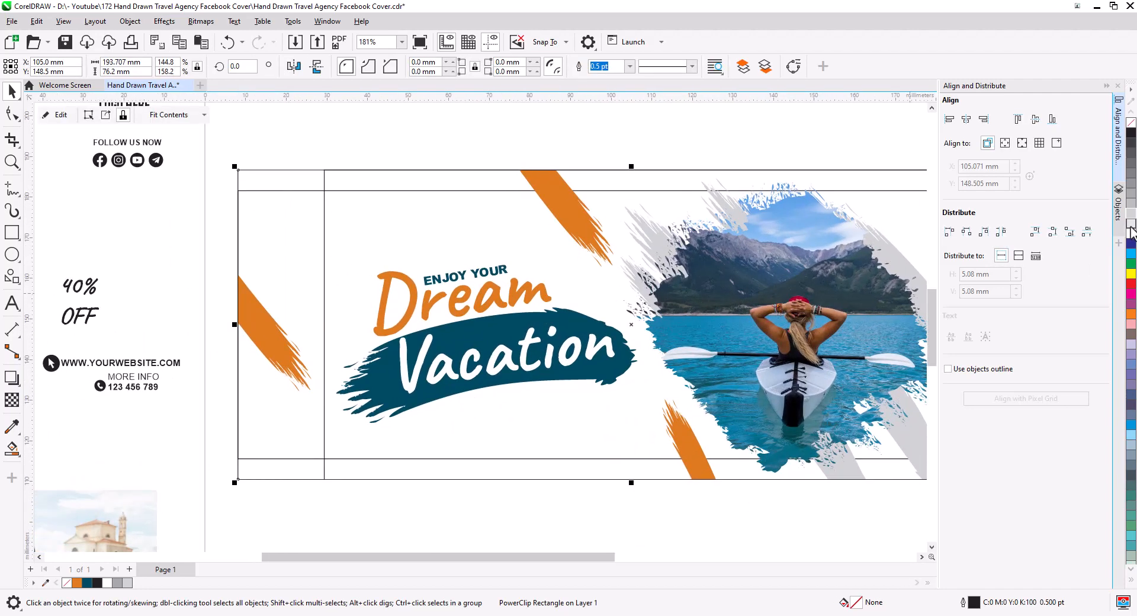
left_click(1131, 230)
left_click(819, 167)
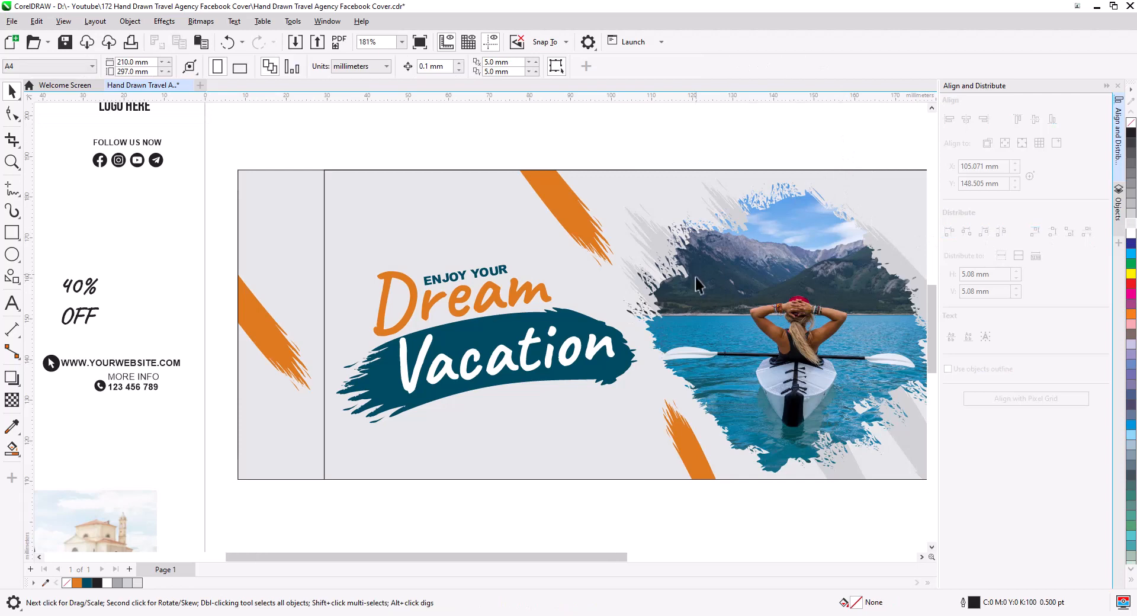
Step: Change the large cover rectangle's uniform fill to a lighter grey with CMYK values 5, 3, 3, 0
scroll(695, 278, "down", 1)
left_click_drag(754, 319, 611, 321)
left_click(827, 221)
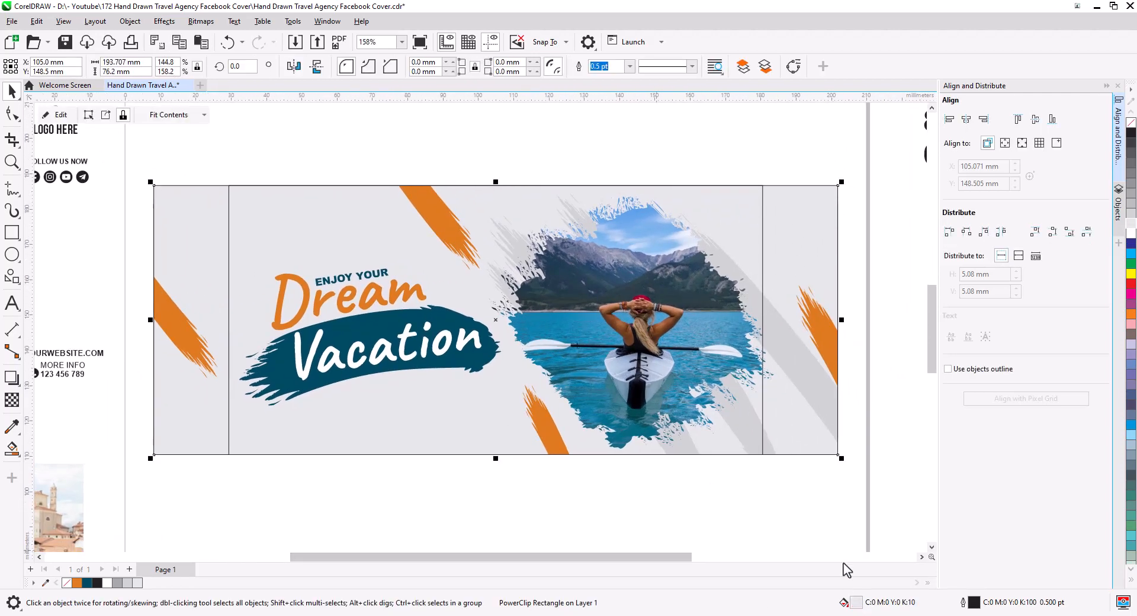
key("shift+F11")
left_click_drag(477, 144, 585, 216)
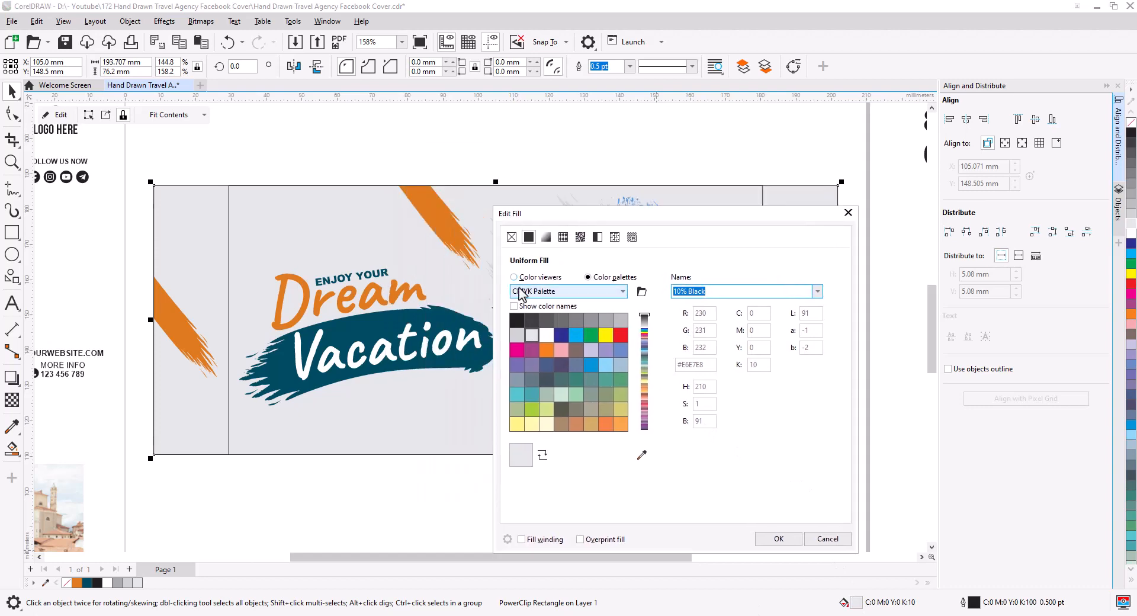
left_click(513, 277)
left_click(515, 314)
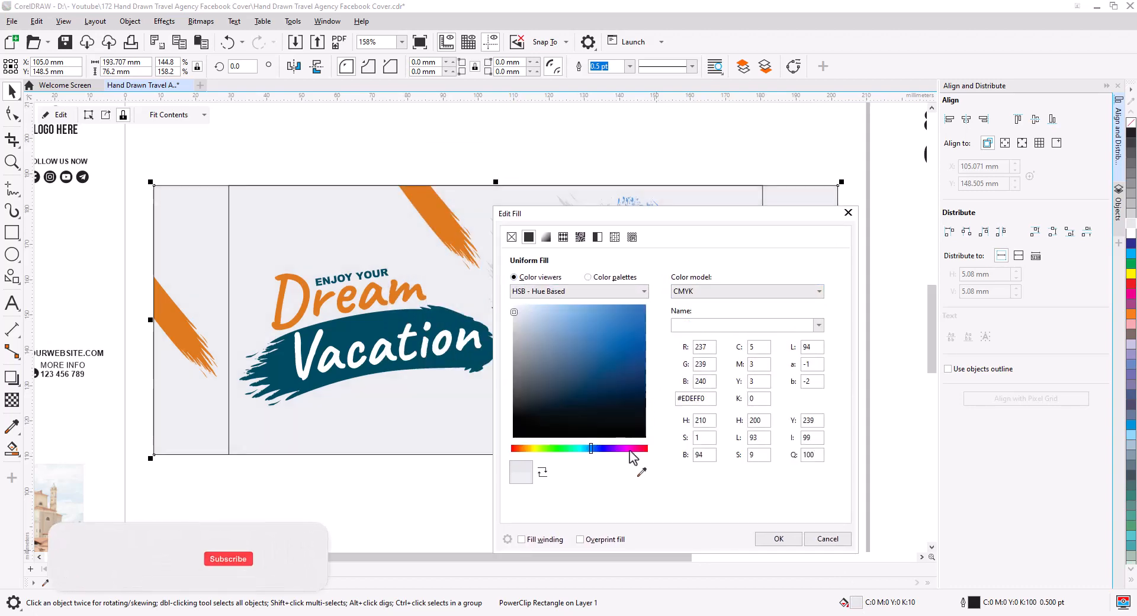
left_click(779, 538)
left_click(493, 494)
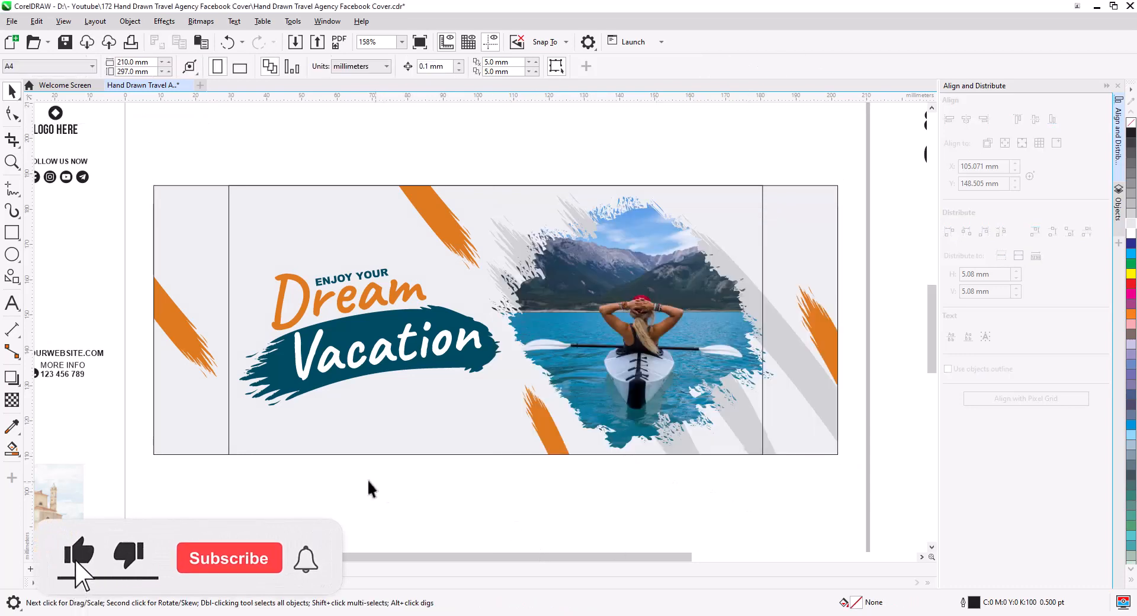
Step: Copy the MORE INFO phone block onto the cover, beneath the Vacation brush banner
left_click_drag(48, 330, 205, 327)
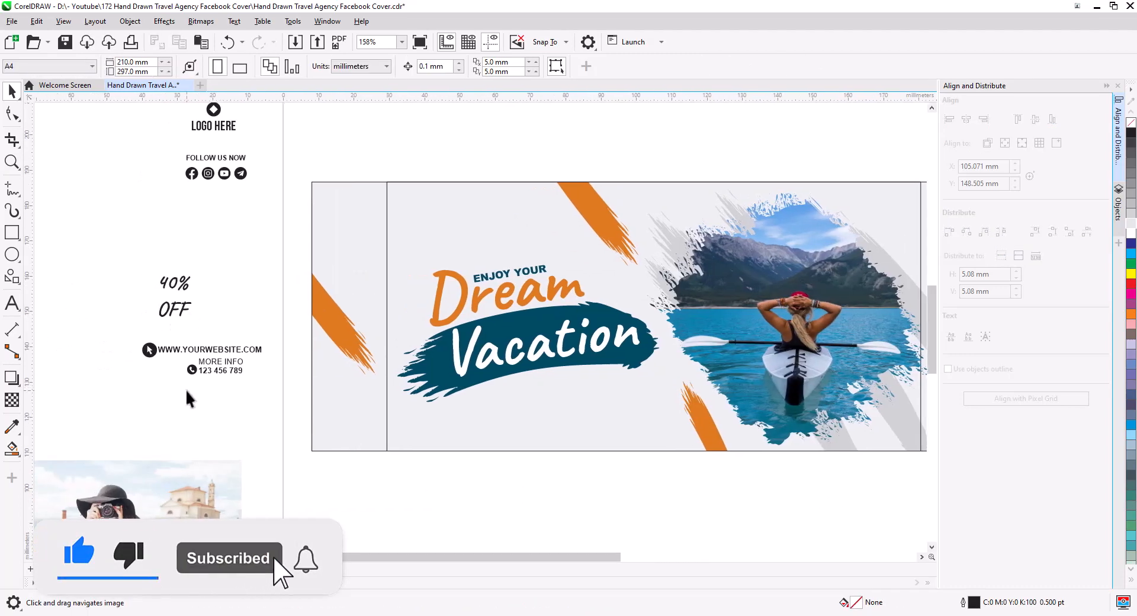
left_click_drag(230, 379, 614, 433)
scroll(485, 427, "up", 2)
left_click_drag(619, 369, 544, 381)
left_click(637, 498)
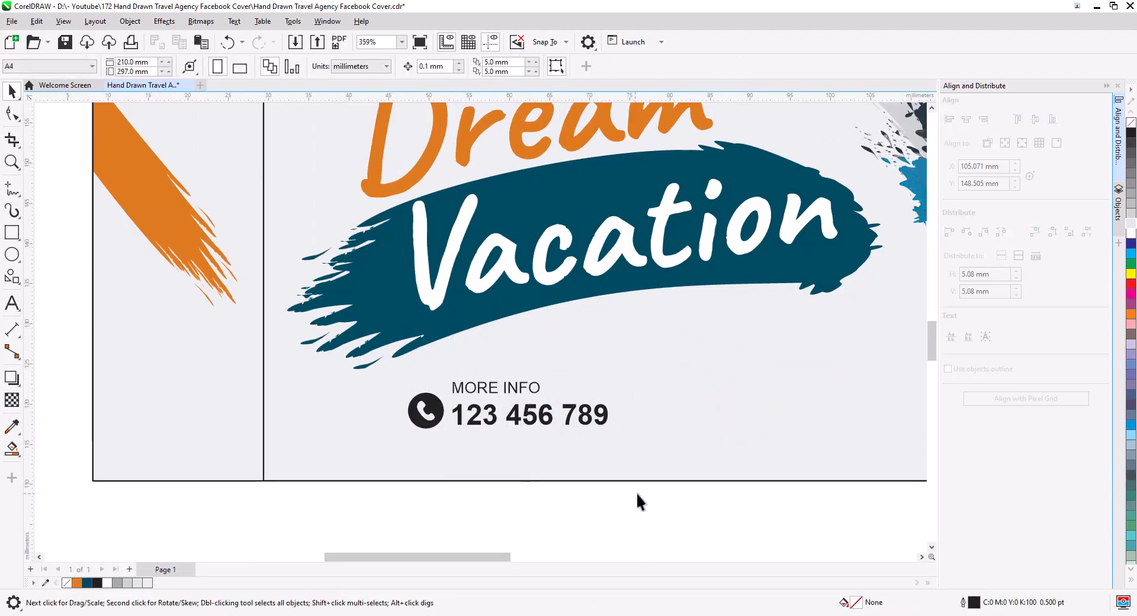
Step: Recolour the MORE INFO phone text dark teal and its phone icon orange, and enlarge the icon
left_click(87, 582)
left_click(426, 420)
left_click_drag(638, 497, 390, 374)
left_click(76, 583)
left_click_drag(637, 504, 380, 350)
left_click_drag(426, 409, 420, 413)
Step: Reposition the Vacation text on the brush banner and enlarge it to about 54.5 mm wide
left_click_drag(442, 287, 423, 299)
left_click_drag(823, 323, 840, 330)
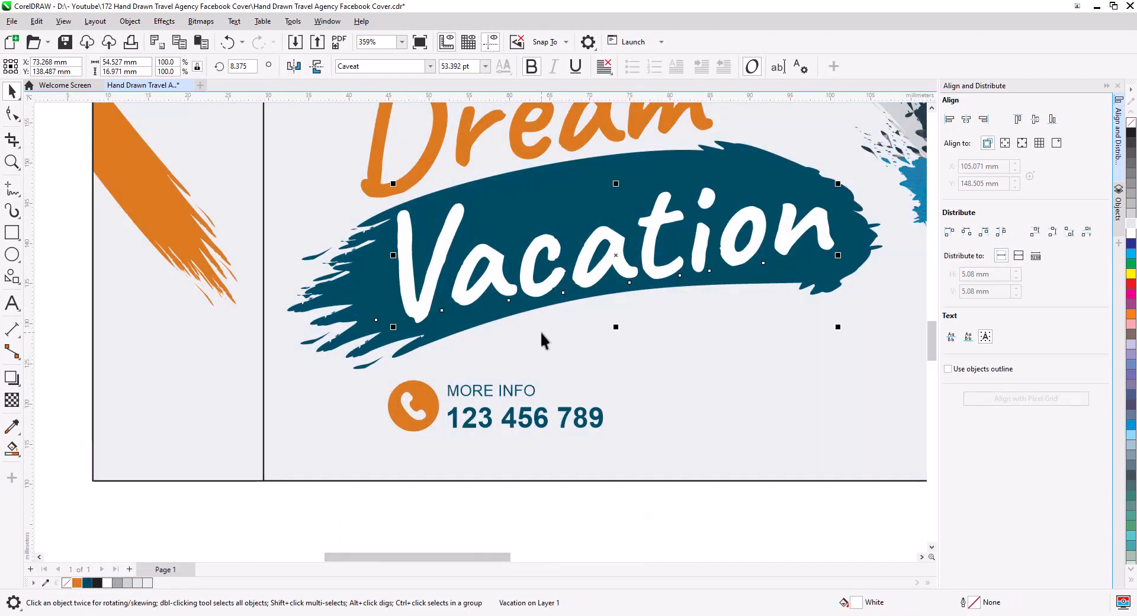
Step: Copy the website line to the cover's upper-left area, with its cursor icon in orange and its text in dark teal
scroll(304, 350, "down", 2)
left_click(411, 430)
left_click_drag(112, 306, 367, 172)
scroll(375, 266, "up", 5)
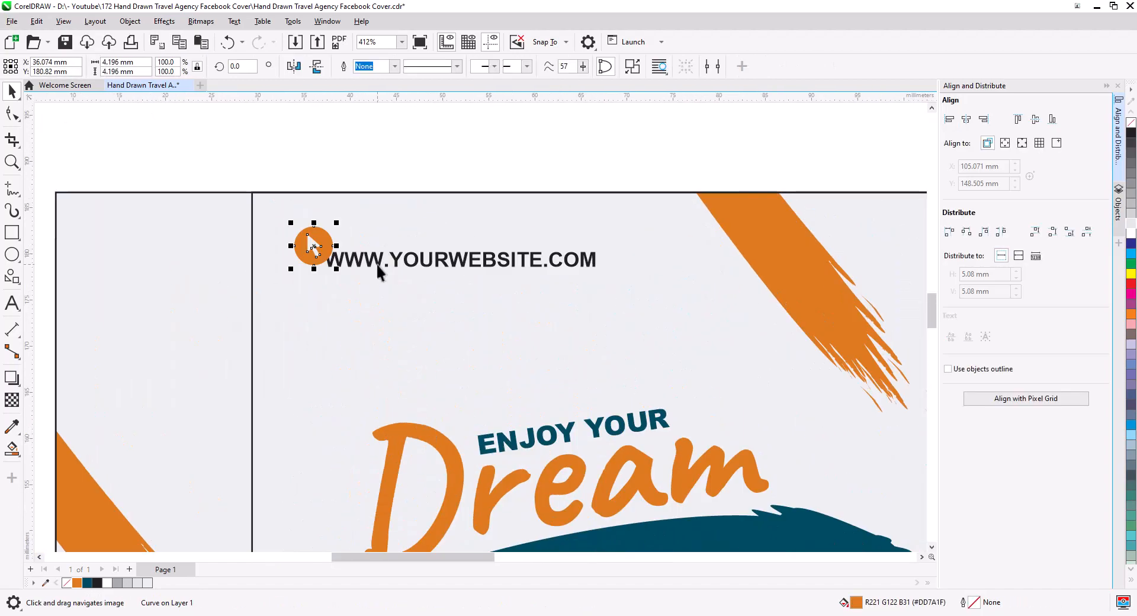
Step: Copy the logo to the cover's upper-right area, then colour its icon orange and the LOGO HERE text dark teal
scroll(331, 337, "down", 5)
left_click_drag(226, 221, 754, 300)
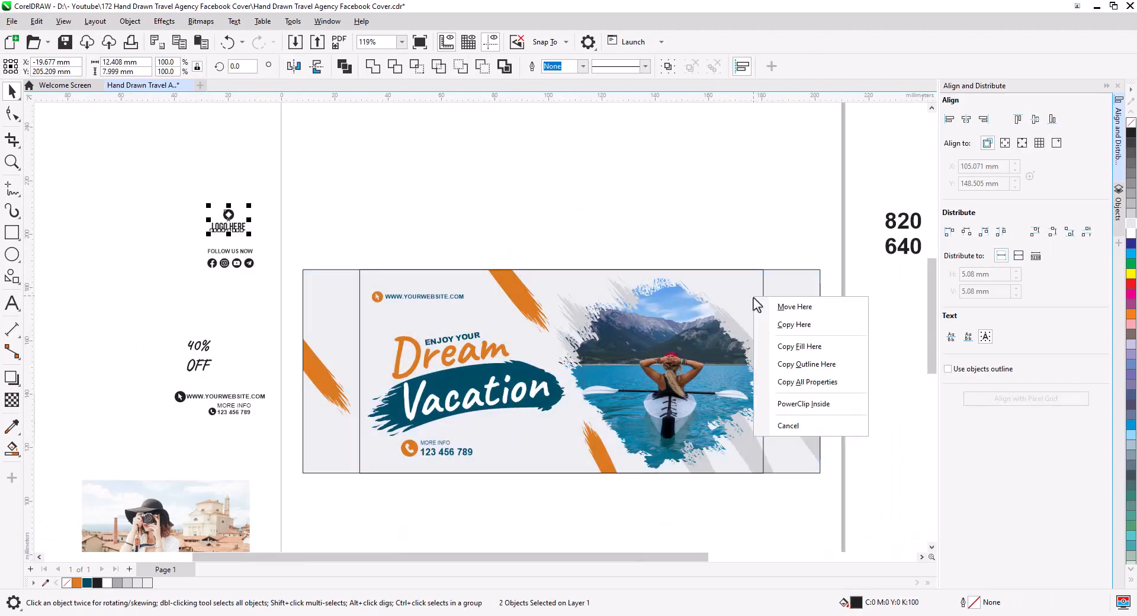
left_click(787, 308)
scroll(791, 323, "up", 3)
left_click(77, 583)
left_click(722, 312)
left_click(87, 583)
Step: Copy the 40% OFF text onto the cover, between the Dream Vacation headline and the kayak photo
scroll(557, 252, "down", 4)
left_click_drag(180, 326, 602, 321)
scroll(628, 329, "up", 5)
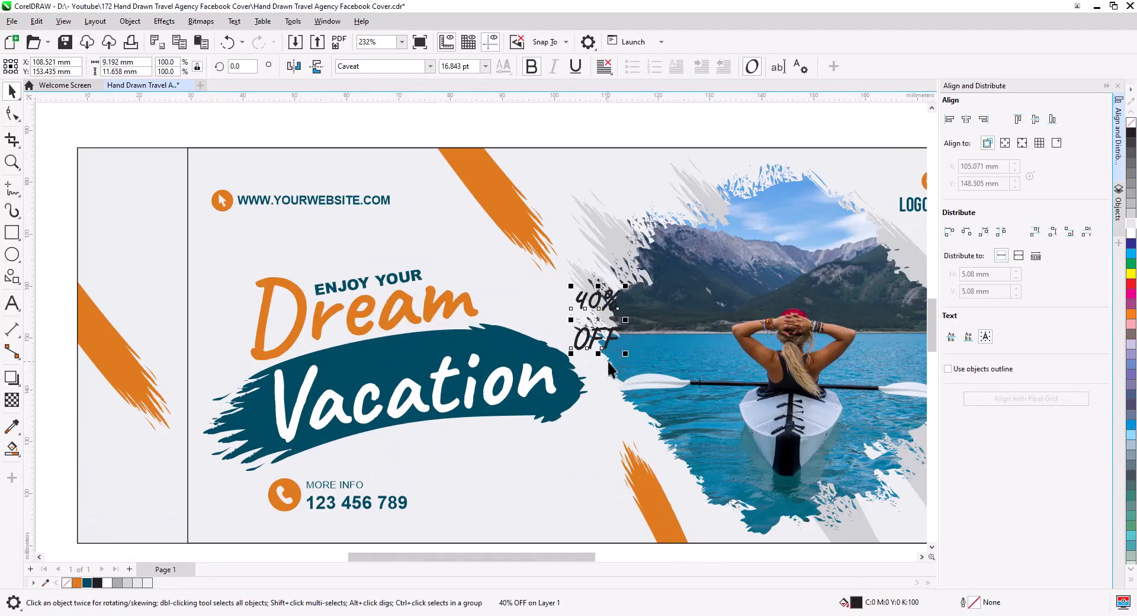
Step: Draw a circle around the 40% OFF text and fill it with dark teal
key("F7")
mouse_move(479, 240)
left_mouse_down()
mouse_move(592, 330)
mouse_move(616, 377)
left_mouse_up()
left_click_drag(548, 308, 561, 251)
left_click(87, 583)
Step: Break the 40% OFF text apart, fit both lines inside the circle, and colour 40% orange and OFF white
key("ctrl+k")
left_click(77, 583)
left_click_drag(597, 270, 625, 285)
left_click(610, 311, "shift")
left_click_drag(551, 329, 556, 304)
left_click_drag(594, 324, 614, 333)
left_click(627, 314, "shift")
left_click(108, 583)
Step: Remove the outline of the teal discount circle and enlarge it slightly around the 40% OFF text
left_click_drag(625, 285, 620, 281)
right_click(66, 583)
scroll(527, 334, "down", 1)
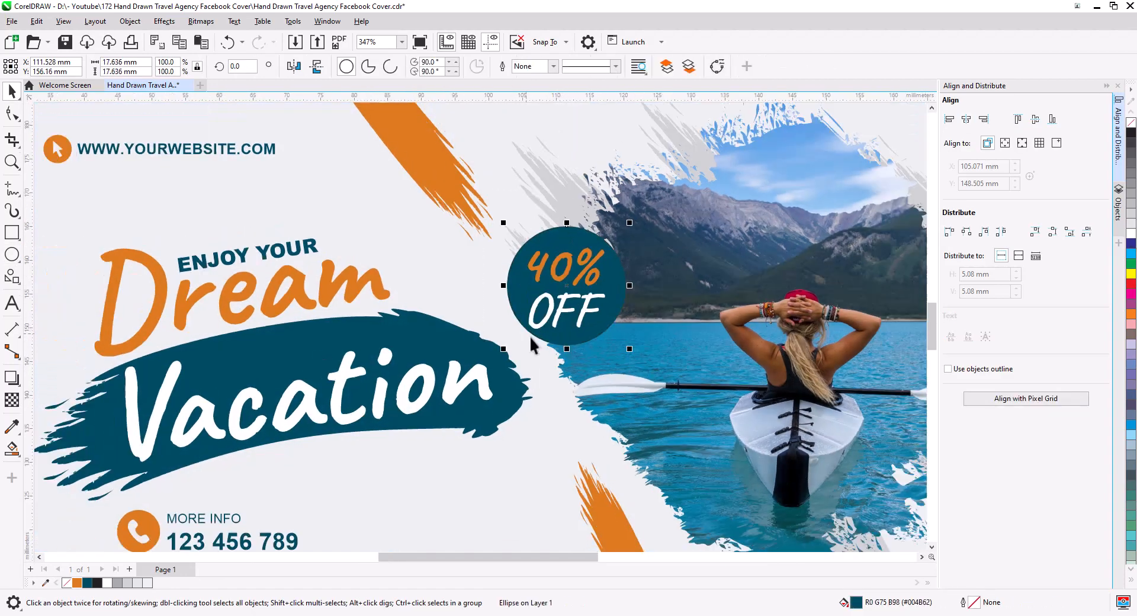
left_click_drag(630, 349, 636, 354)
Step: Draw a small circle about 1 mm wide below the cover, filled dark teal with no outline
scroll(596, 334, "down", 6)
left_click(332, 459)
scroll(324, 427, "up", 7)
left_click_drag(400, 489, 445, 386)
left_click(12, 255)
left_click_drag(333, 418, 336, 422)
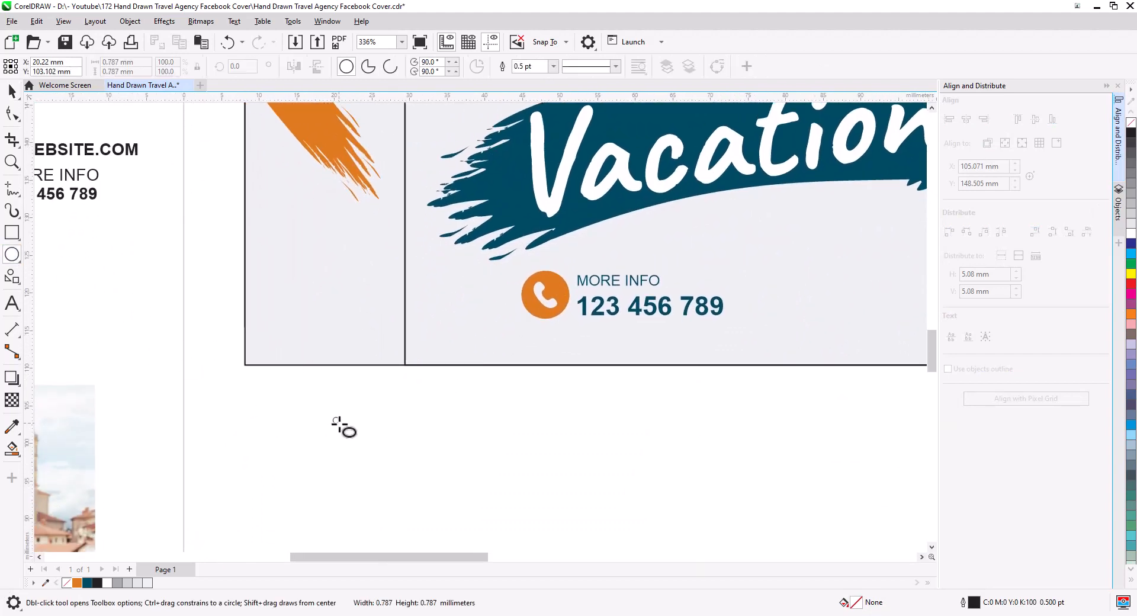
key("space")
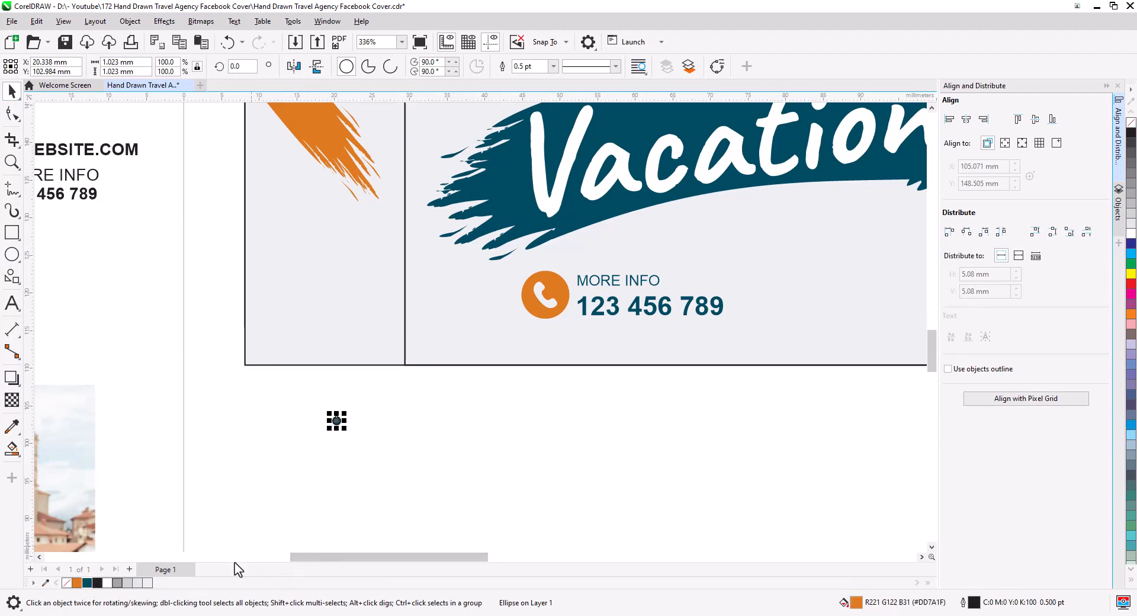
left_click(509, 411)
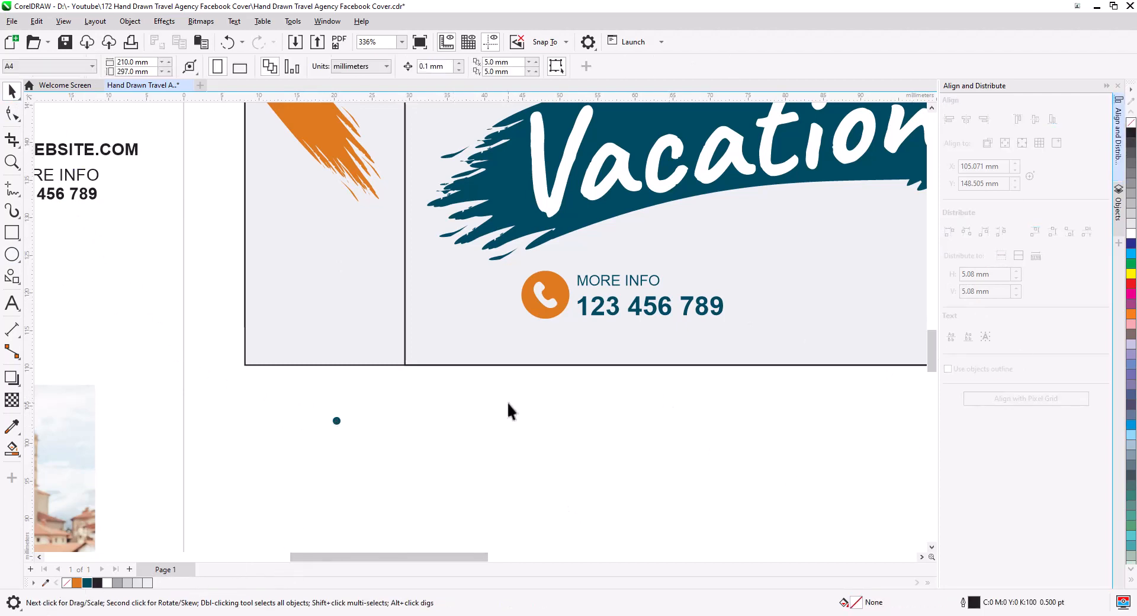
Step: Duplicate the small teal circle horizontally at even spacing to make a row of seven dots
left_click(337, 421)
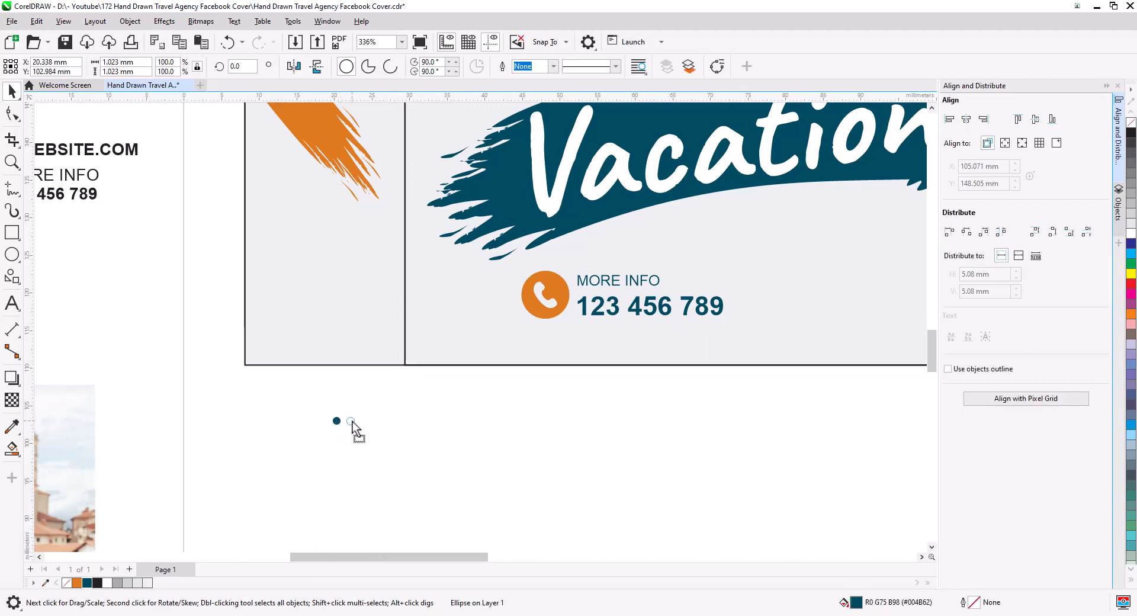
left_click(380, 447)
key("ctrl+r")
key("ctrl+r")
key("ctrl+r")
key("ctrl+r")
key("ctrl+r")
Step: Copy the row of seven dots downward and repeat it to make a grid of six rows
left_click_drag(447, 456, 347, 437)
scroll(354, 428, "up", 3)
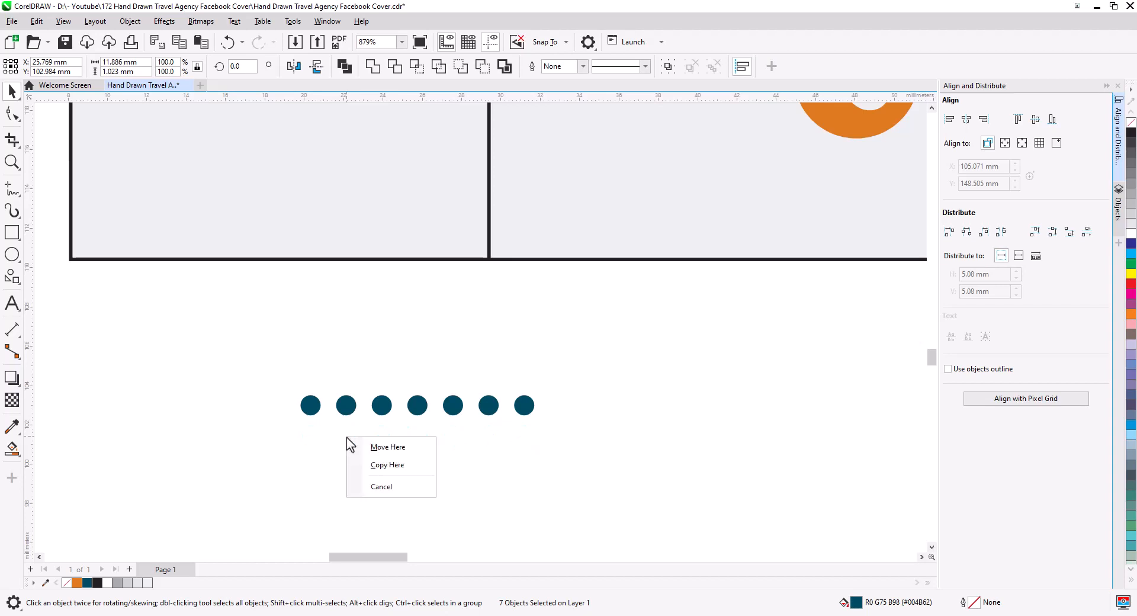
left_click(379, 465)
scroll(492, 358, "down", 1)
left_click_drag(602, 412, 580, 342)
key("ctrl+r")
key("ctrl+r")
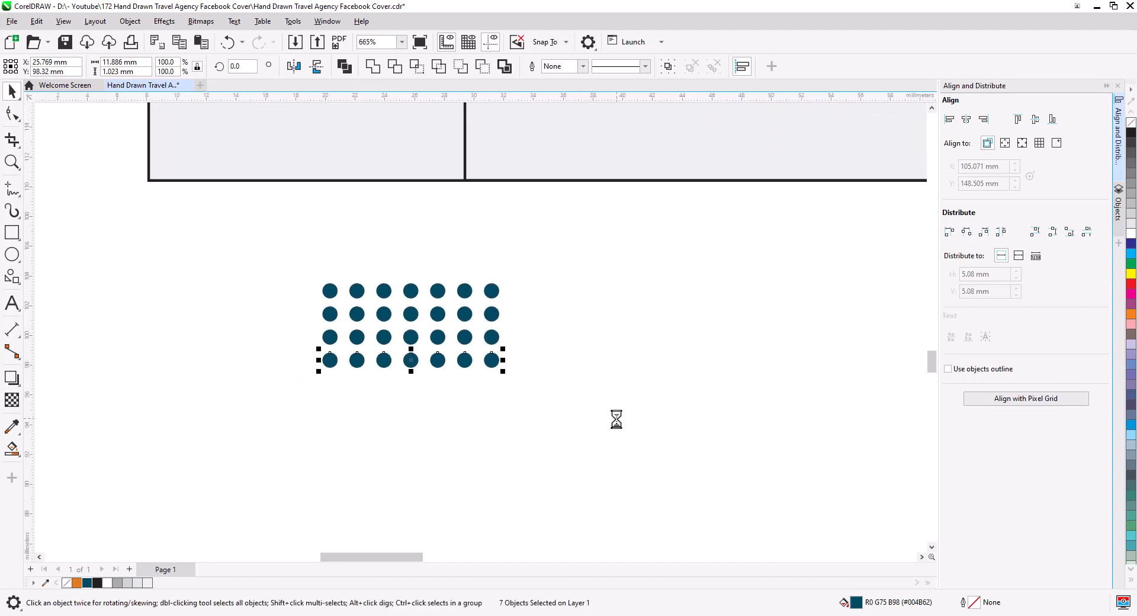
key("ctrl+r")
key("ctrl+r")
Step: Select all the dots in the grid and combine them into a single curve object
left_click_drag(574, 434, 230, 219)
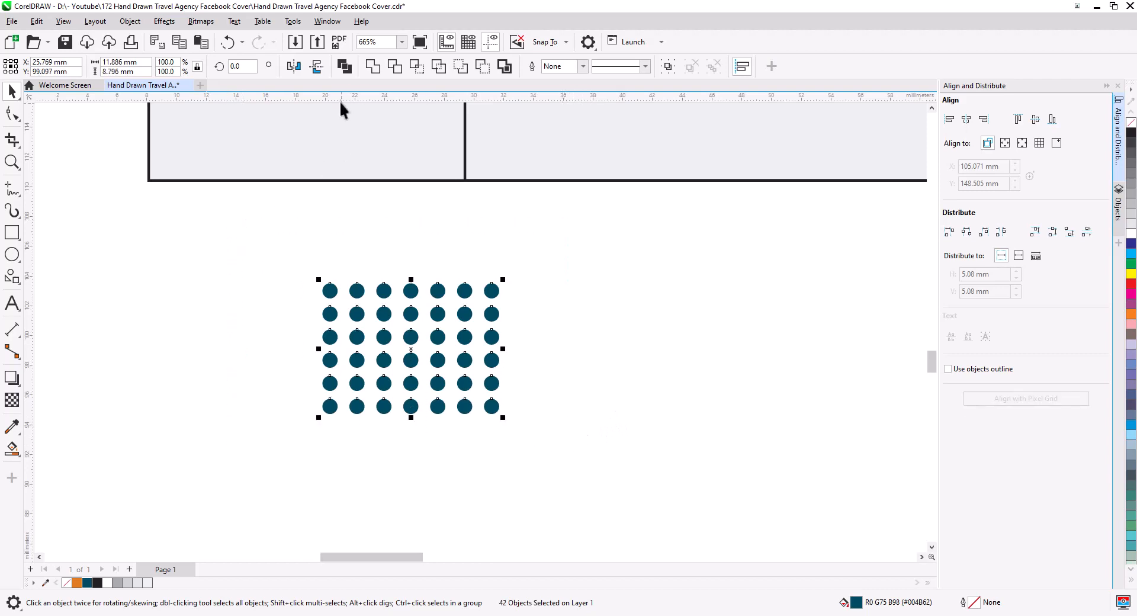
left_click(343, 67)
scroll(392, 264, "down", 4)
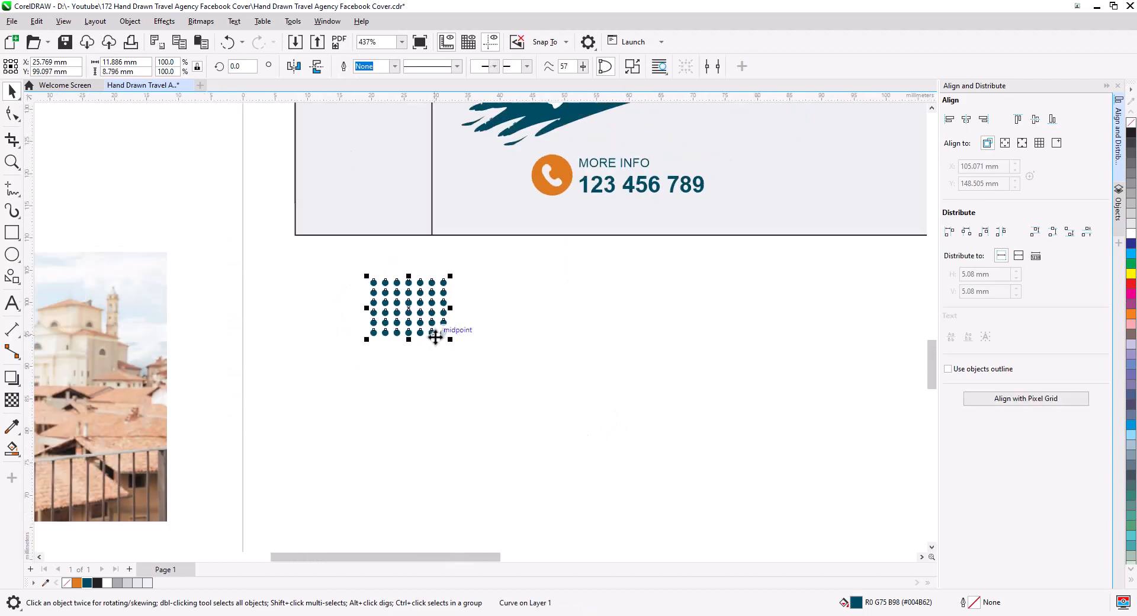
Step: Shrink the dot grid to 72.5% and place copies at the cover's left side, beside the phone block and at both right corners
mouse_move(445, 330)
left_mouse_down()
mouse_move(493, 438)
mouse_move(492, 463)
mouse_move(453, 490)
mouse_move(441, 480)
mouse_move(382, 185)
left_mouse_up()
scroll(427, 274, "down", 4)
left_click_drag(457, 382, 425, 362)
left_click_drag(375, 332, 367, 278)
left_click_drag(369, 277, 527, 277)
left_click_drag(572, 416, 840, 268)
left_click(723, 502)
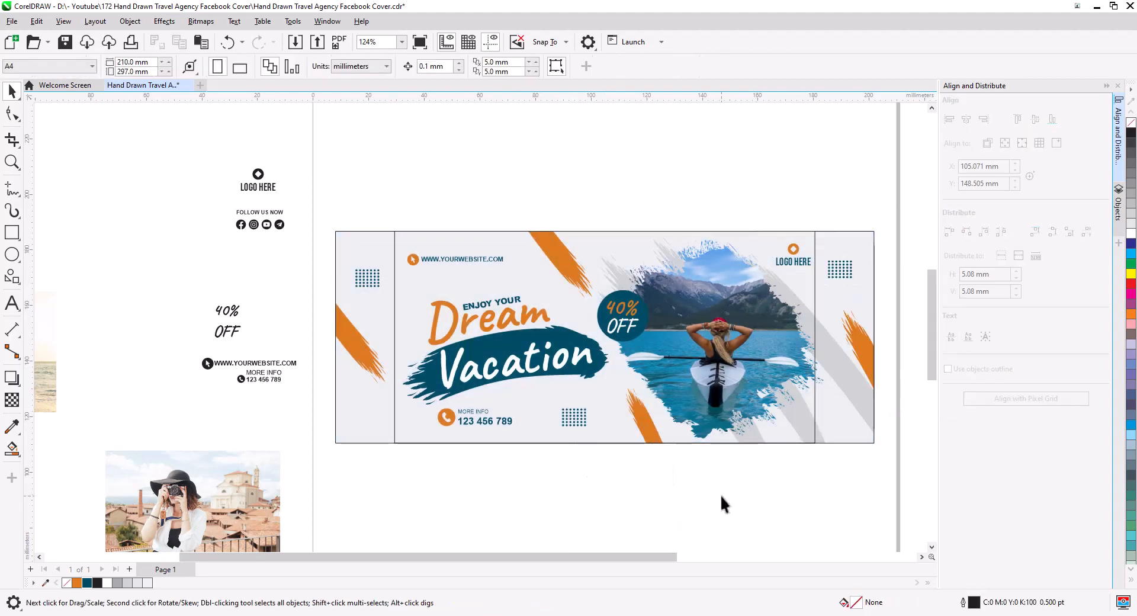
scroll(797, 485, "up", 3)
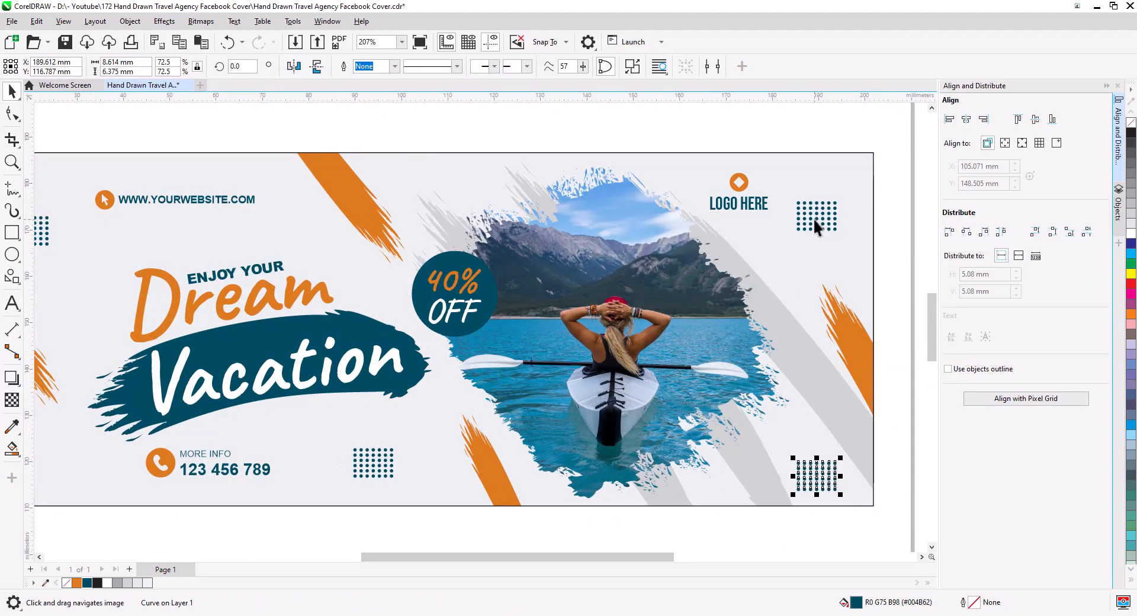
Step: Apply a uniform transparency of 57 to all four dot grids on the cover
left_click(812, 218, "shift")
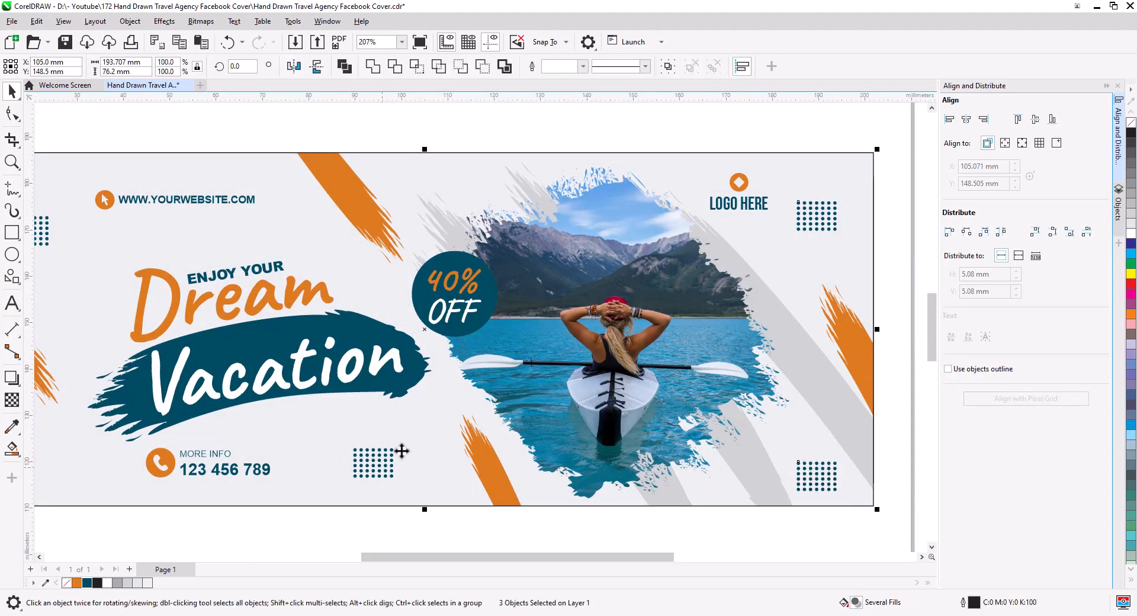
left_click(367, 471, "shift")
scroll(262, 462, "left", 5)
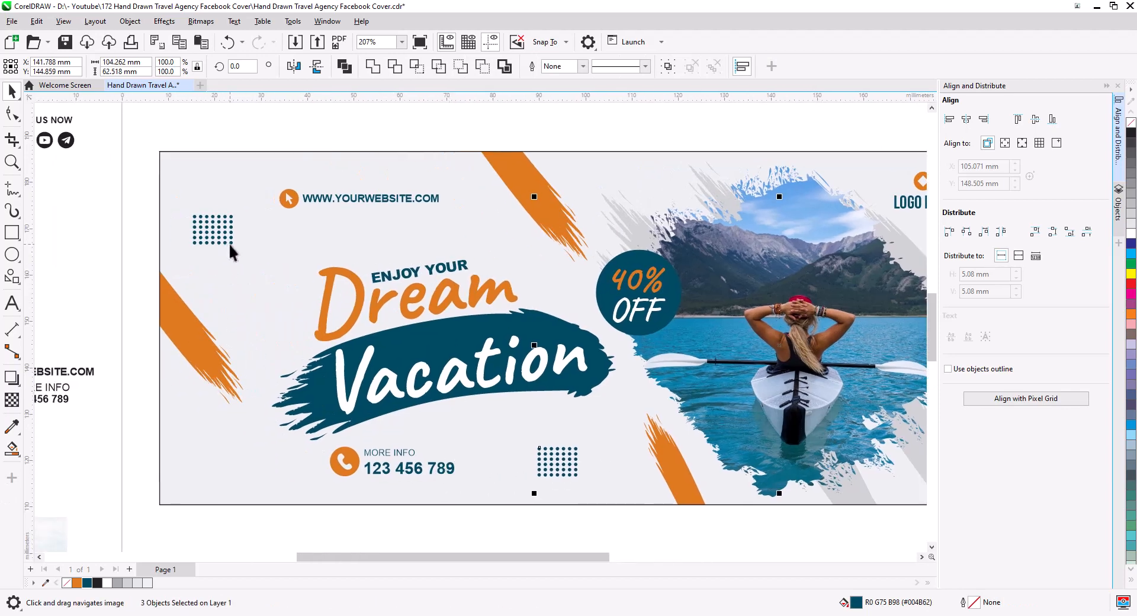
left_click(231, 243, "shift")
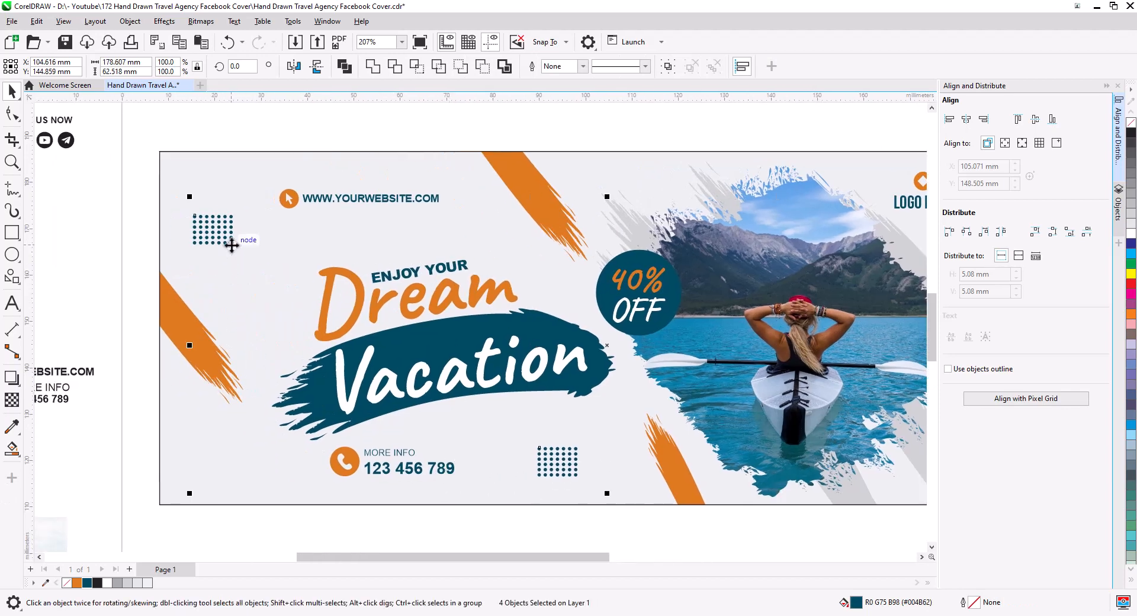
left_click(11, 401)
left_click(583, 504)
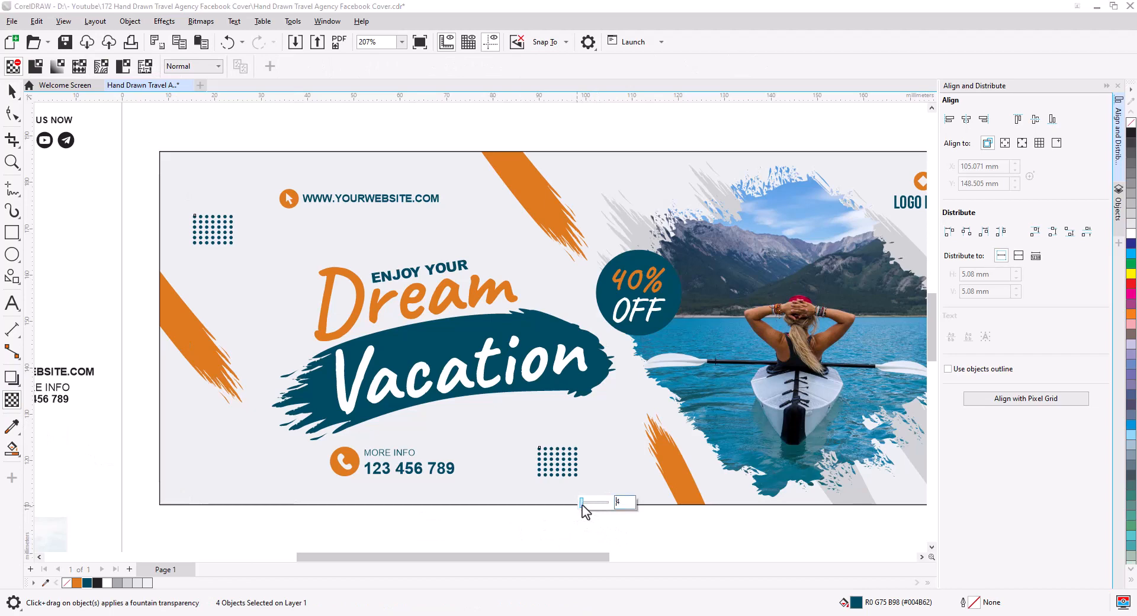
key("Return")
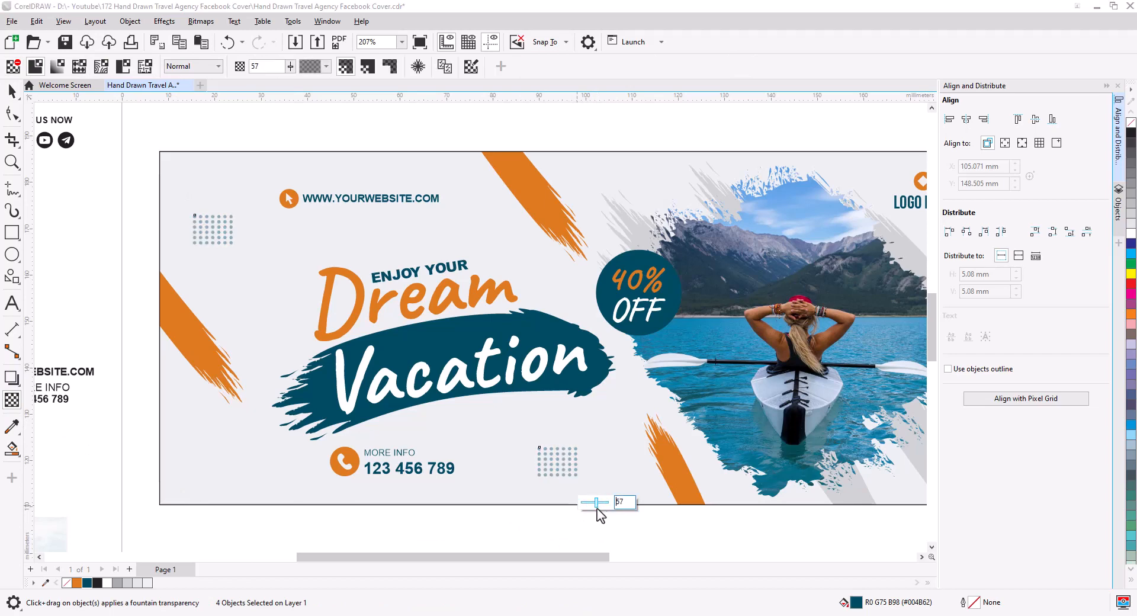
left_click(12, 90)
left_click(107, 241)
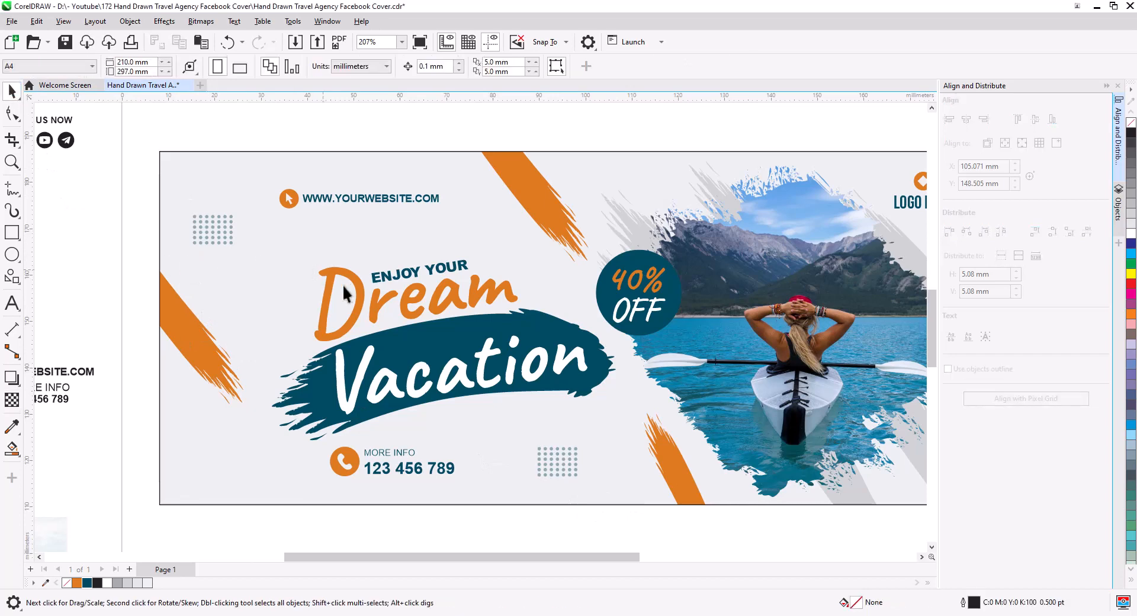
Step: Scale the Vacation text down to about 52.3 mm wide, keeping it centred on the brush banner
scroll(345, 292, "down", 2)
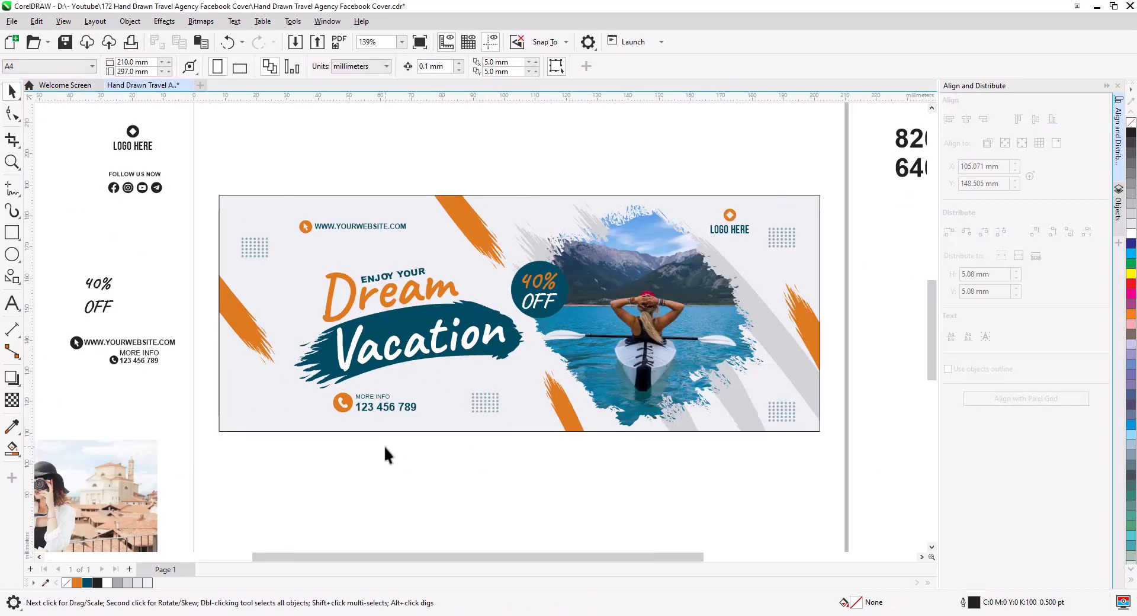
left_click(360, 356)
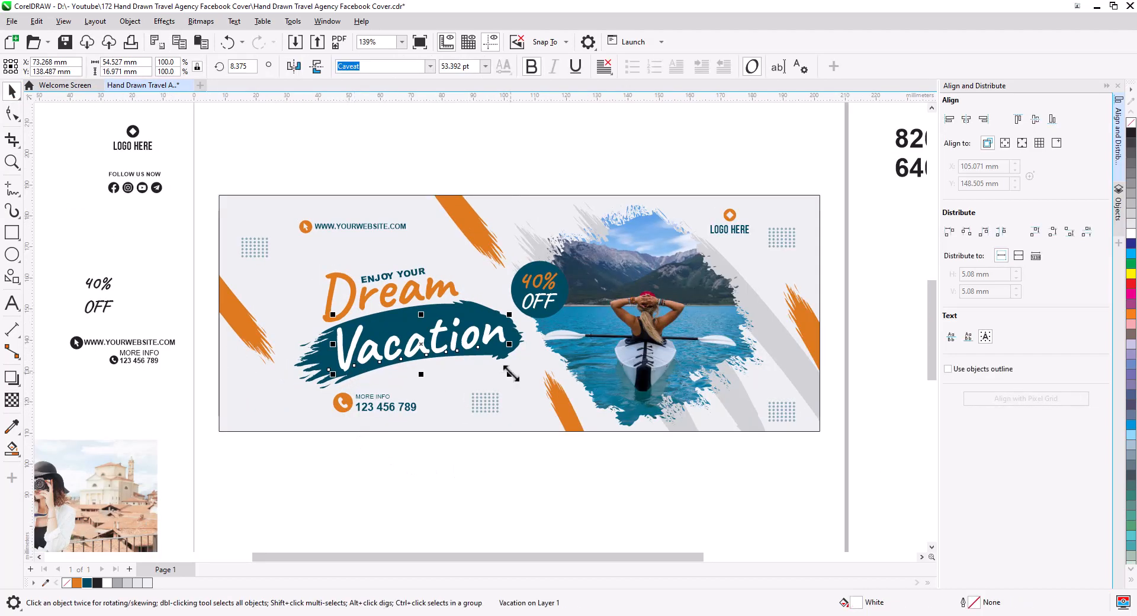
left_click_drag(508, 373, 493, 372)
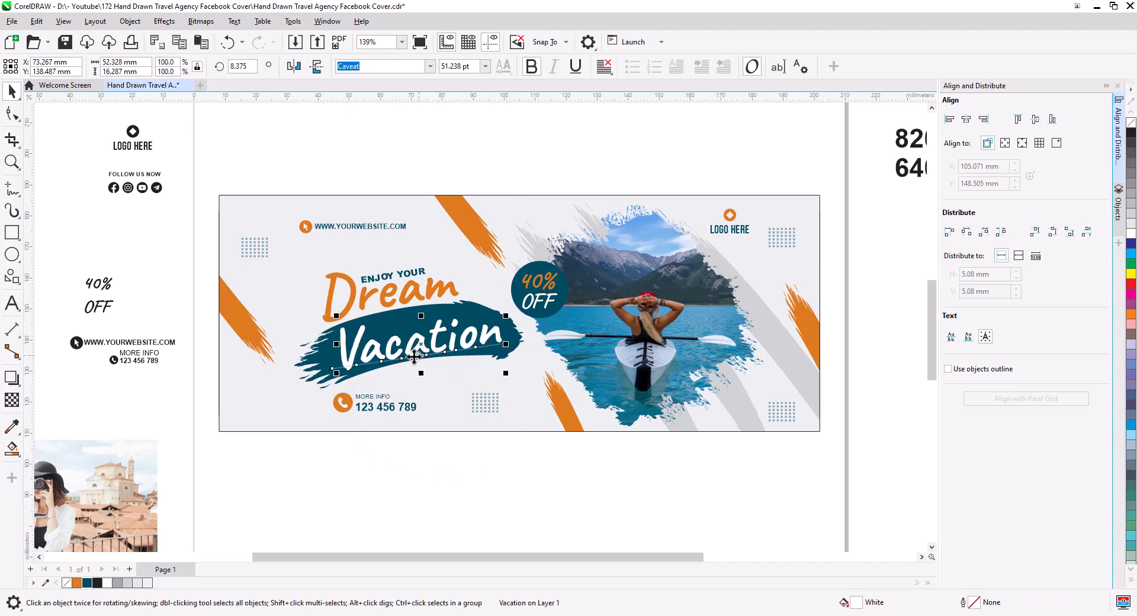
Step: Start an Envelope on the Vacation text and remove its mid-edge nodes, leaving the corner nodes
scroll(453, 352, "up", 5)
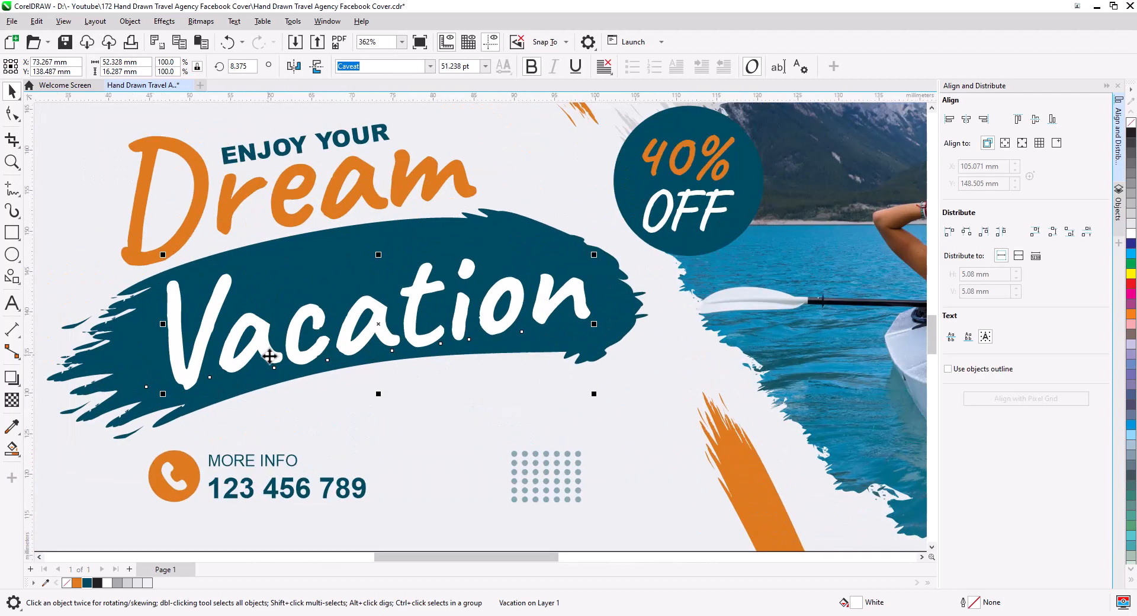
left_click(8, 383)
left_click(59, 450)
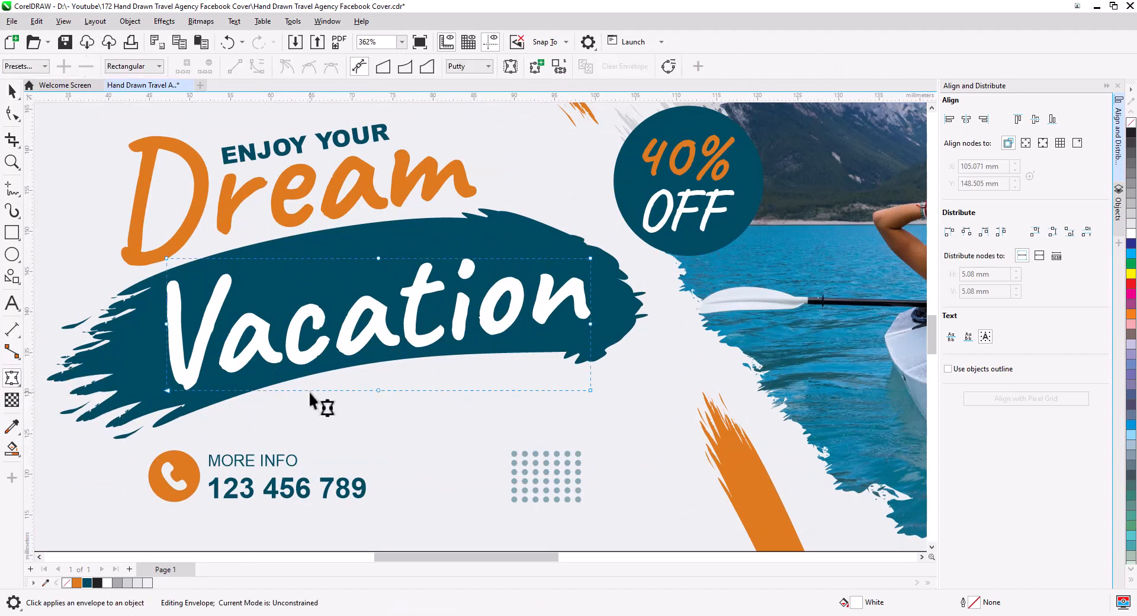
left_click_drag(315, 222, 427, 424)
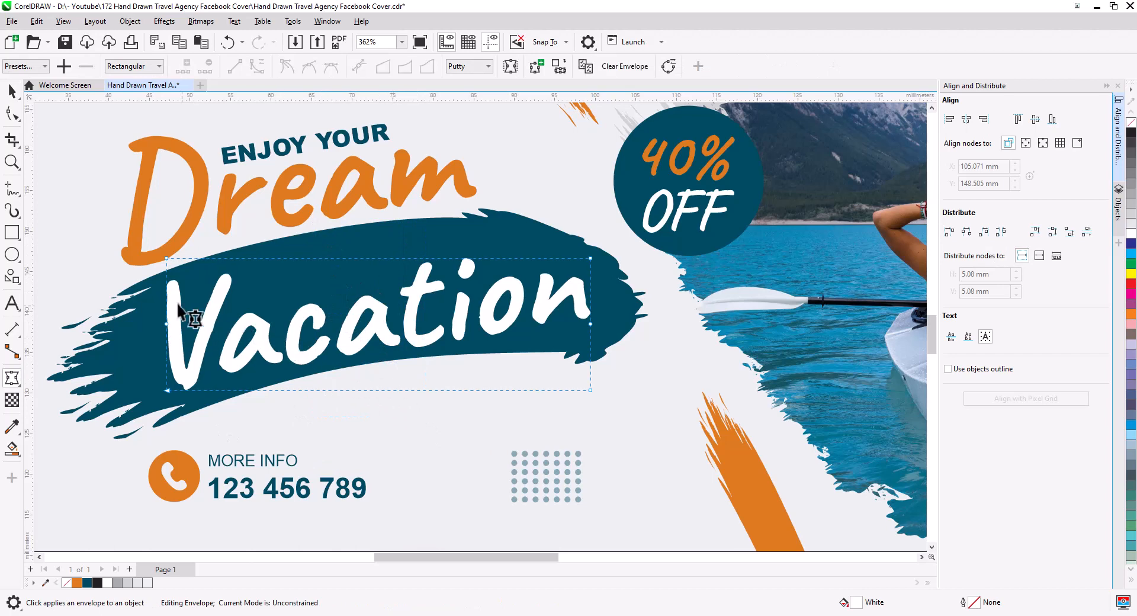
left_click_drag(139, 297, 617, 346)
Step: Bow the Vacation text's envelope upward along its upper and lower edges to follow the arc of the brush banner
left_click_drag(373, 258, 373, 239)
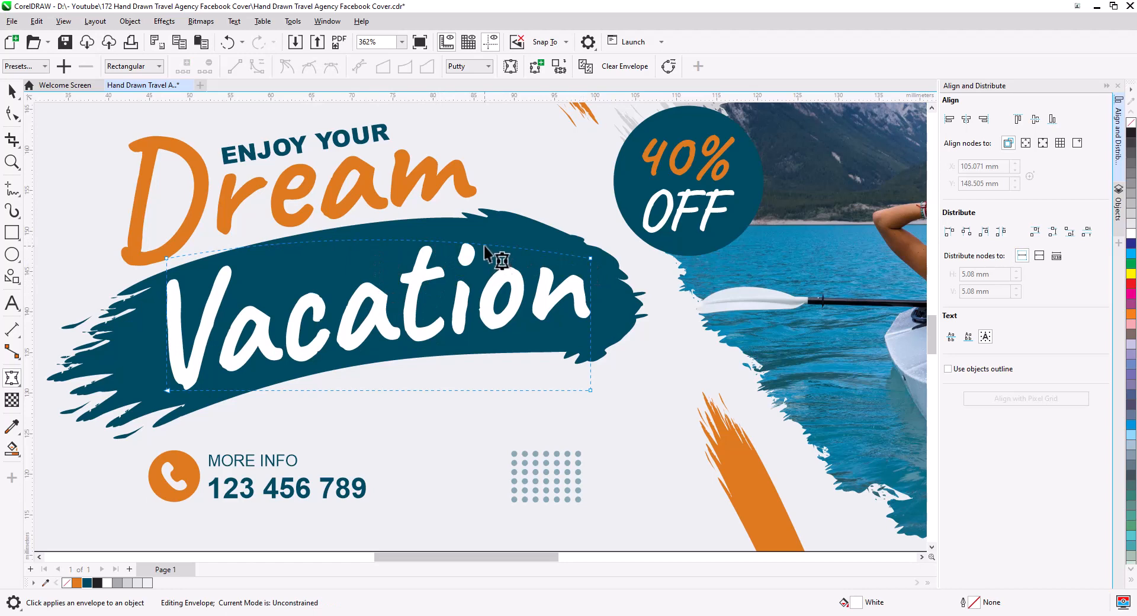
left_click_drag(485, 247, 497, 254)
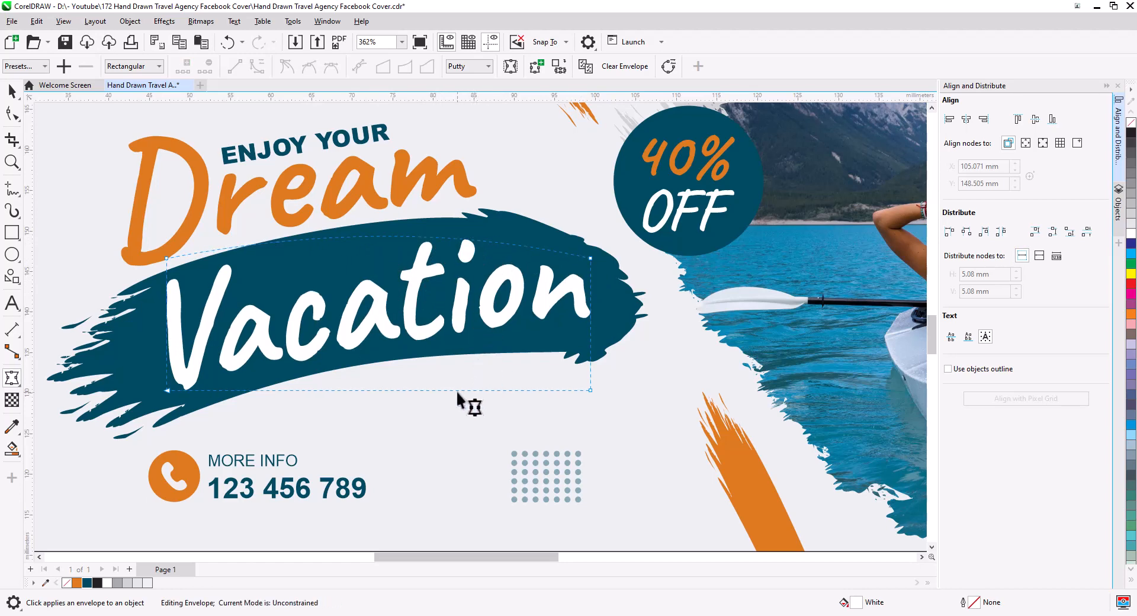
left_click_drag(457, 391, 459, 378)
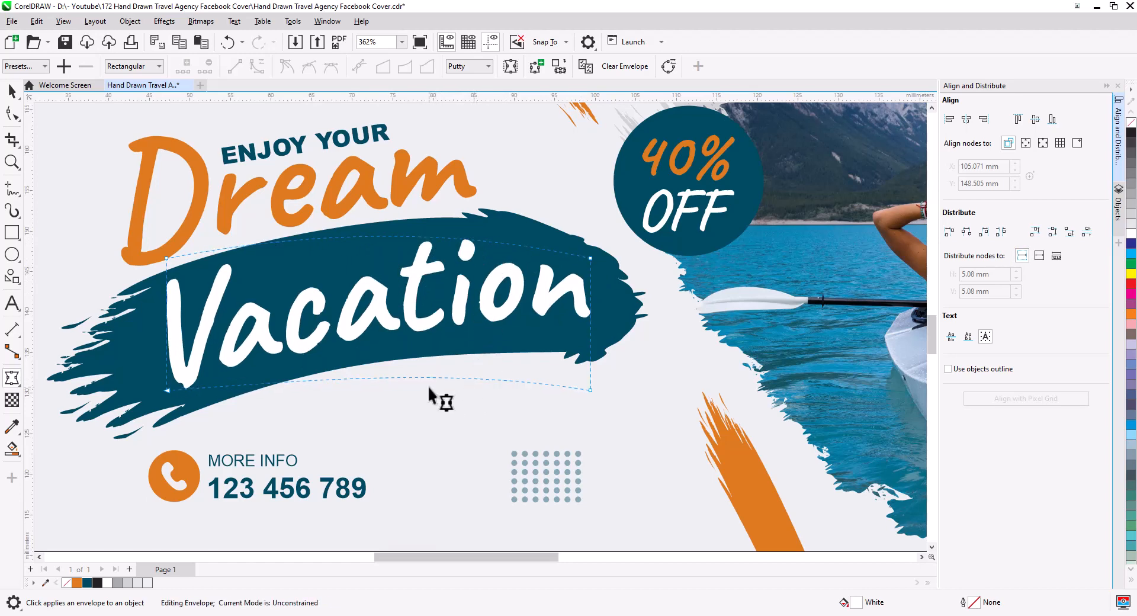
left_click_drag(554, 221, 626, 279)
left_click_drag(456, 228, 460, 213)
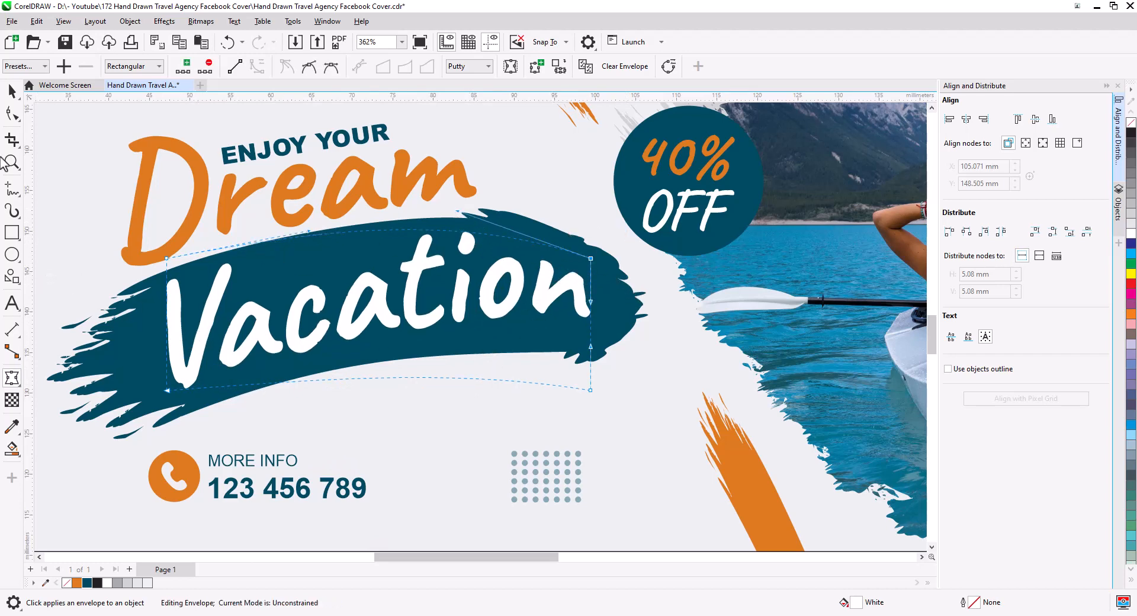
left_click(12, 90)
scroll(296, 259, "down", 4)
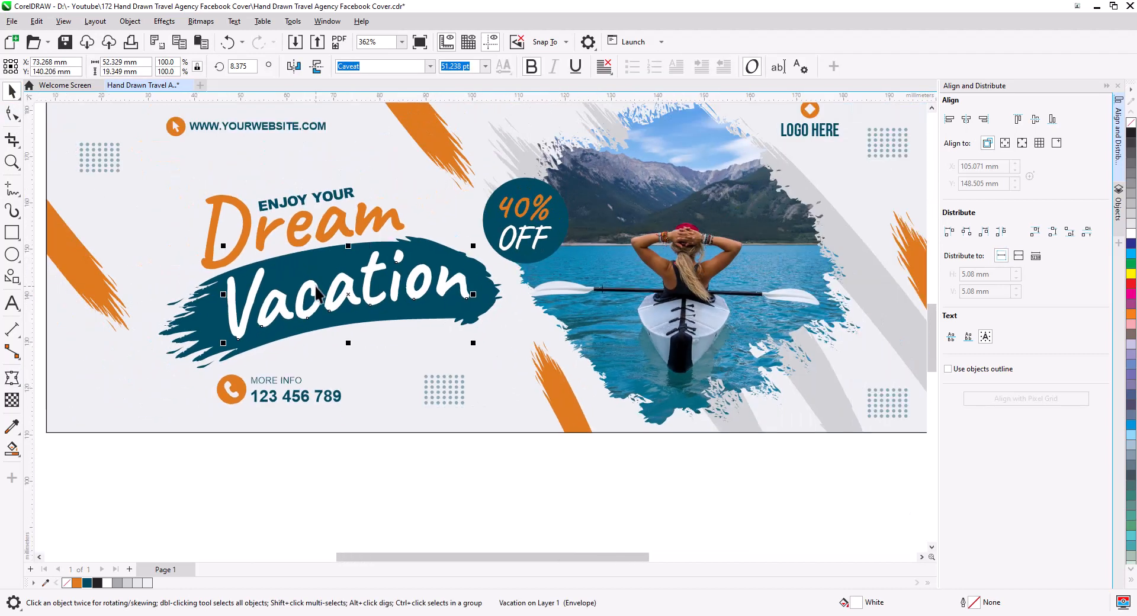
left_click(302, 407)
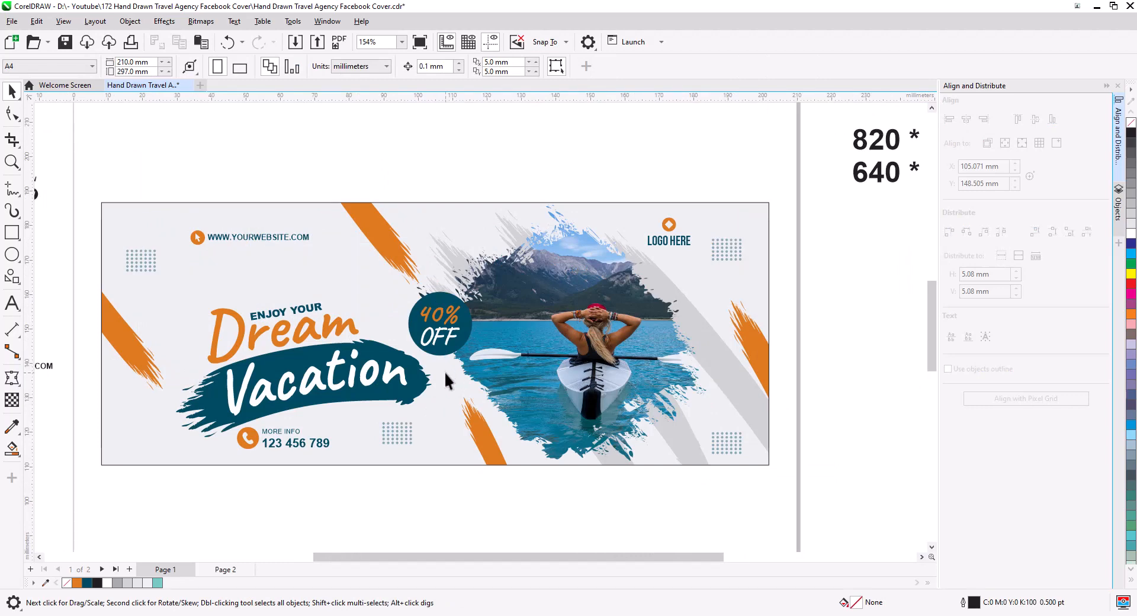
Step: Cut the teal circle from behind the 40% OFF text and paste it onto page 2
scroll(445, 371, "up", 4)
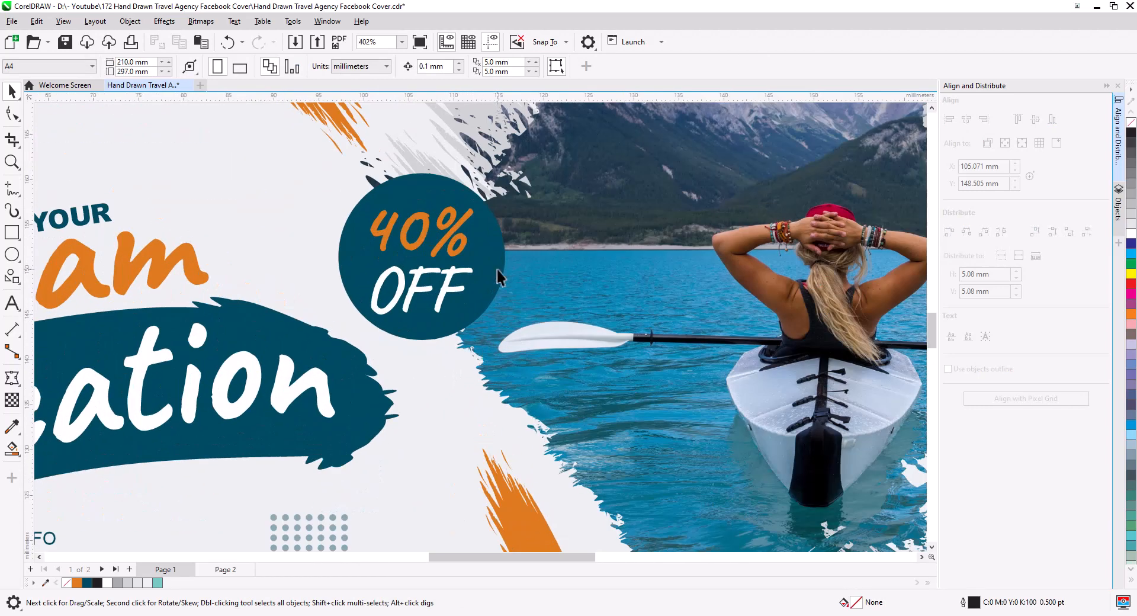
left_click(499, 277)
key("Delete")
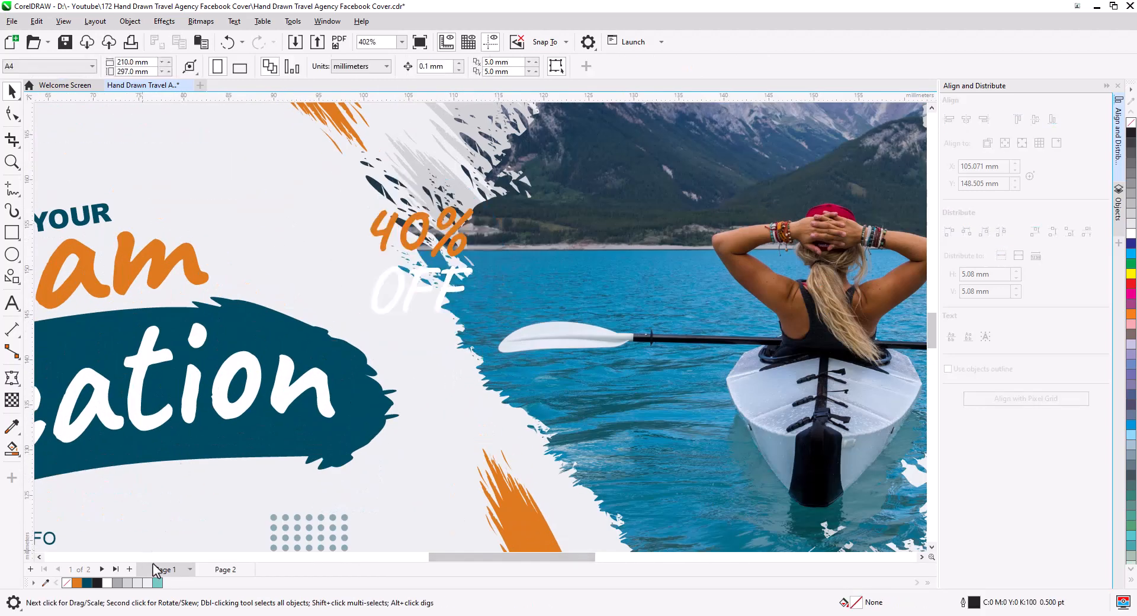
left_click(223, 571)
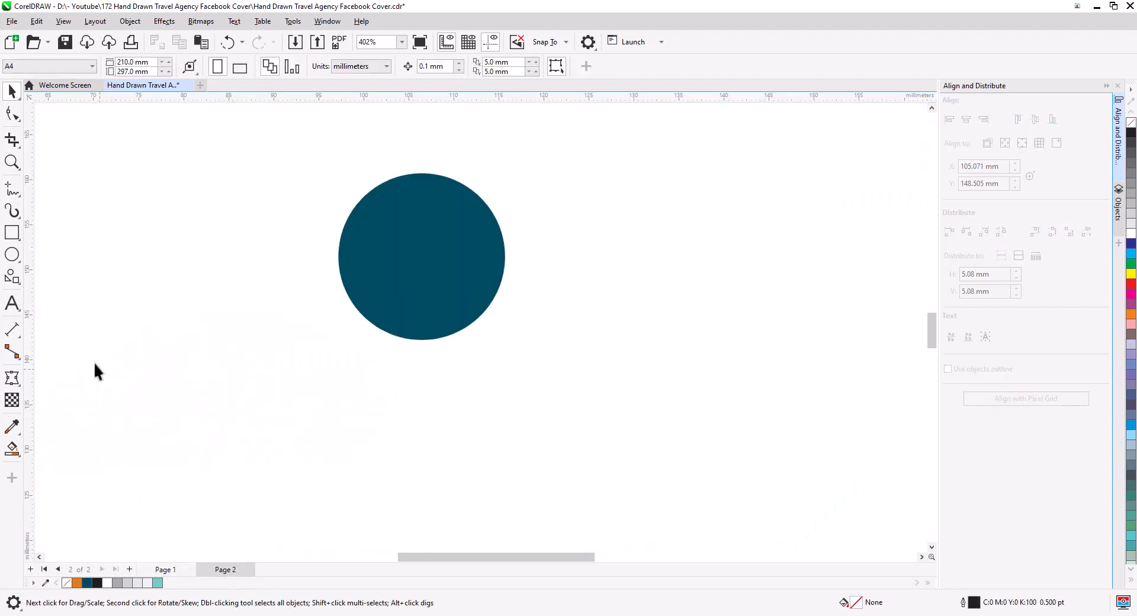
Step: Paint a Splatter artistic media stroke along the circle's lower-right edge, shift it onto the rim and break it apart
left_click(13, 210)
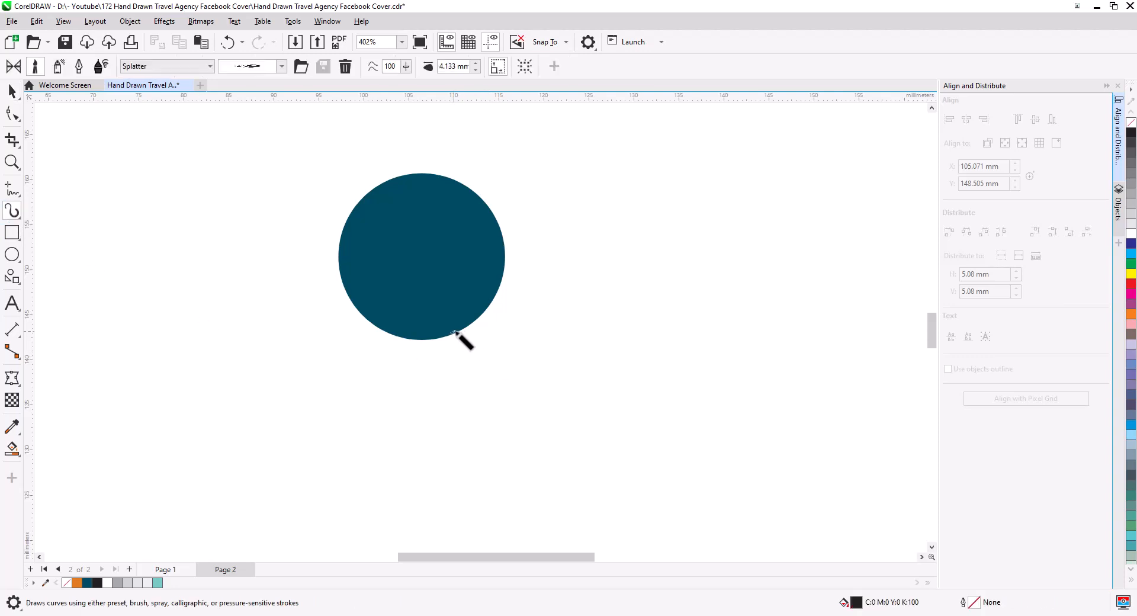
mouse_move(455, 331)
left_mouse_down()
mouse_move(503, 276)
mouse_move(501, 228)
left_mouse_up()
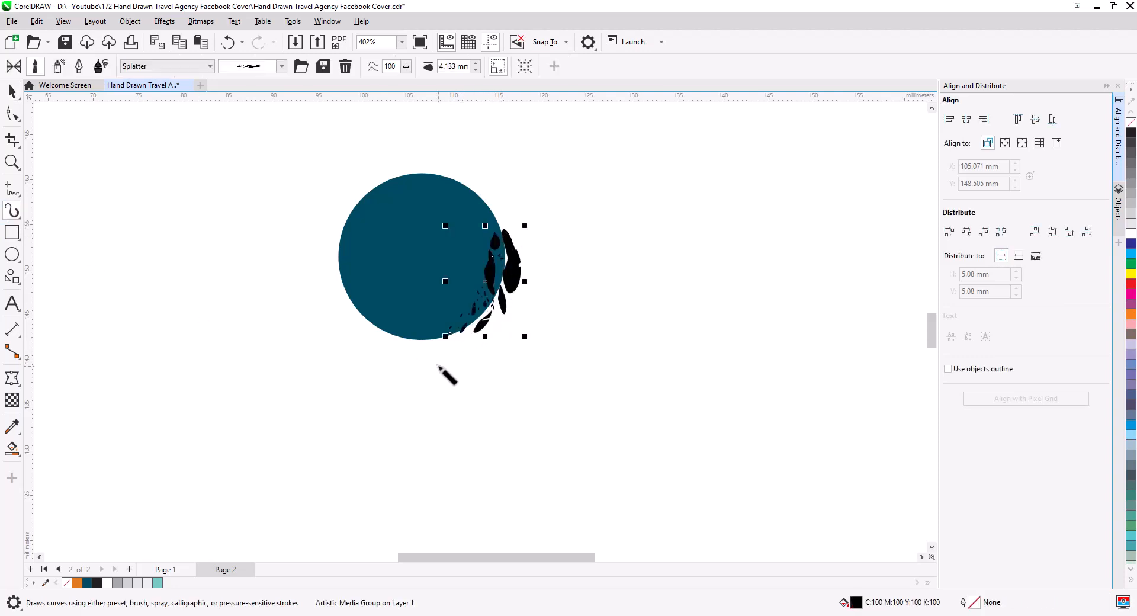
left_click(12, 92)
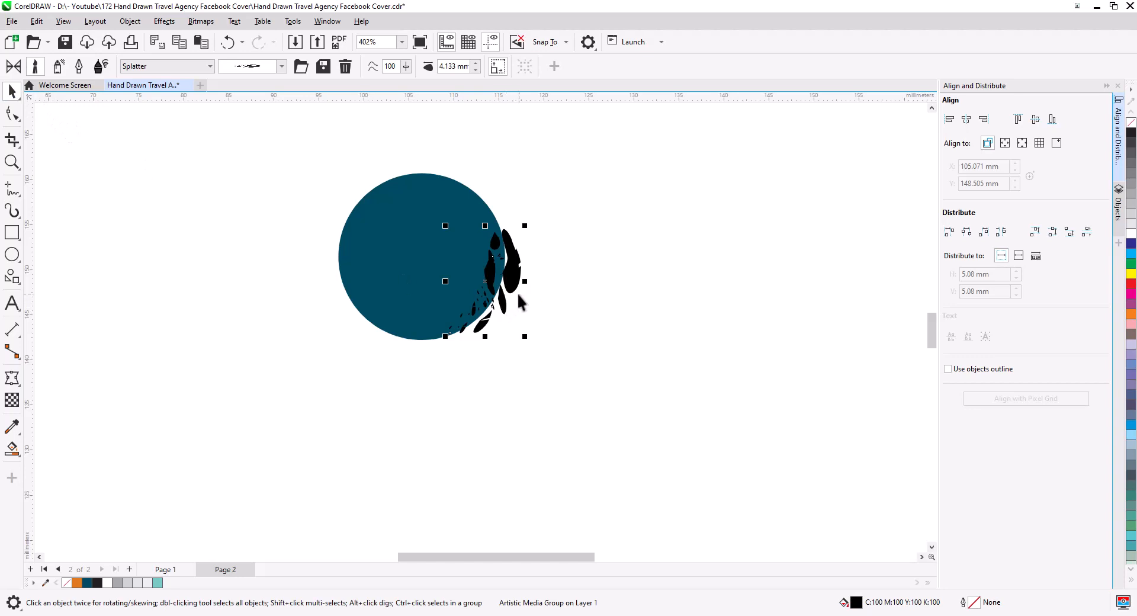
left_click_drag(519, 294, 504, 283)
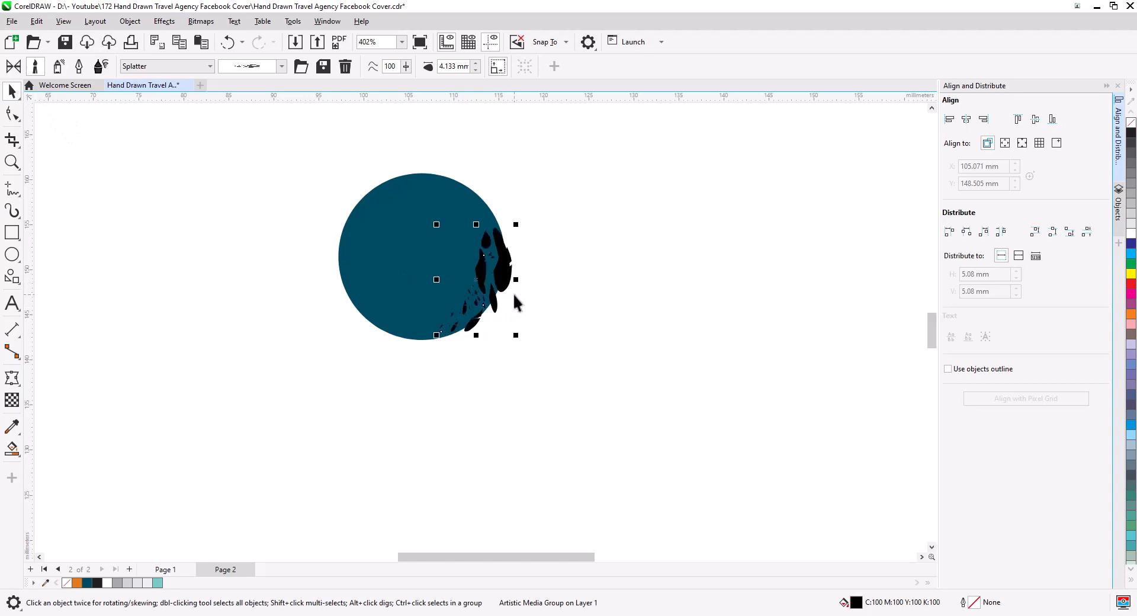
right_click(503, 282)
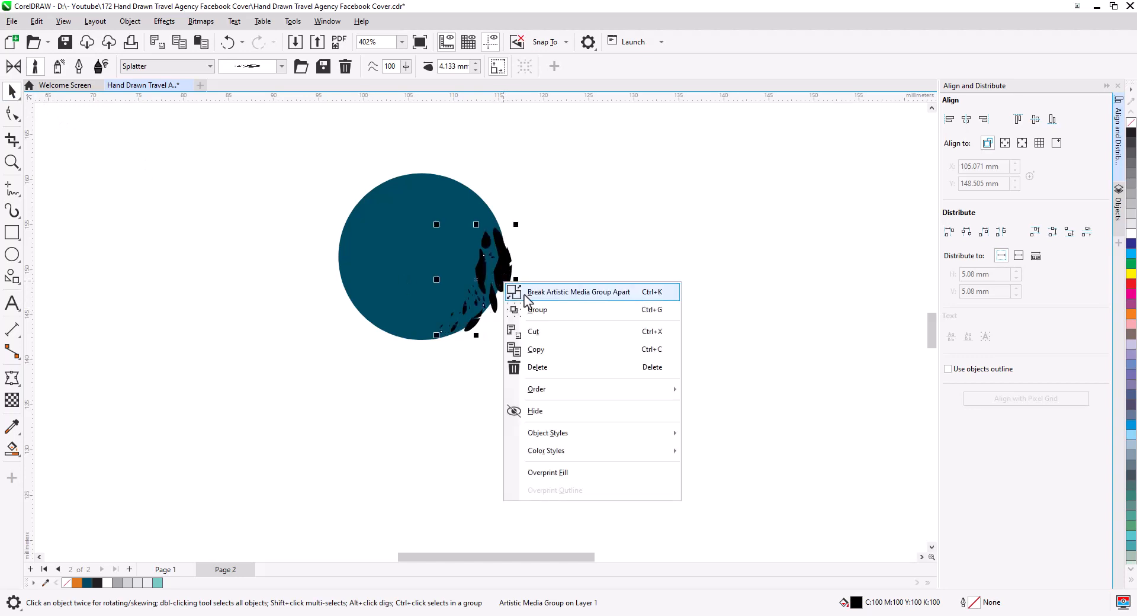
left_click(533, 294)
left_click(555, 306)
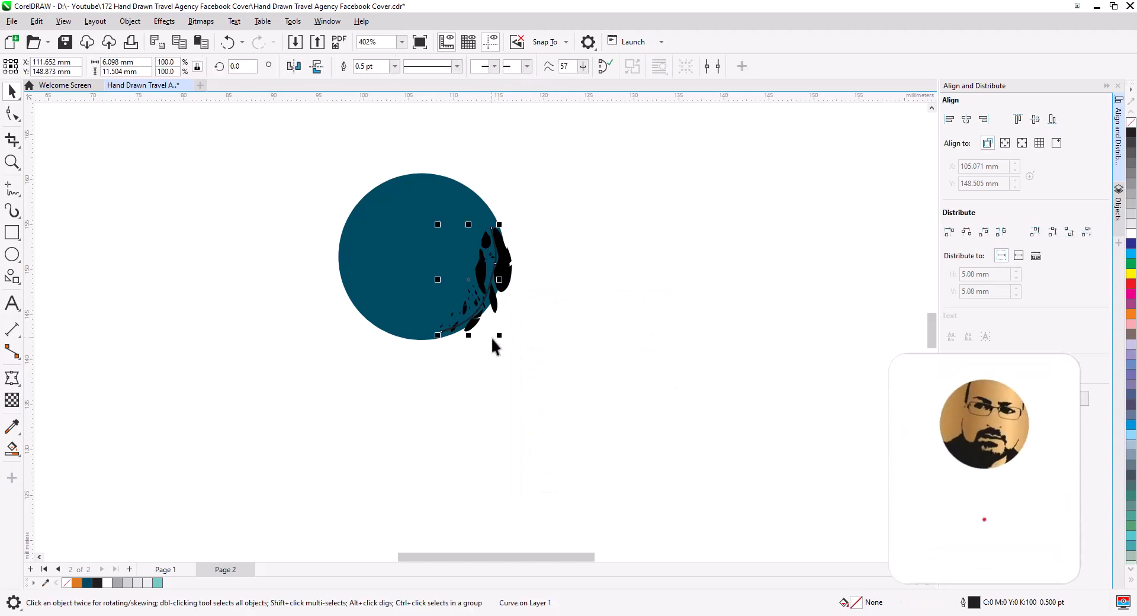
Step: Copy the splatter group to the circle's upper edge, rotated about 98.4° to follow the rim
left_click_drag(500, 337, 466, 198)
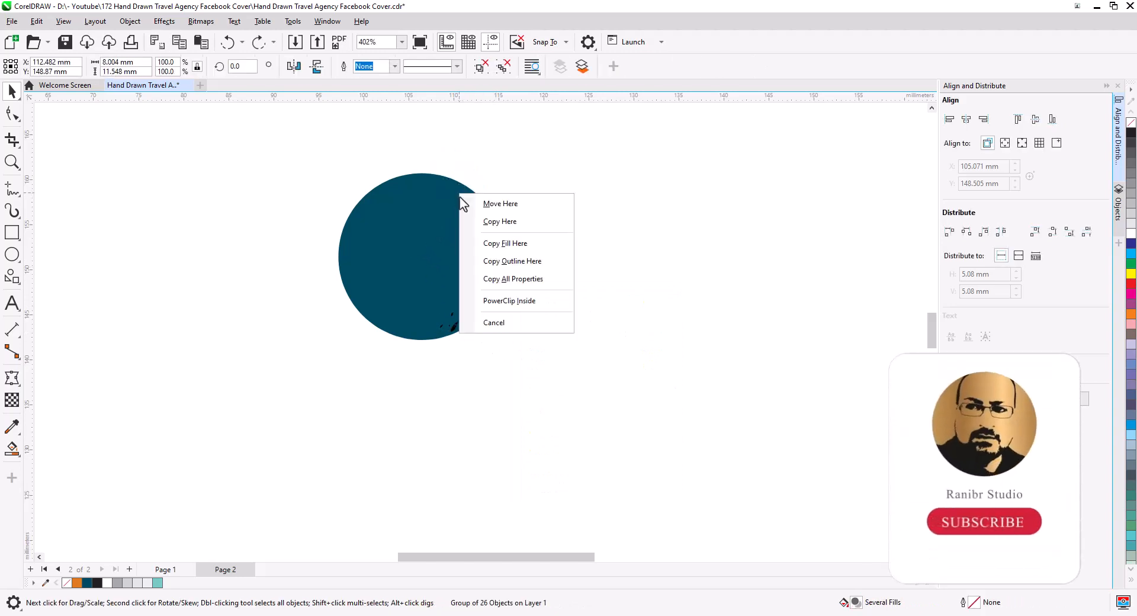
left_click(492, 222)
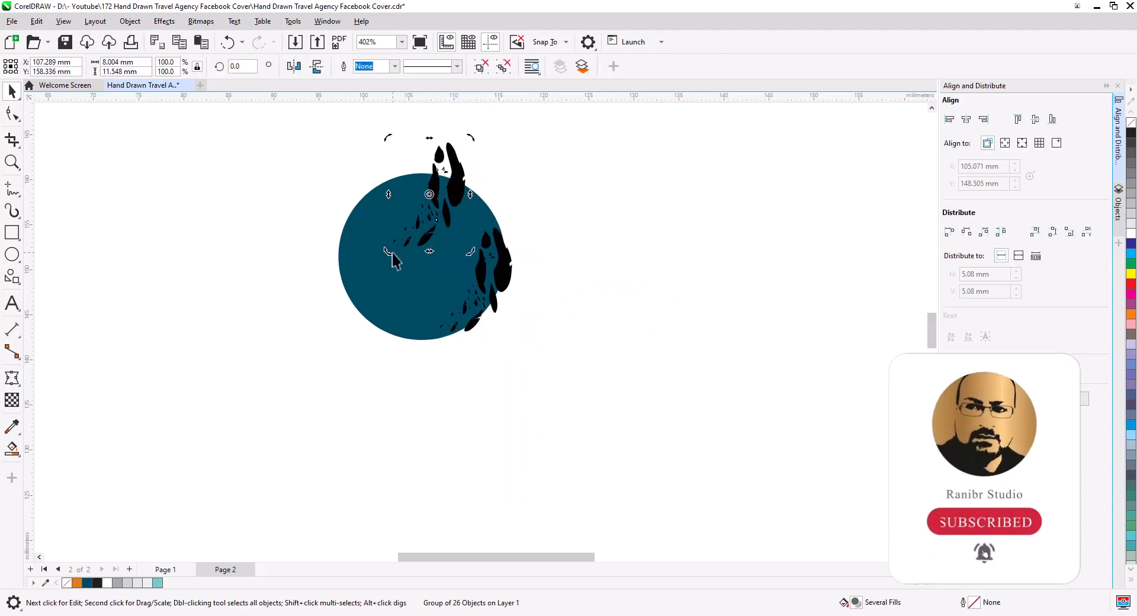
left_click_drag(387, 252, 497, 228)
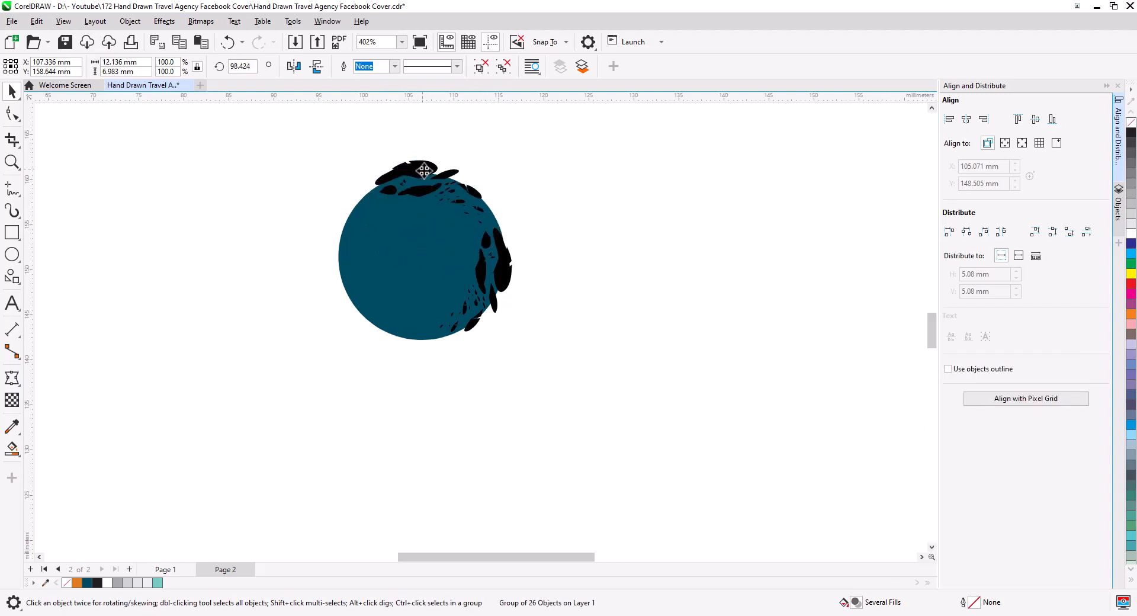
left_click_drag(427, 177, 426, 205)
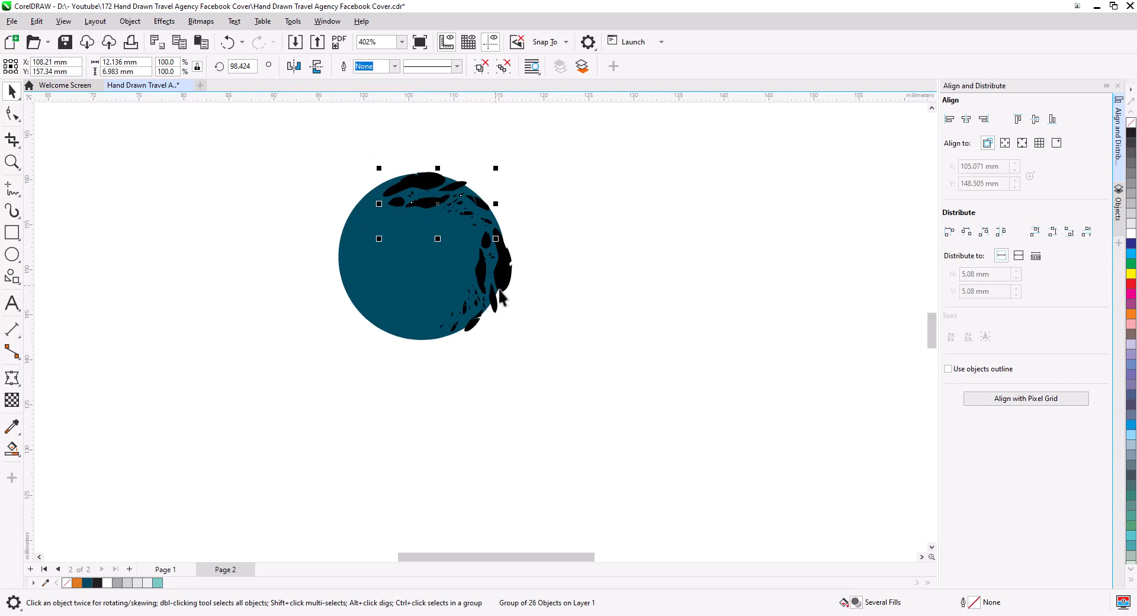
Step: Weld the circle and both splatter groups into one teal shape
left_click_drag(588, 404, 272, 125)
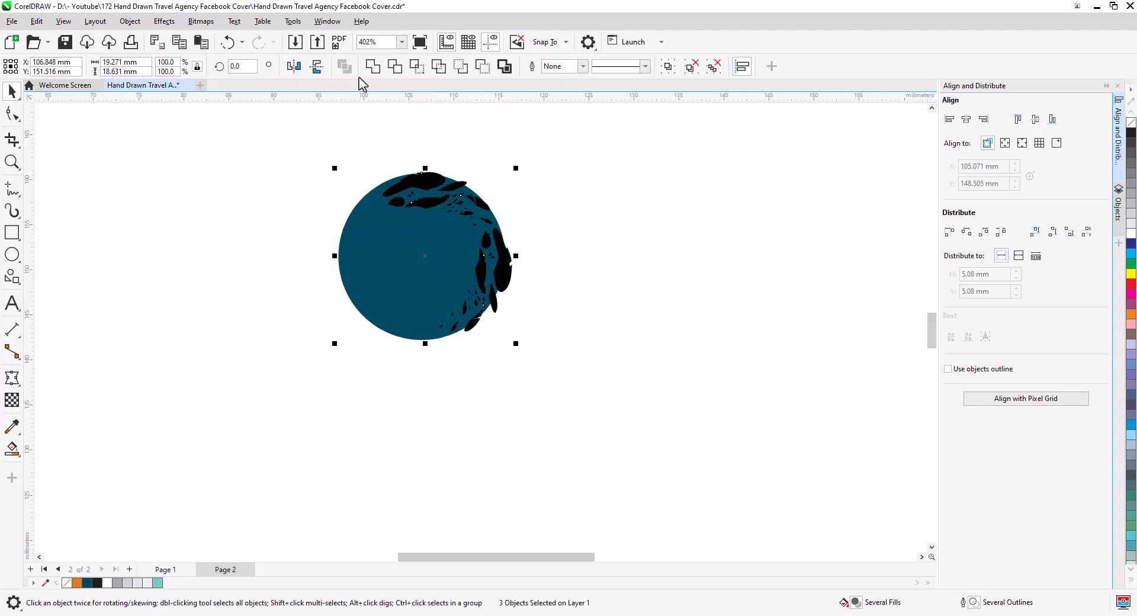
left_click(373, 65)
left_click(599, 338)
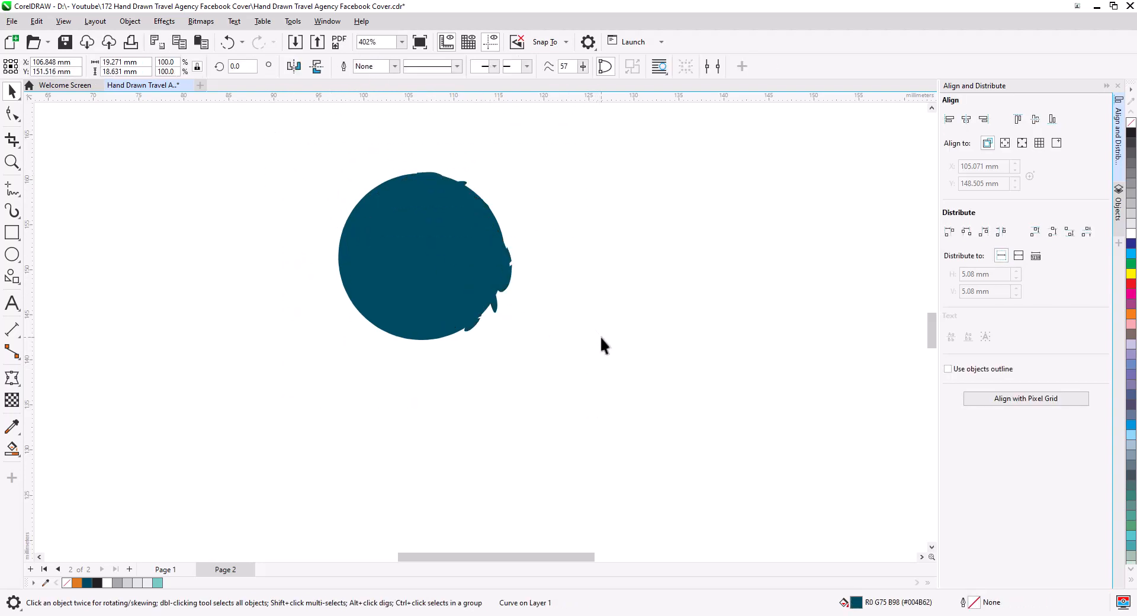
left_click(465, 296)
left_click(163, 246)
Step: Paint a different Splatter stroke around the circle's lower-right edge, move it below the circle and break the artistic media apart
left_click(13, 210)
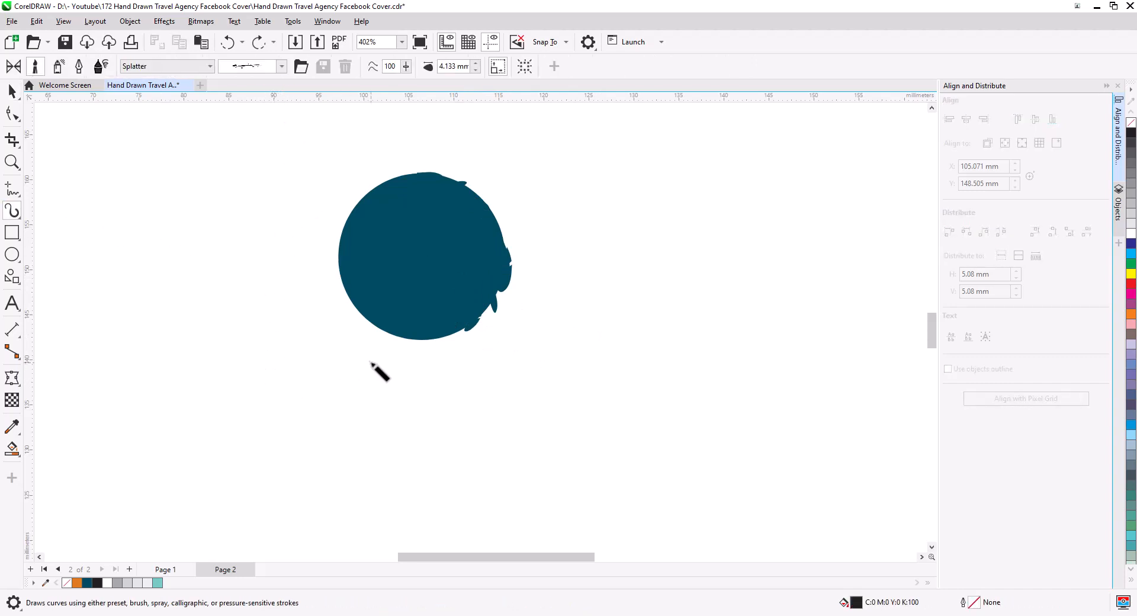
mouse_move(386, 343)
left_mouse_down()
mouse_move(449, 345)
mouse_move(479, 331)
mouse_move(521, 249)
left_mouse_up()
key("space")
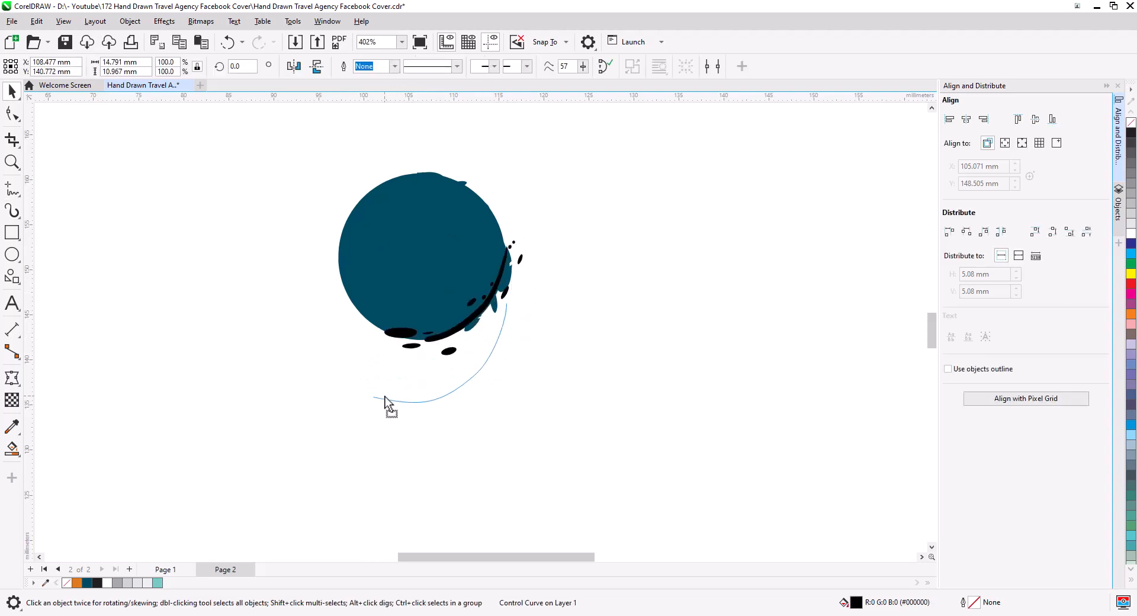
scroll(389, 406, "up", 2)
left_click(598, 358)
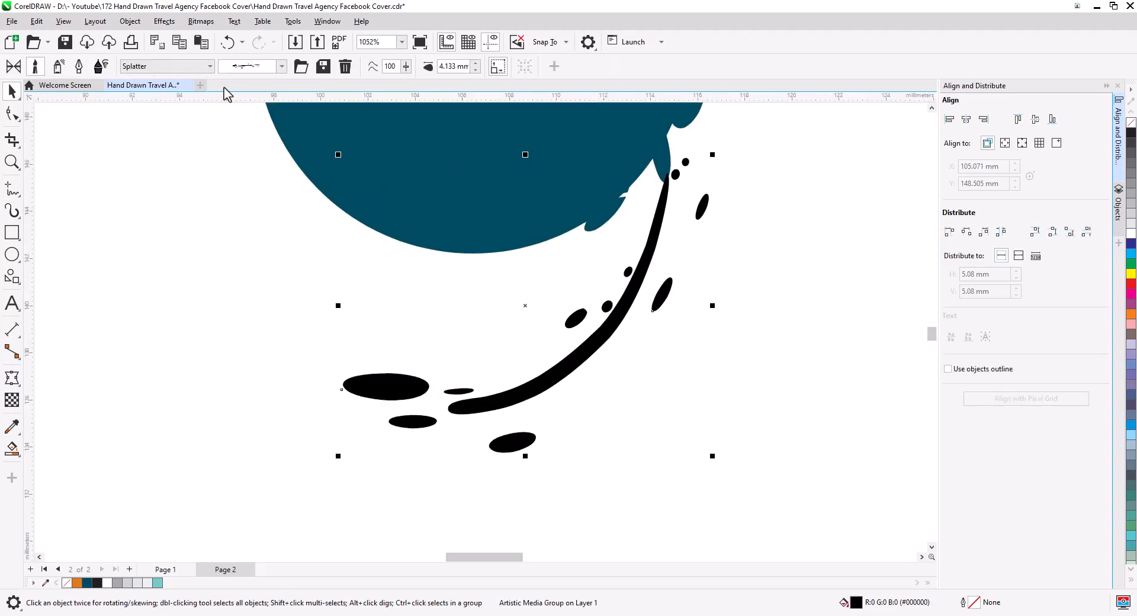
left_click(131, 22)
left_click(220, 379)
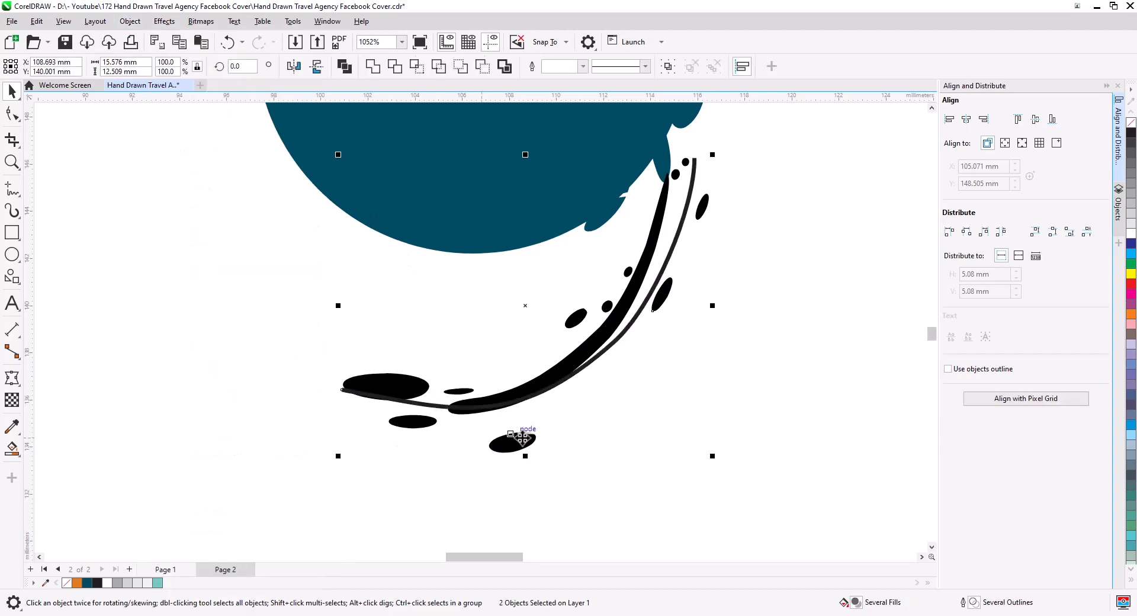
Step: Convert the outline of the stroke's thin control curve to an object
left_click(614, 343)
scroll(621, 382, "down", 2)
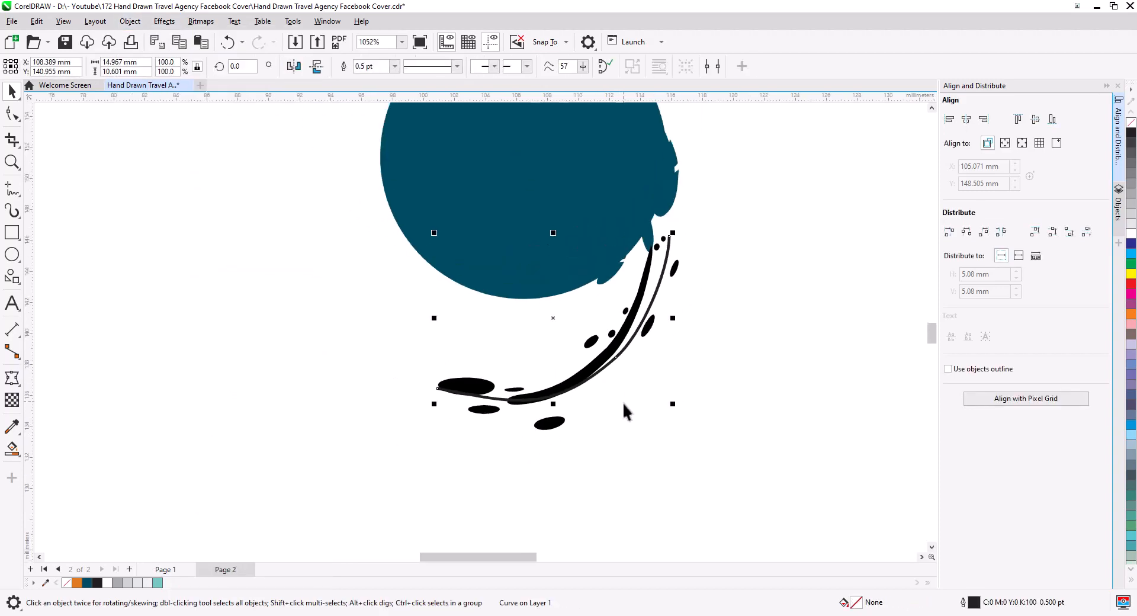
left_click_drag(629, 418, 598, 460)
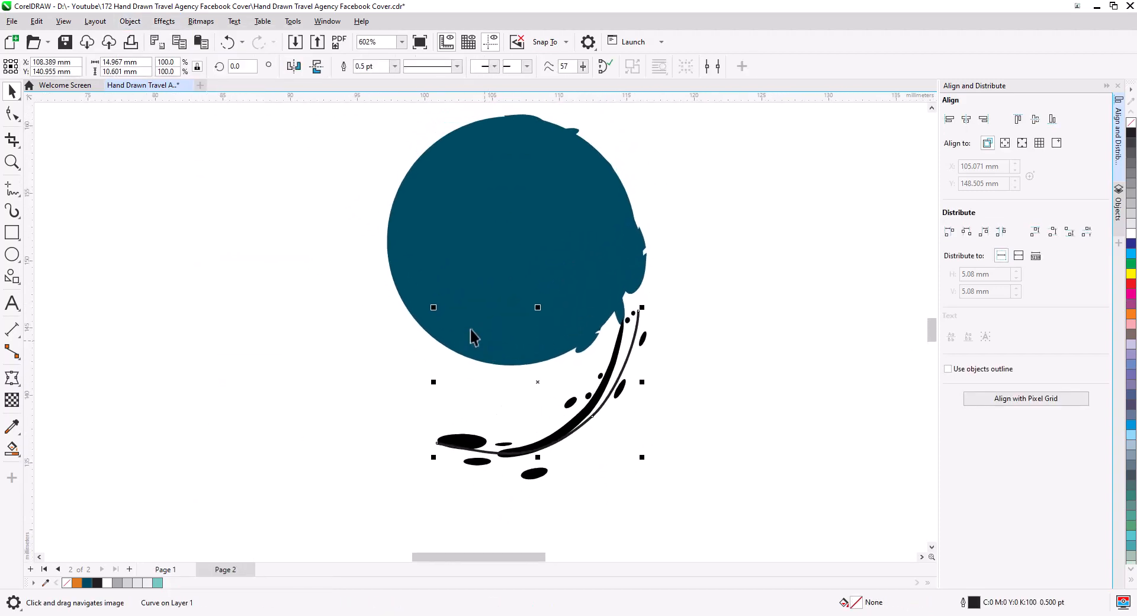
left_click(129, 24)
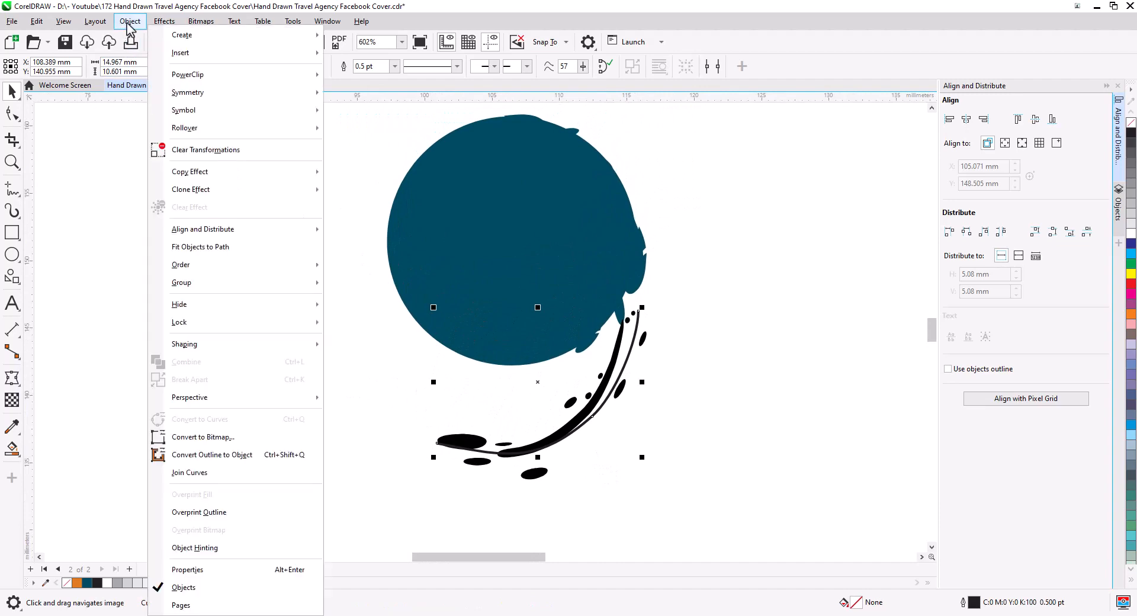
left_click(202, 472)
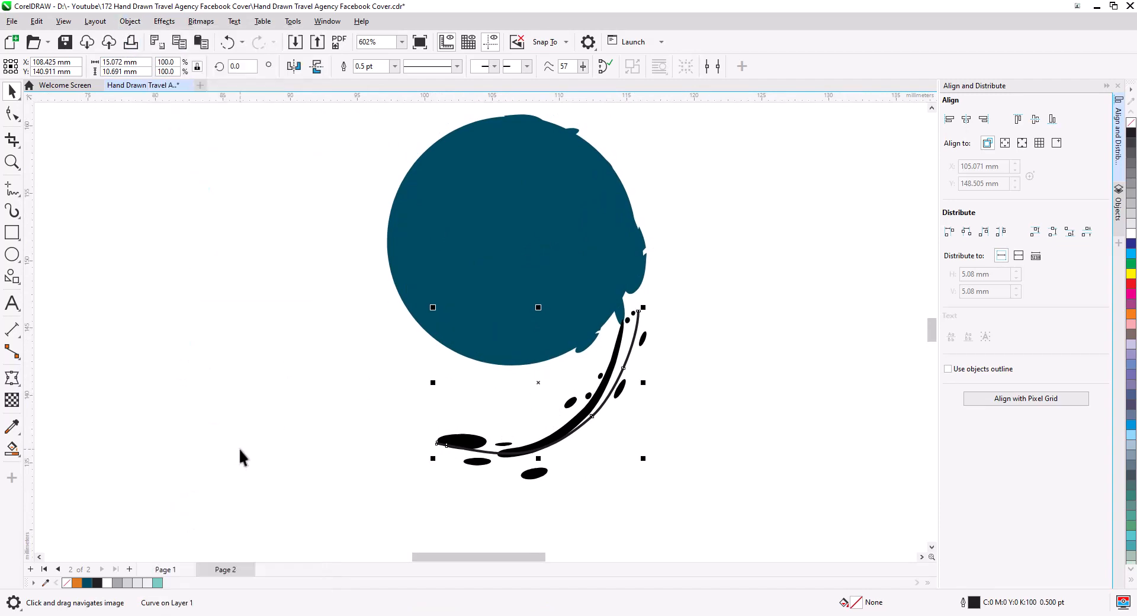
Step: Move the splatter and its converted curve onto the circle's lower-right rim and weld them to the teal shape
mouse_move(713, 500)
left_mouse_down()
mouse_move(551, 444)
mouse_move(412, 292)
left_mouse_up()
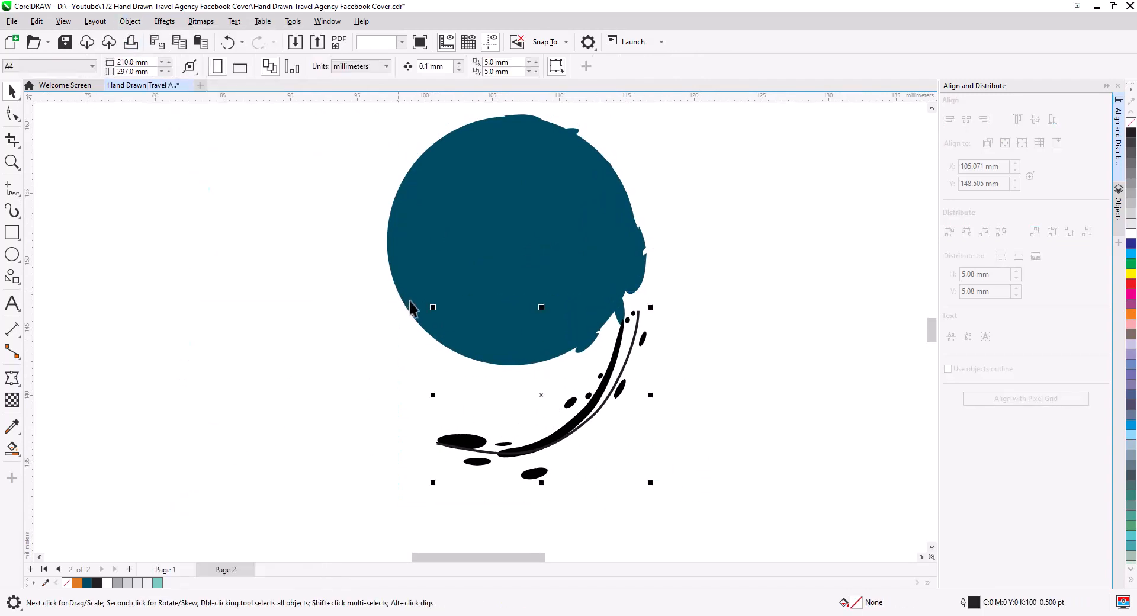
left_click_drag(554, 446, 565, 356)
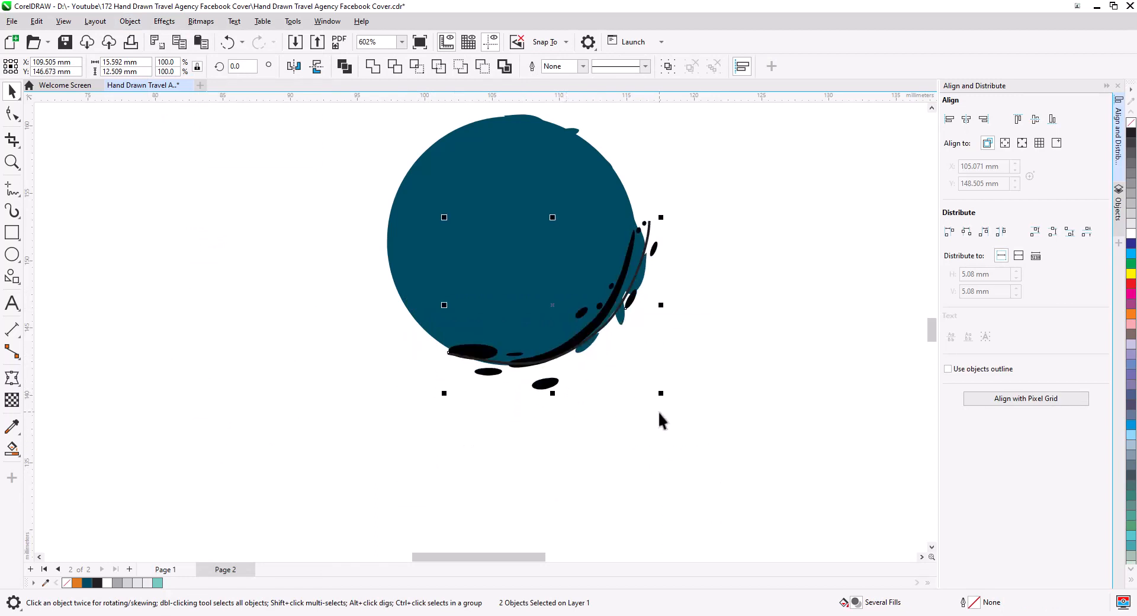
left_click_drag(756, 450, 355, 153)
scroll(356, 153, "up", 1)
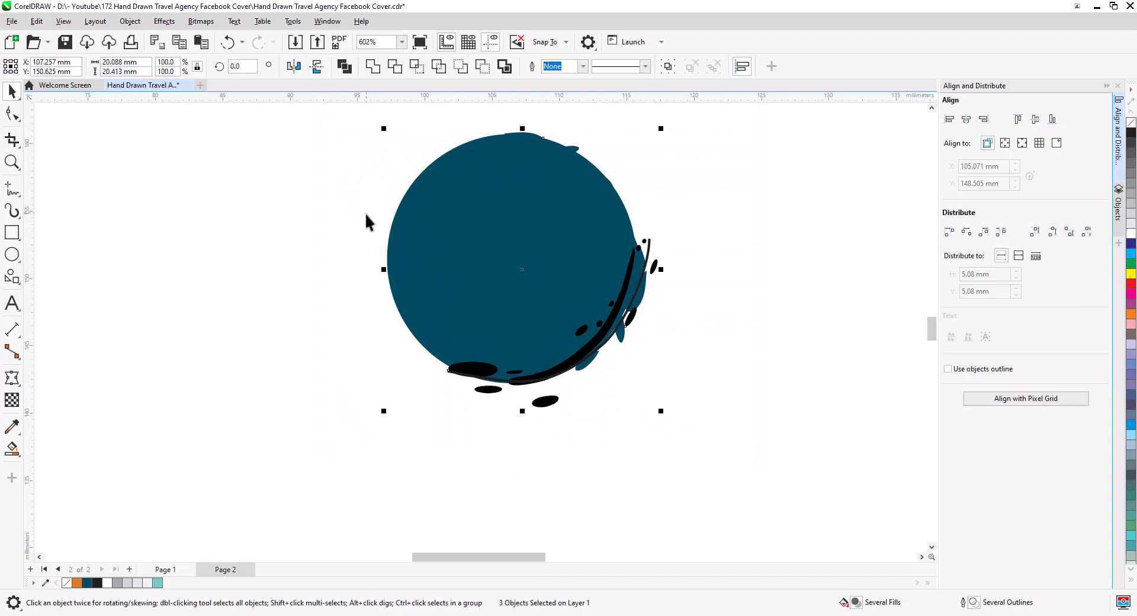
left_click(477, 448)
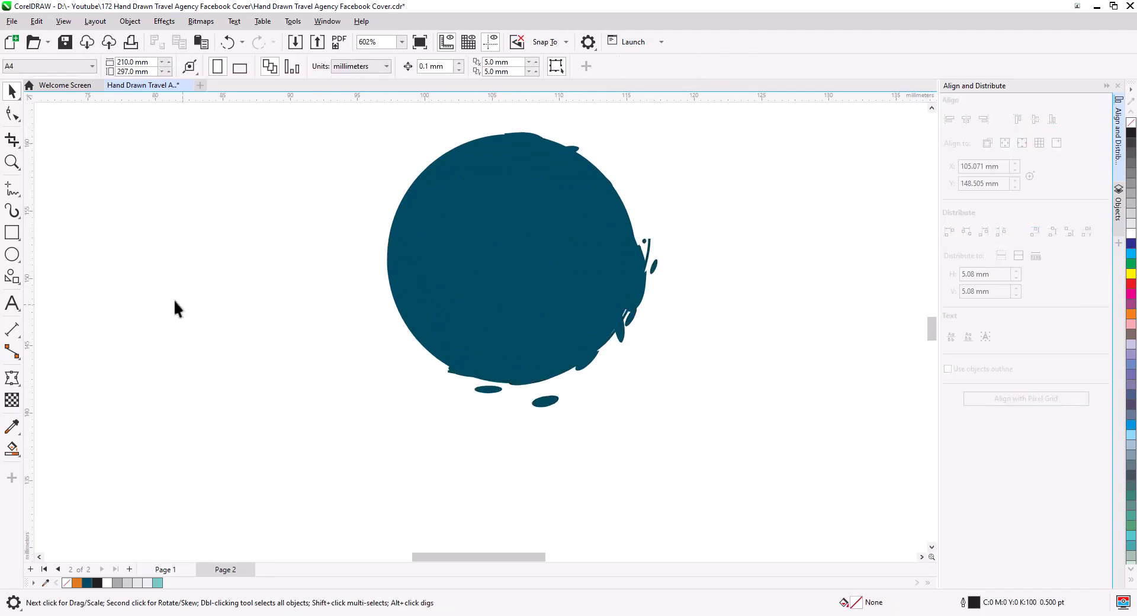
Step: Delete the nodes of the two stray blobs beneath the welded badge shape
left_click(551, 299)
key("F10")
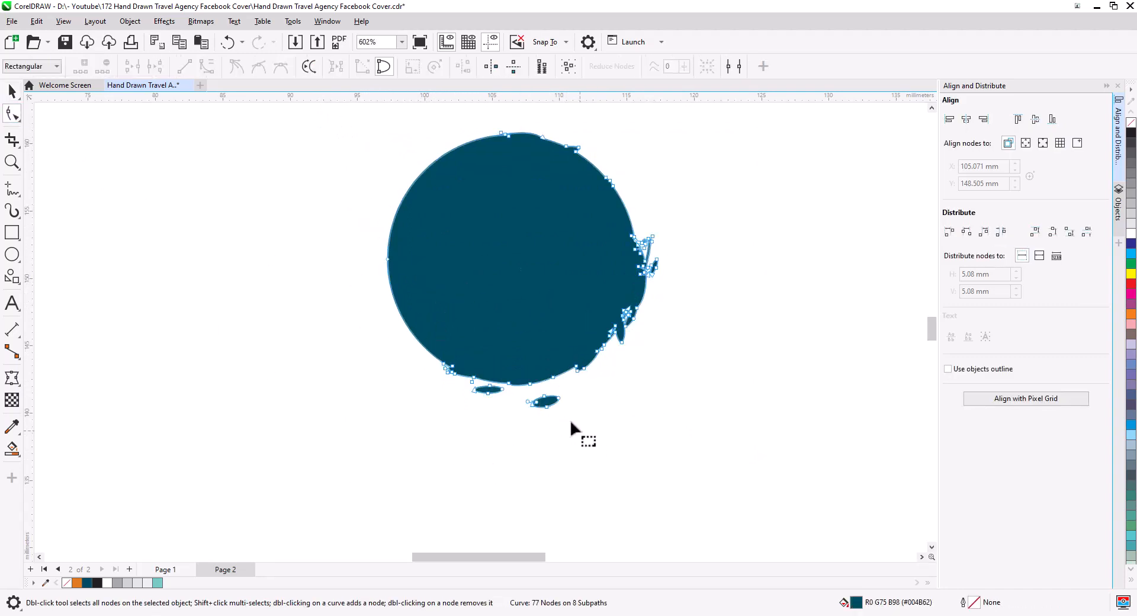
left_click_drag(523, 391, 439, 341)
key("Delete")
scroll(496, 408, "up", 3)
key("Delete")
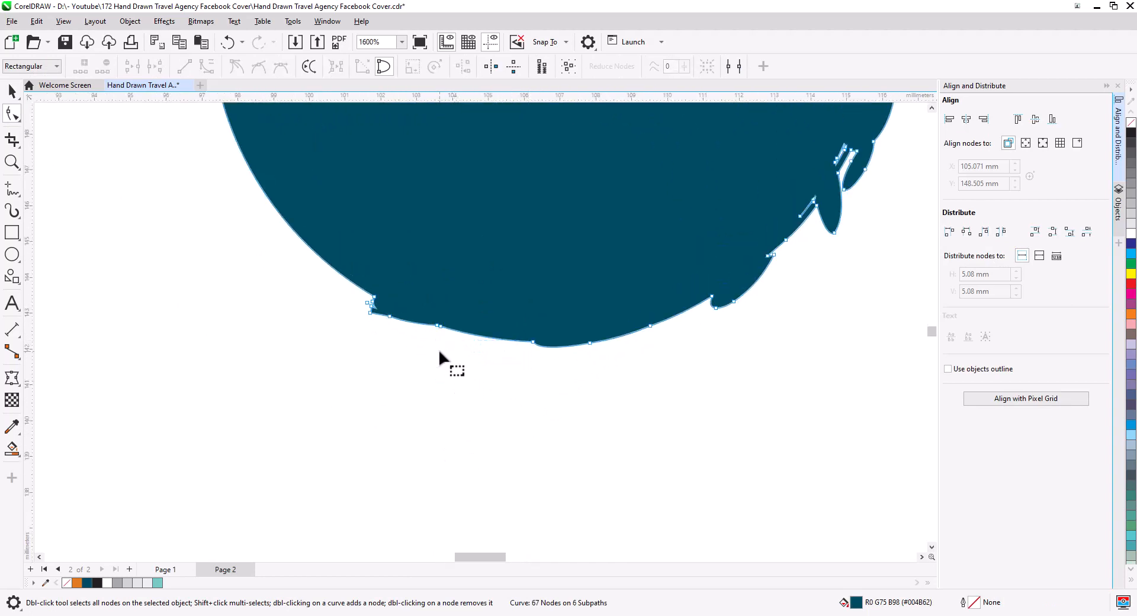
Step: Cut the teal splatter badge shape from page 2 and paste it onto the cover on page 1
scroll(439, 358, "down", 1)
scroll(498, 399, "down", 2)
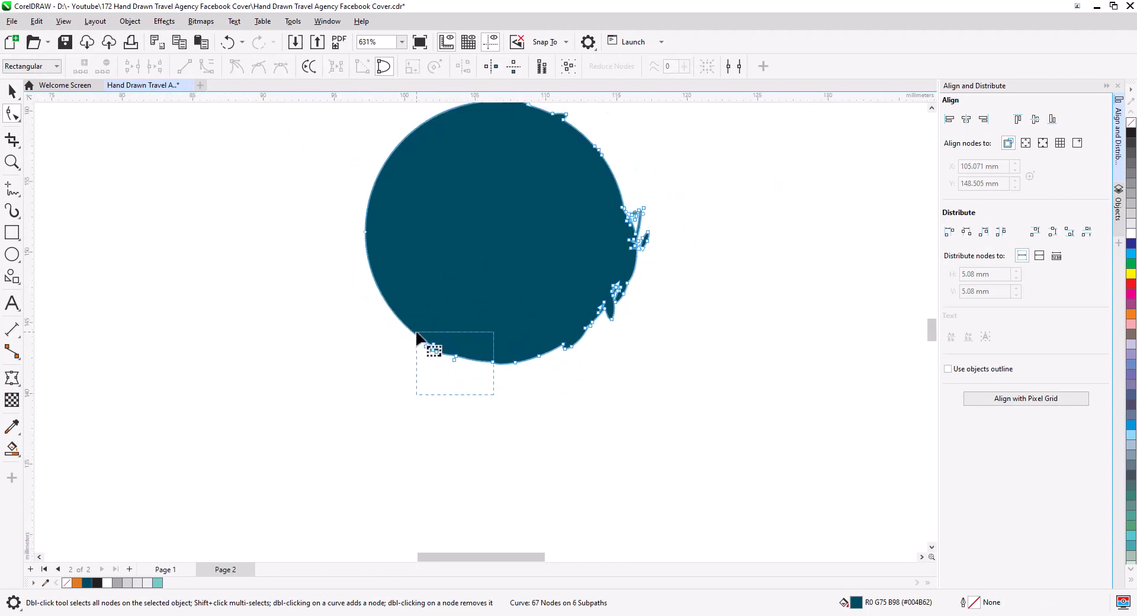
left_click_drag(418, 339, 418, 341)
left_click(12, 90)
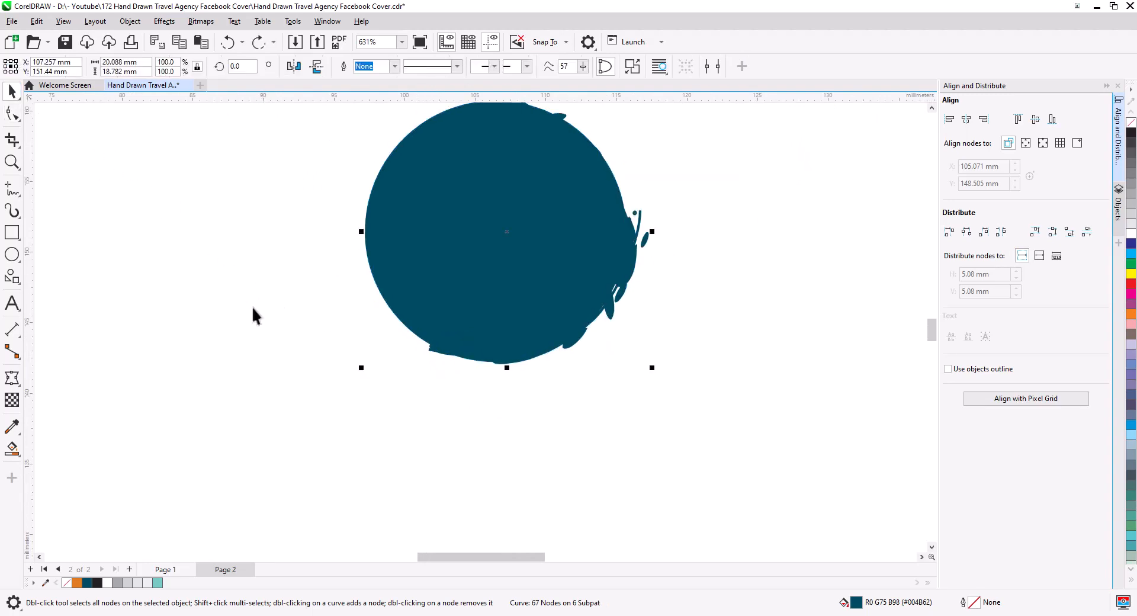
key("Delete")
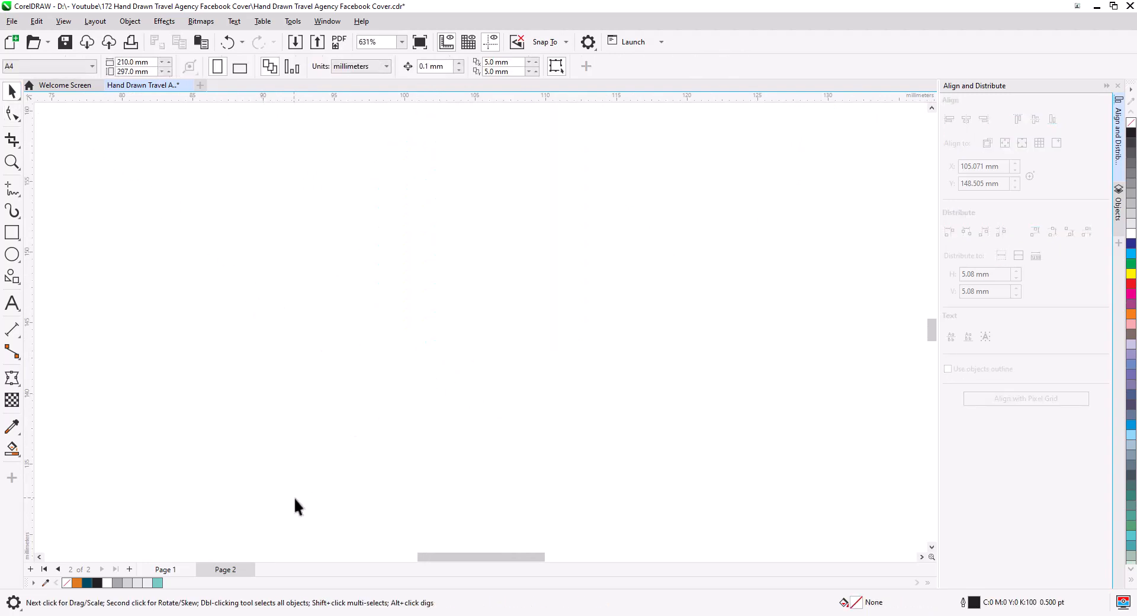
left_click(171, 569)
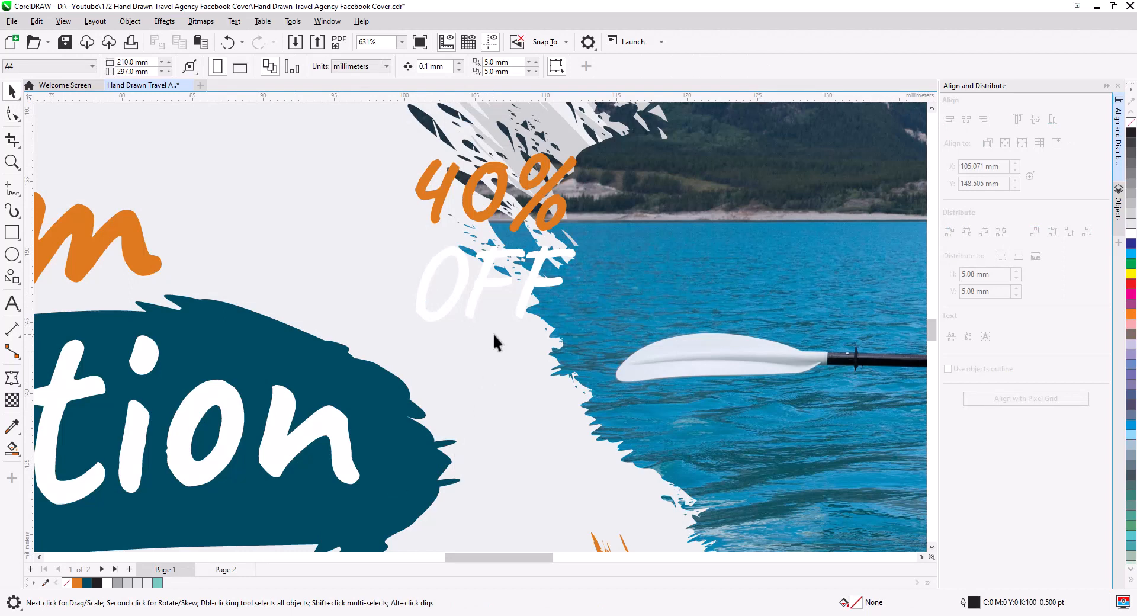
key("ctrl+v")
Step: Stack the teal badge above the photo and its brush strokes but behind the "40% OFF" text
key("shift+Page_Down")
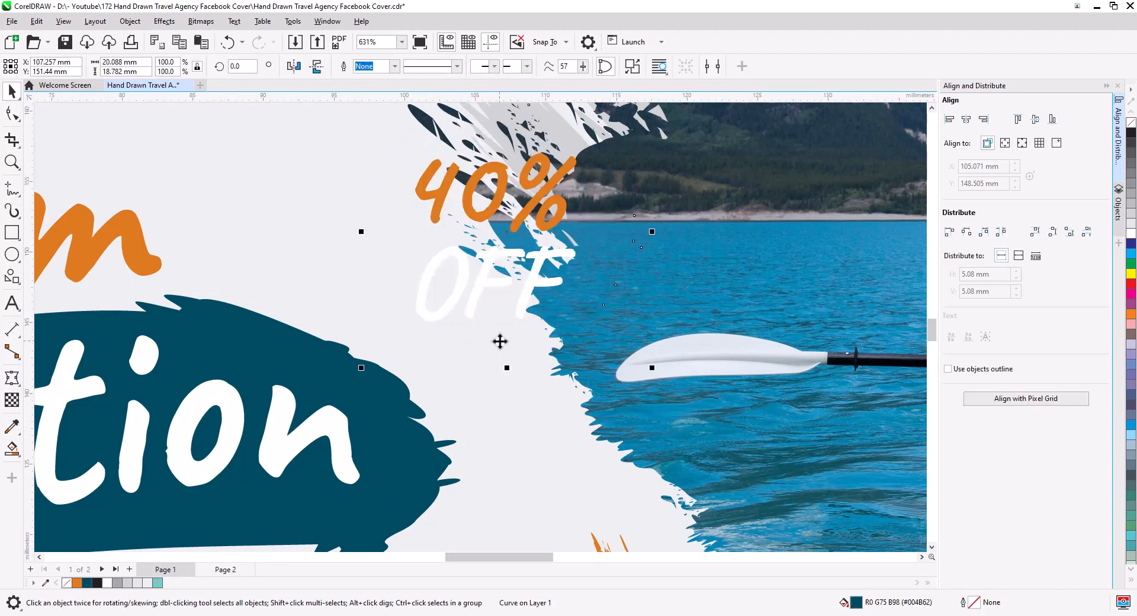
key("ctrl+Page_Up")
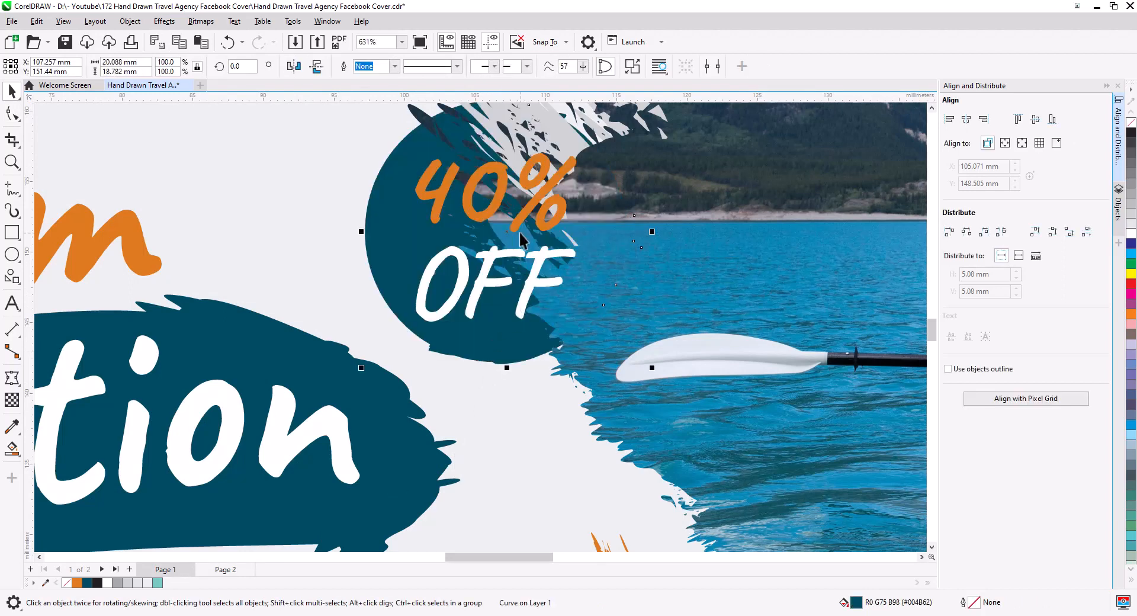
left_click(503, 278, "shift")
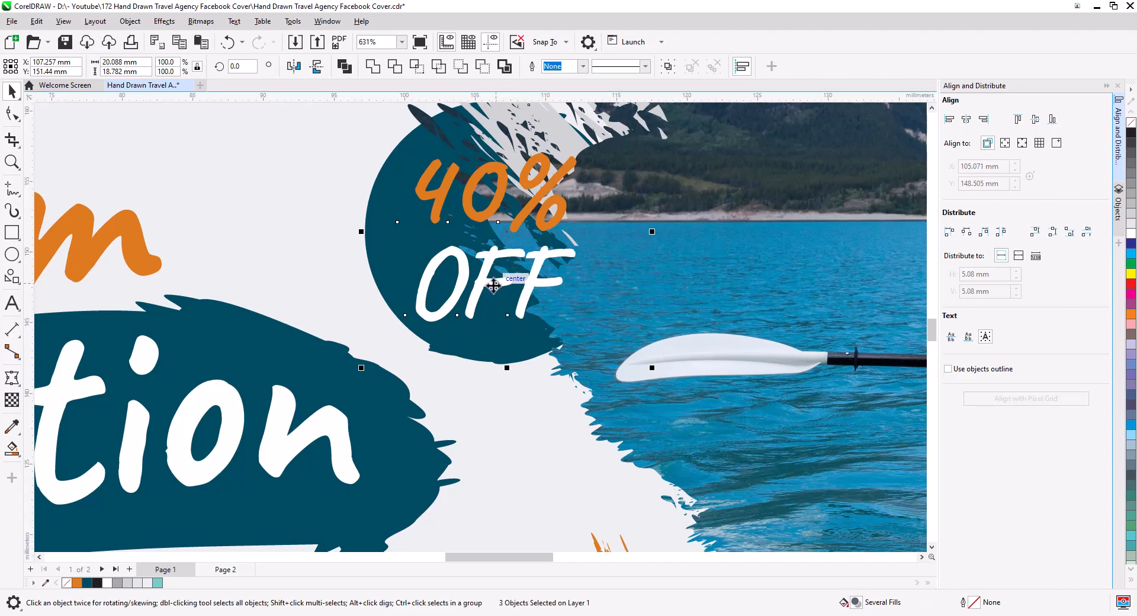
left_click(489, 315, "shift")
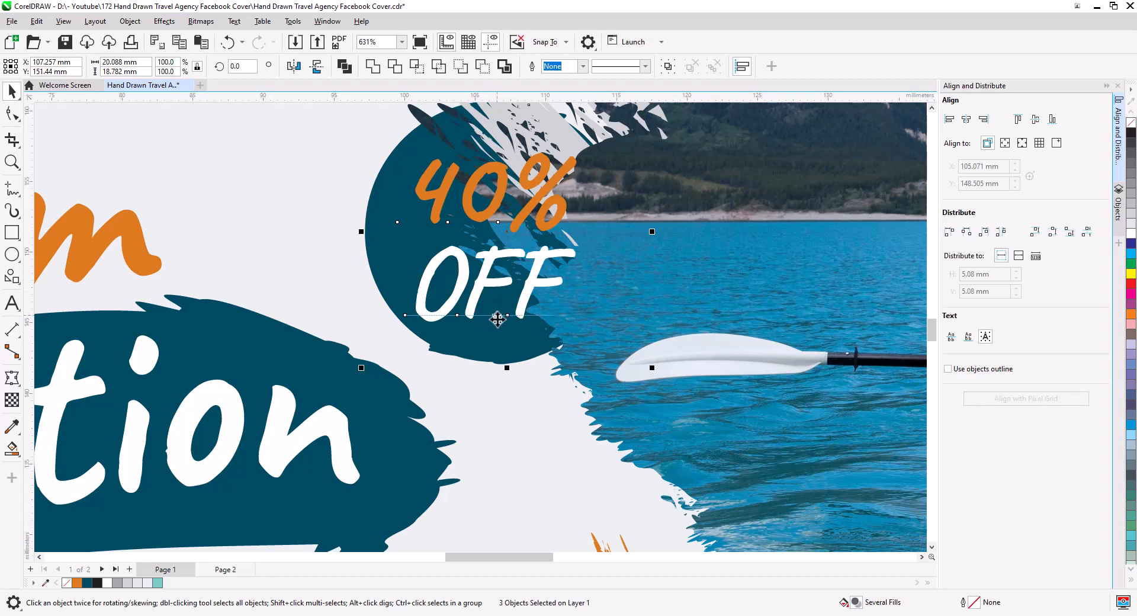
scroll(498, 319, "down", 4)
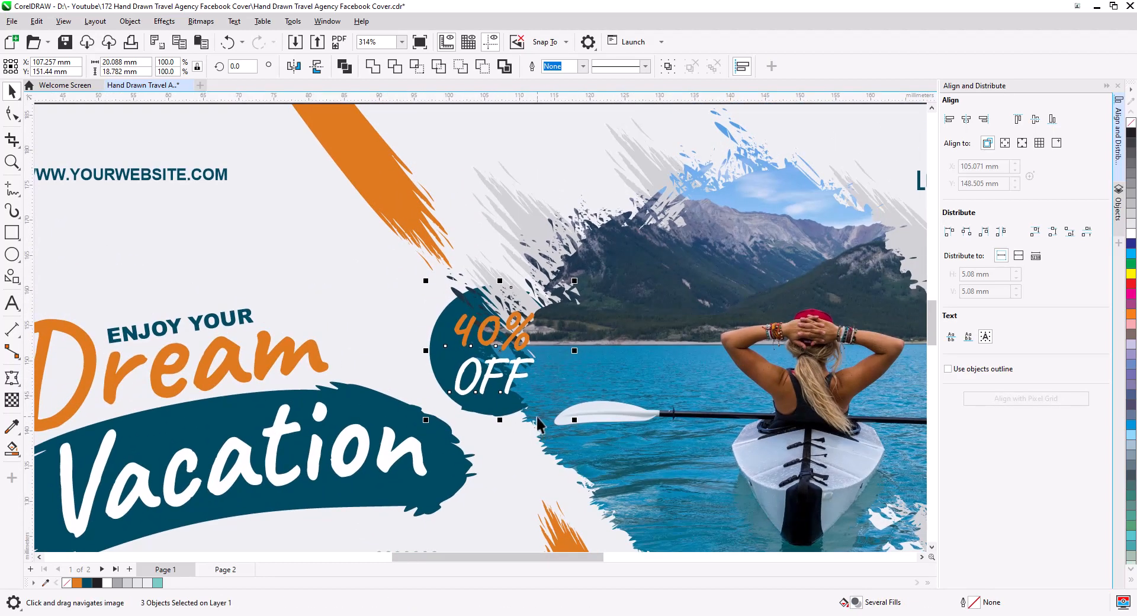
left_click(467, 353)
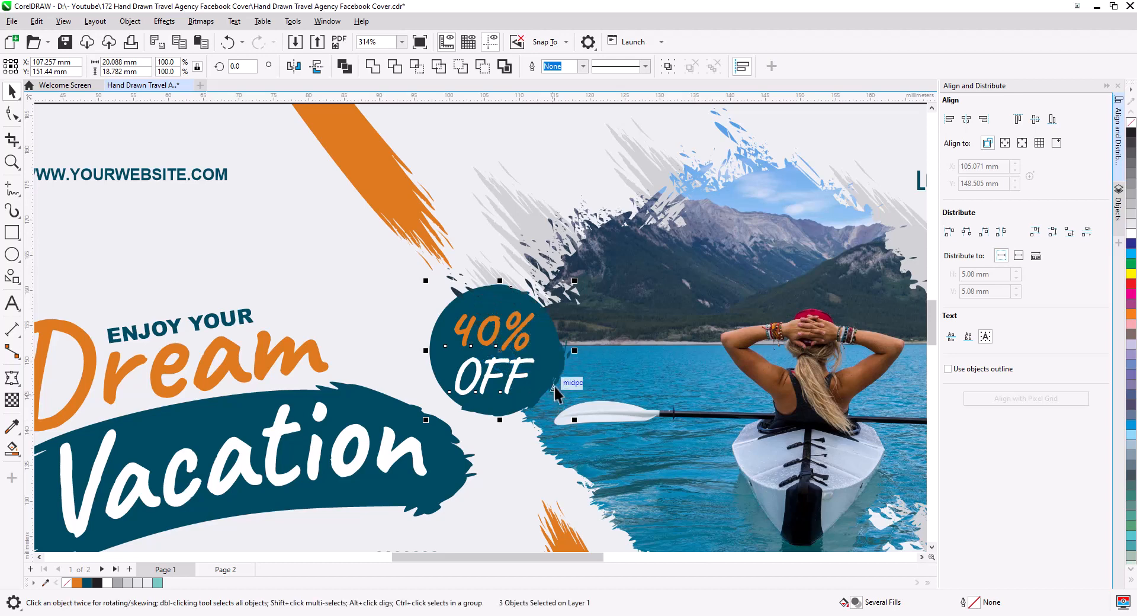
Step: Paste a duplicate of the teal badge, place it behind the original and the discount text, and fill it white
scroll(467, 353, "up", 2)
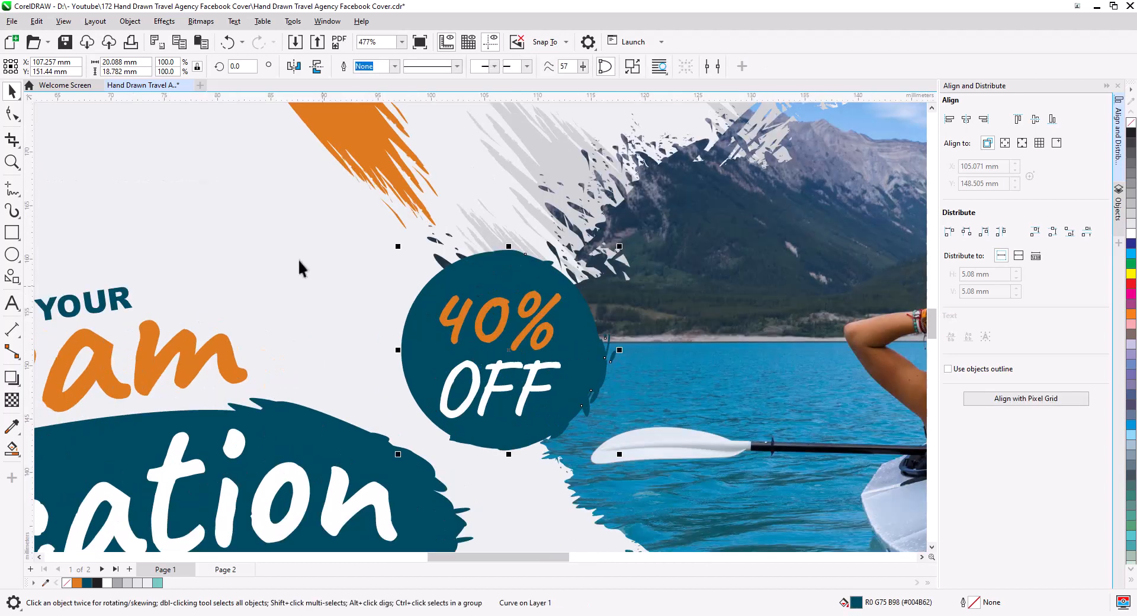
left_click(201, 42)
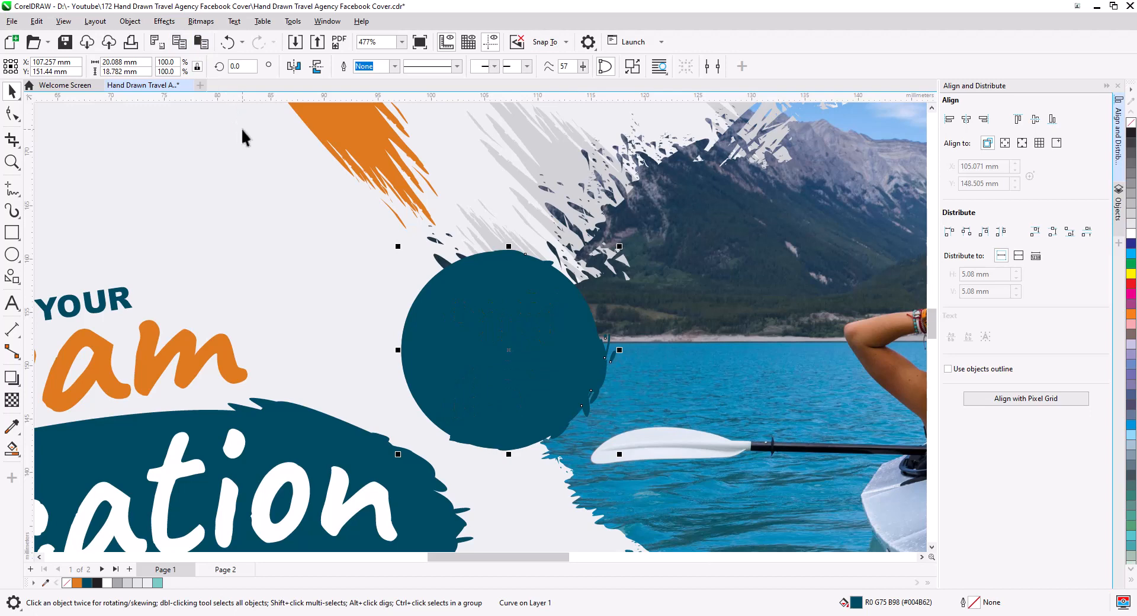
key("ctrl+Page_Down")
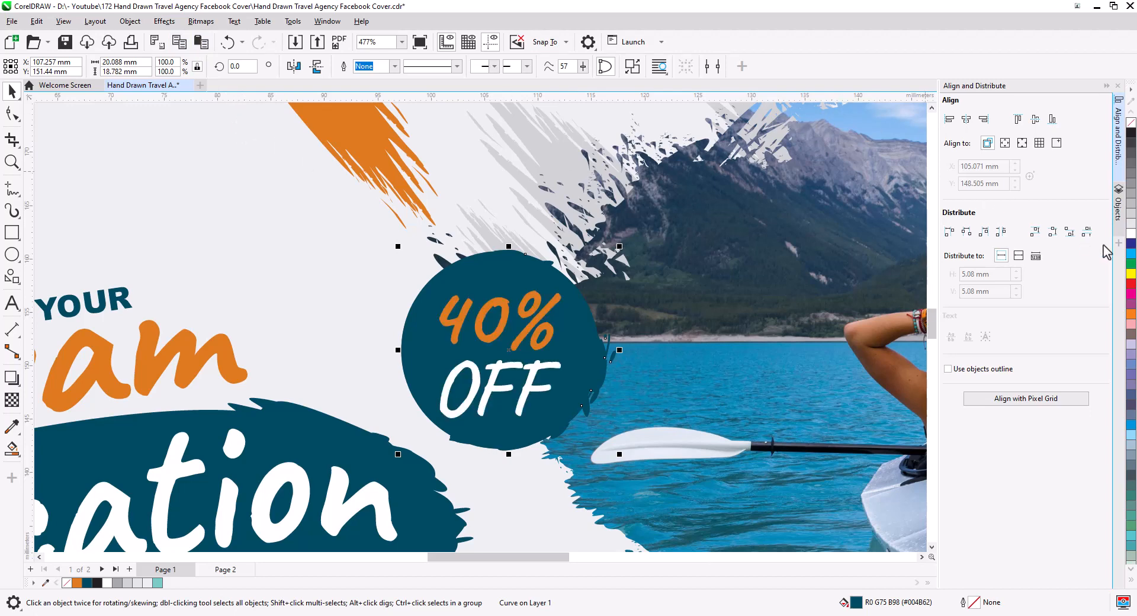
left_click(1131, 237)
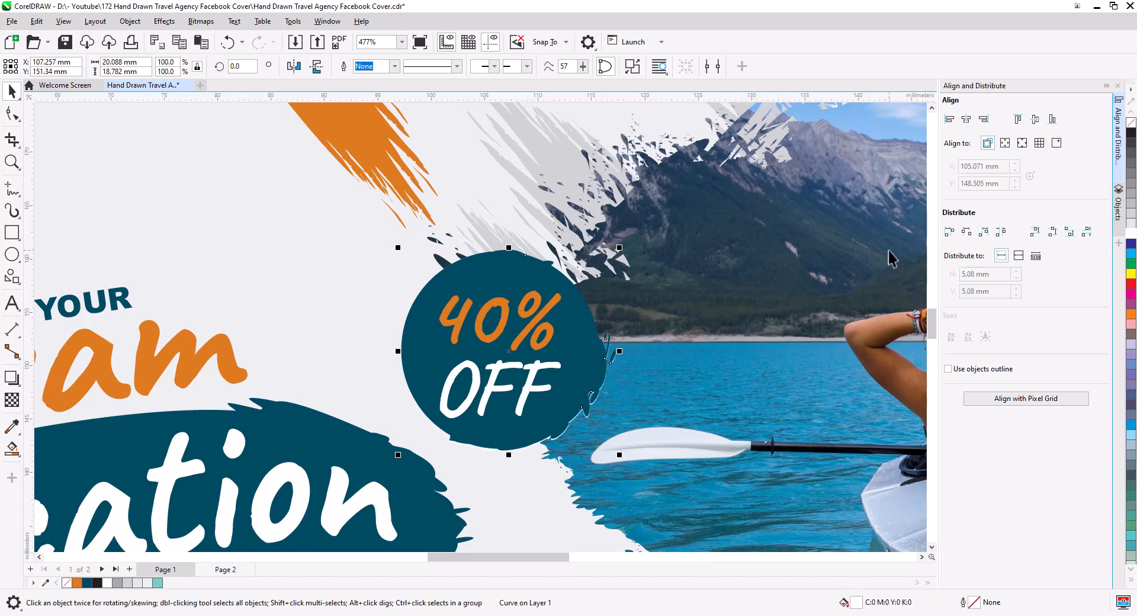
Step: Nudge the white badge copy about 0.6 mm right and 0.4 mm down from the teal badge as an offset edge
key("Down")
key("Down")
key("Down")
key("Right")
key("Right")
key("Right")
key("Right")
key("Right")
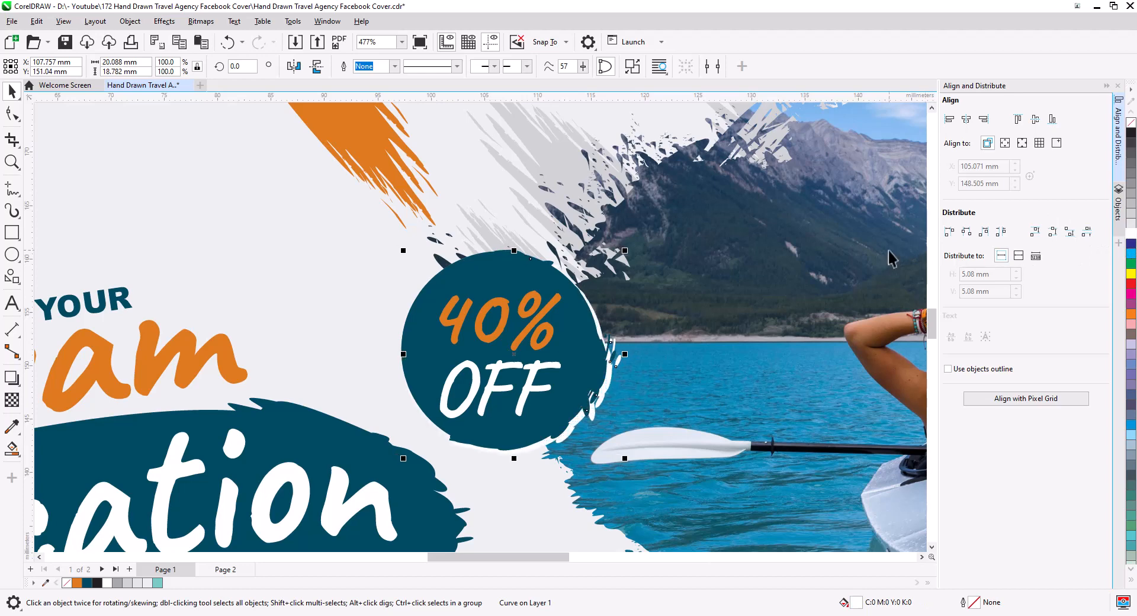
key("Down")
key("Right")
key("Up")
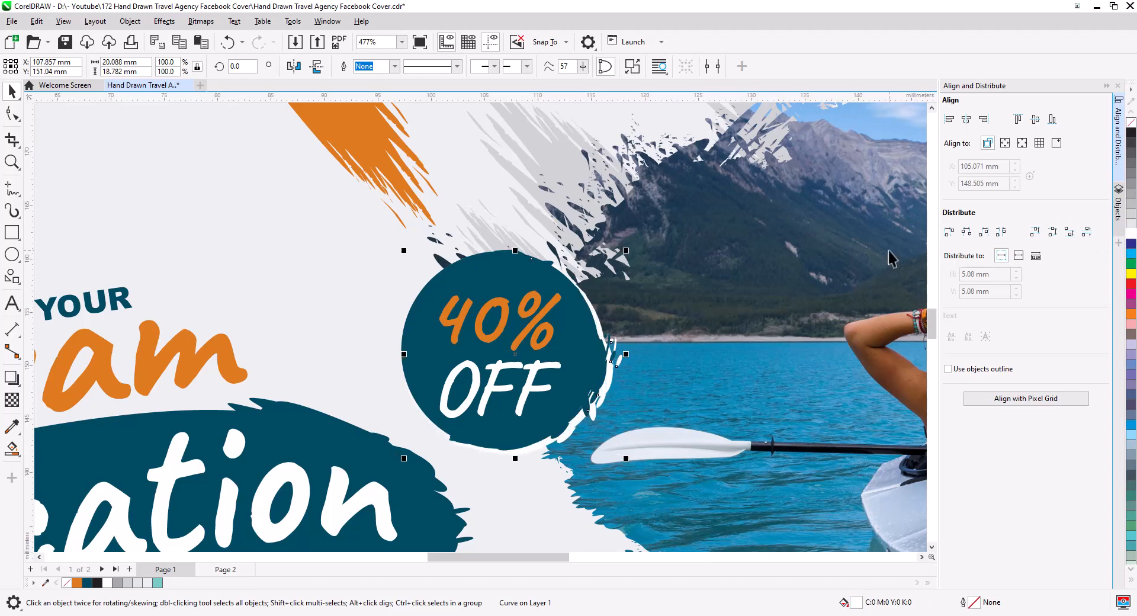